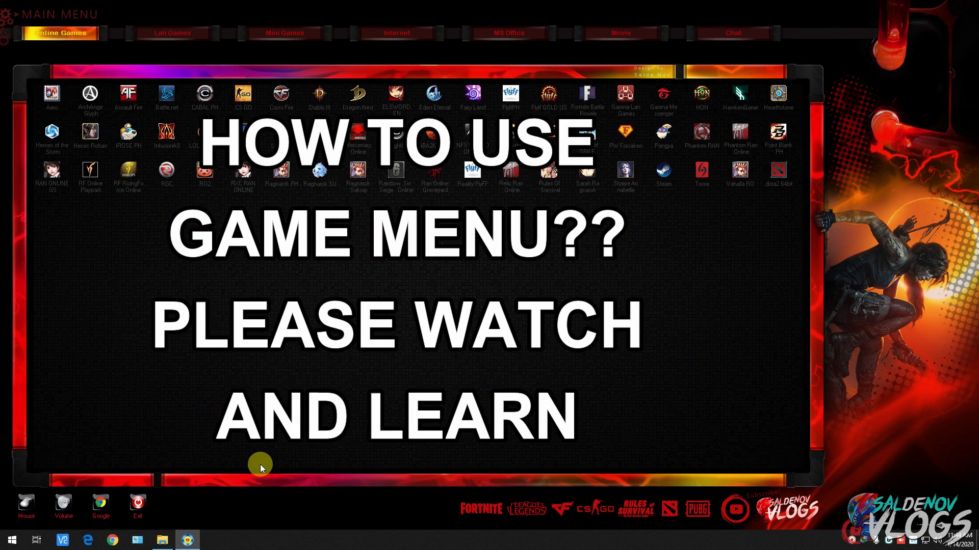
Step: Show the desktop and open the Game Menu free folder
right_click(289, 539)
left_click(321, 470)
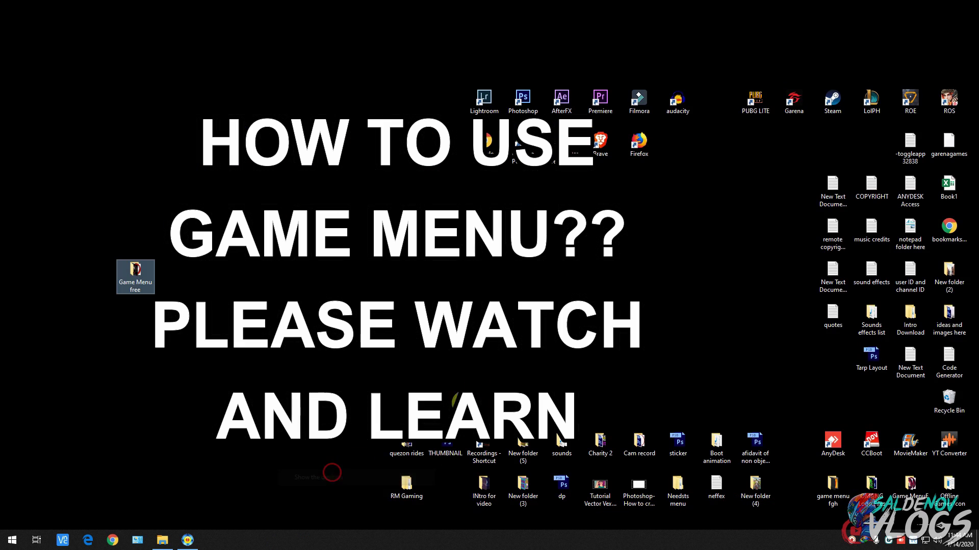
double_click(135, 275)
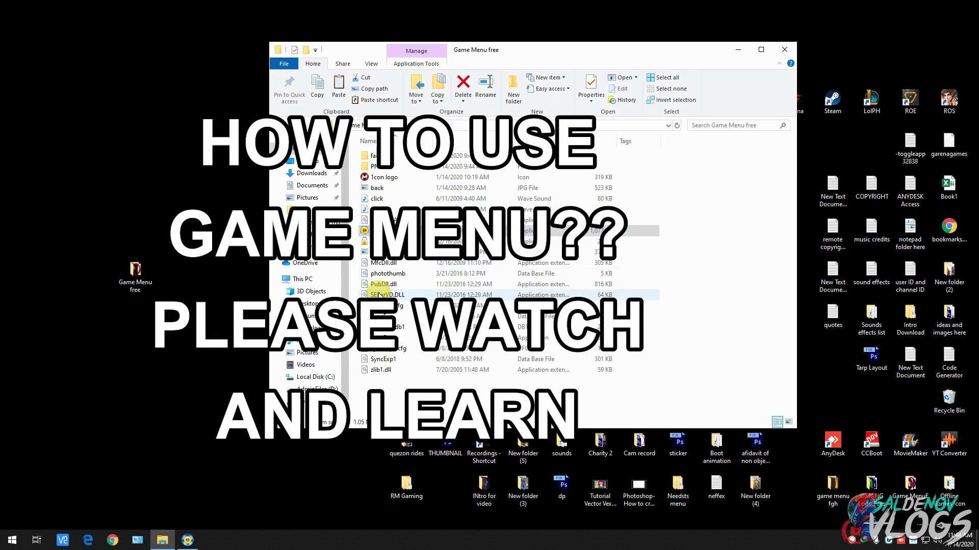
Step: Create a desktop shortcut to the Game Menu application and place it in the empty area above the Game Menu free folder
left_click(390, 231)
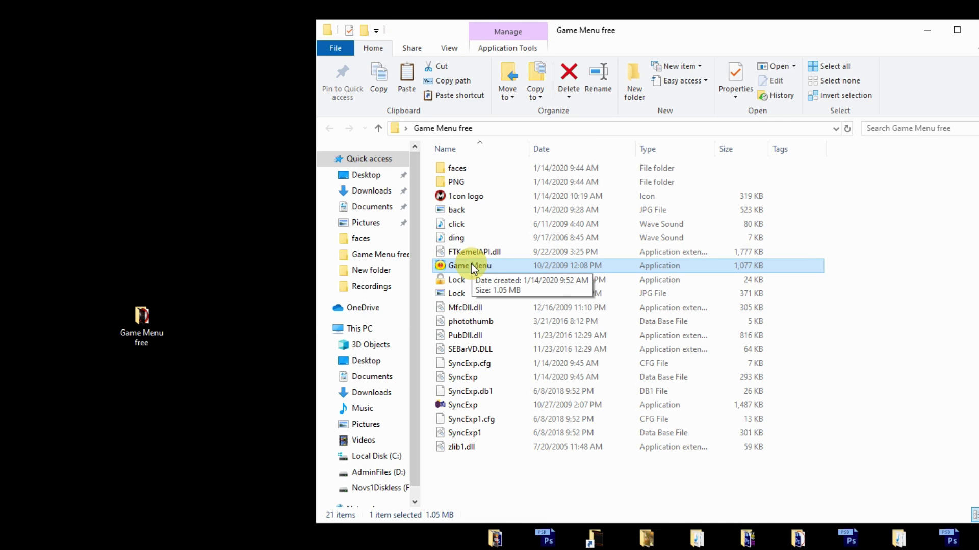
left_click(471, 199)
right_click(461, 202)
left_click(459, 196)
left_click(475, 265)
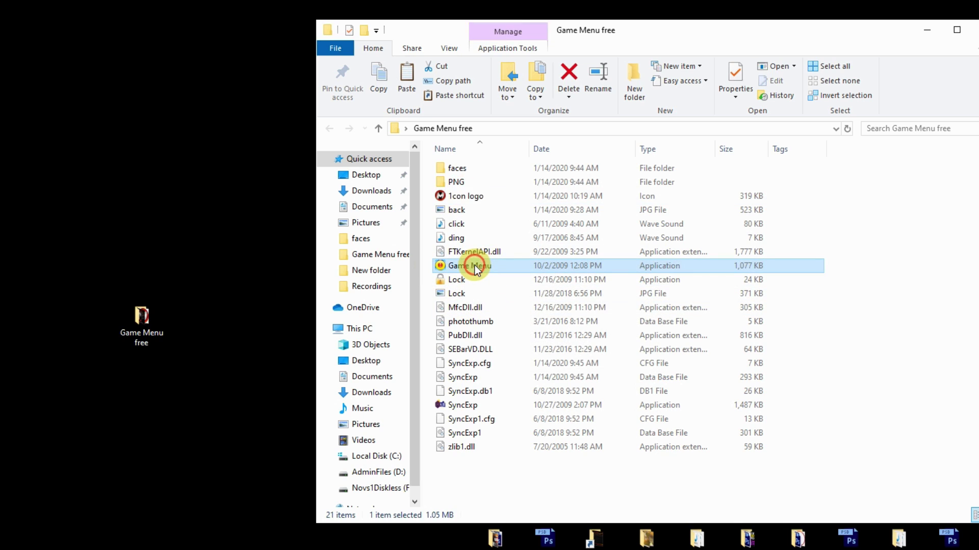
right_click(475, 265)
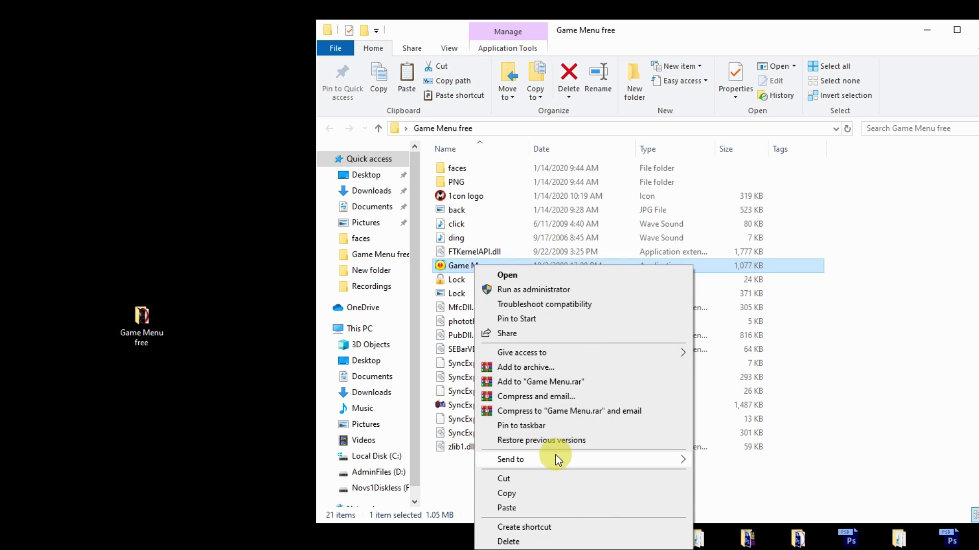
left_click(643, 459)
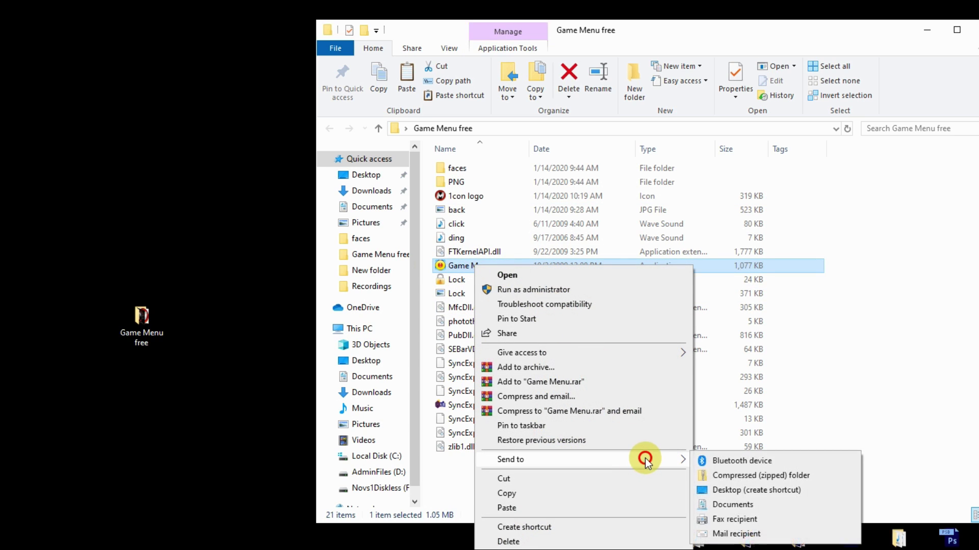
left_click(744, 491)
left_click(7, 6)
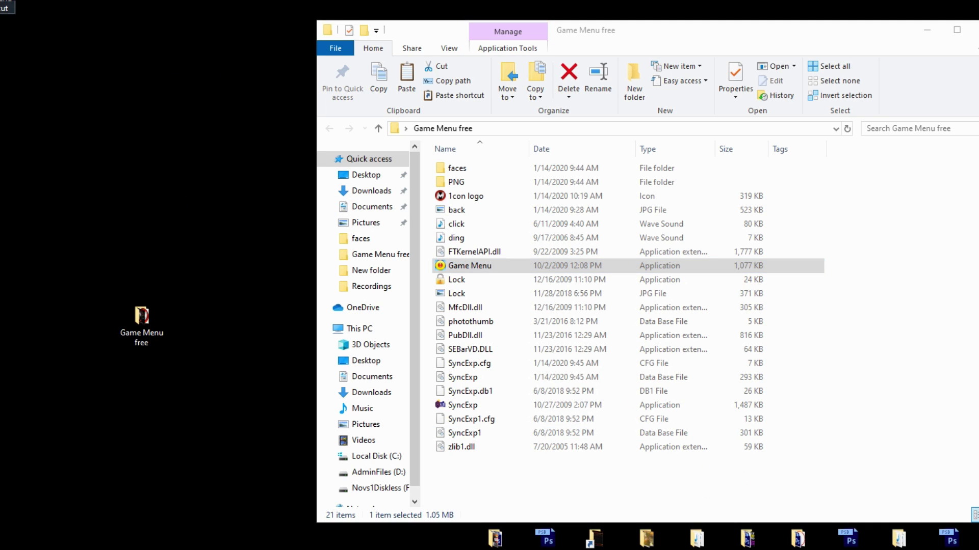
left_click_drag(7, 6, 92, 150)
Step: Rename the new desktop shortcut as Game Menu, removing the "- Shortcut" suffix
right_click(68, 137)
left_click(141, 431)
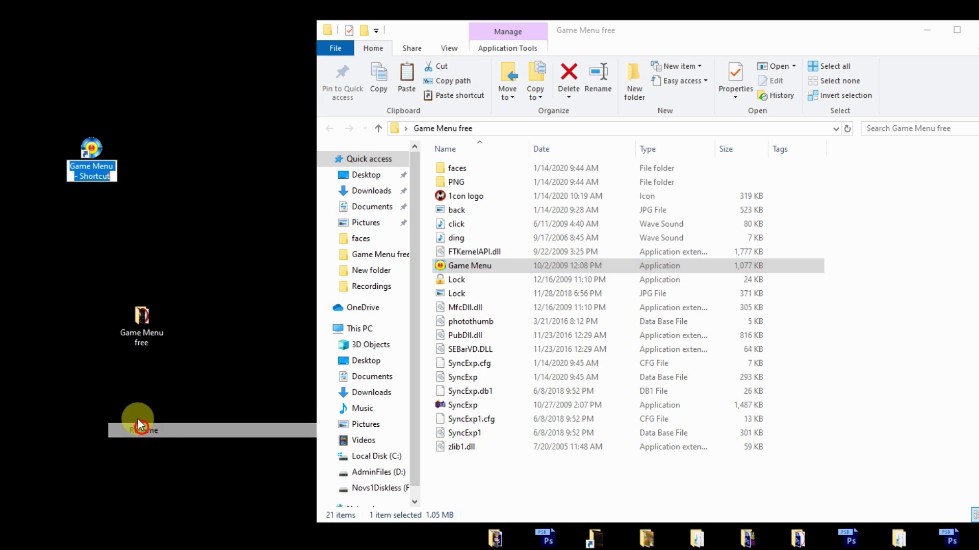
key("Delete")
key("Delete")
key("Delete")
key("Delete")
key("Delete")
key("Delete")
key("Delete")
key("Delete")
key("Delete")
key("Delete")
key("Delete")
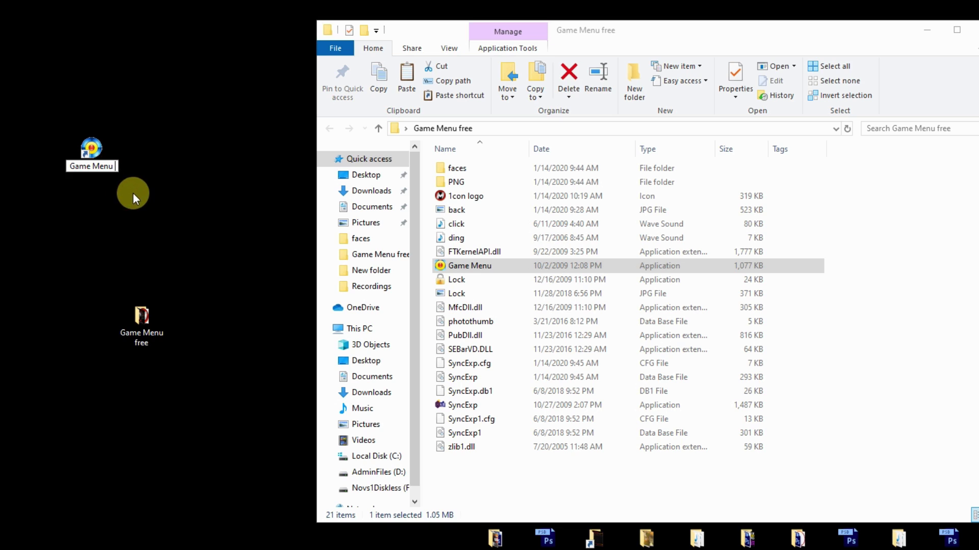
key("Return")
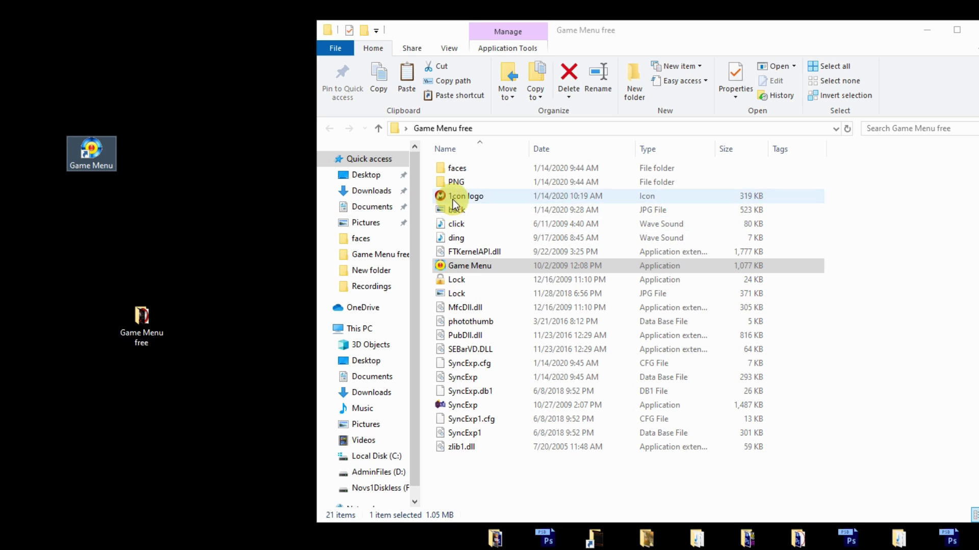
Step: Open the icon selection for the Game Menu desktop shortcut from its properties
right_click(101, 161)
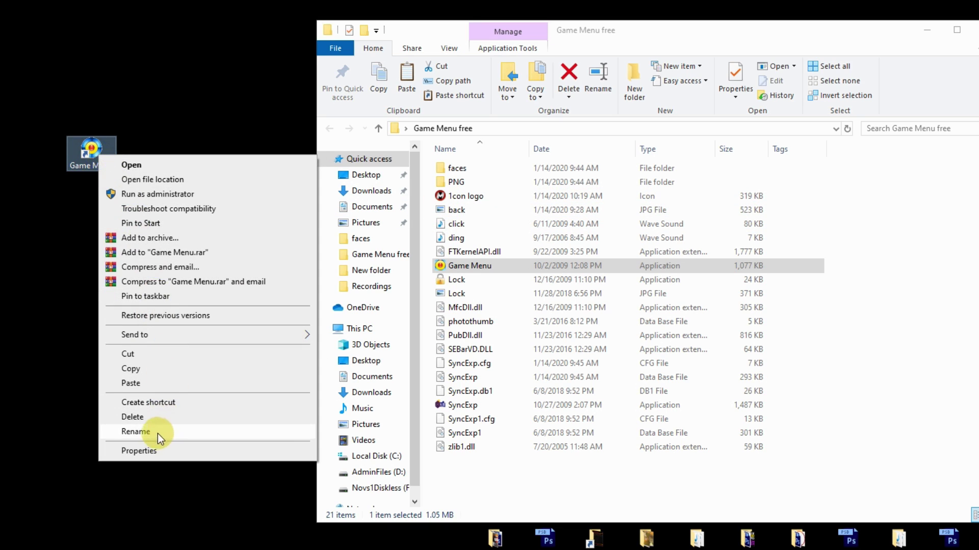
left_click(144, 452)
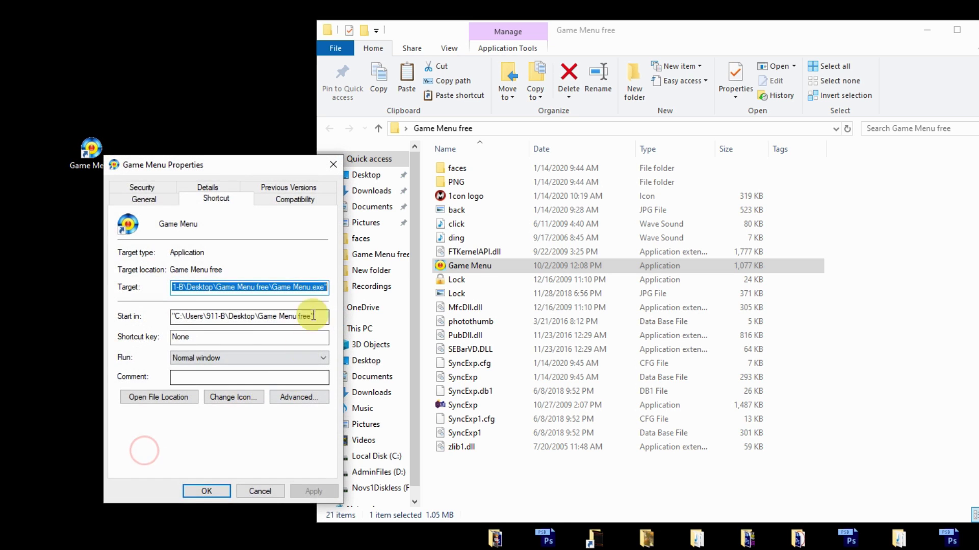
left_click(233, 397)
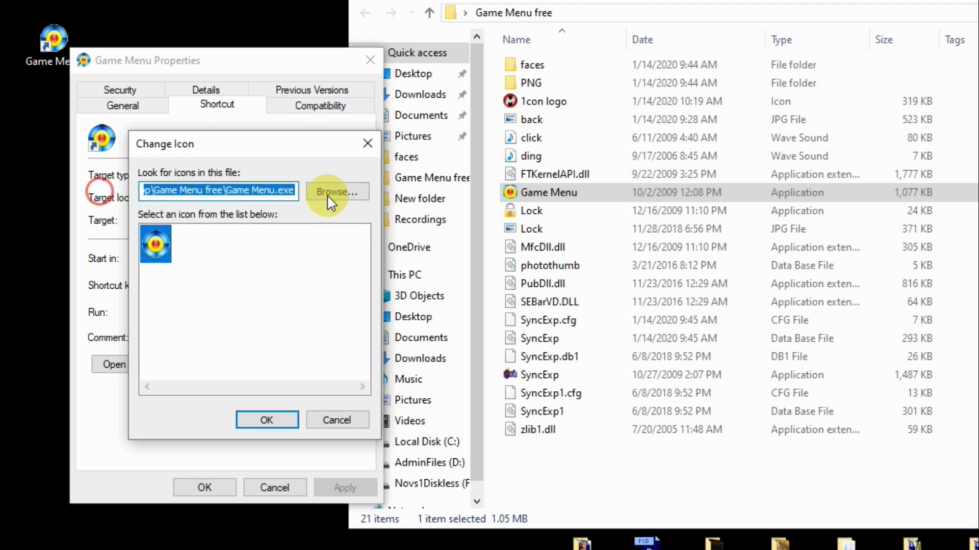
left_click(307, 265)
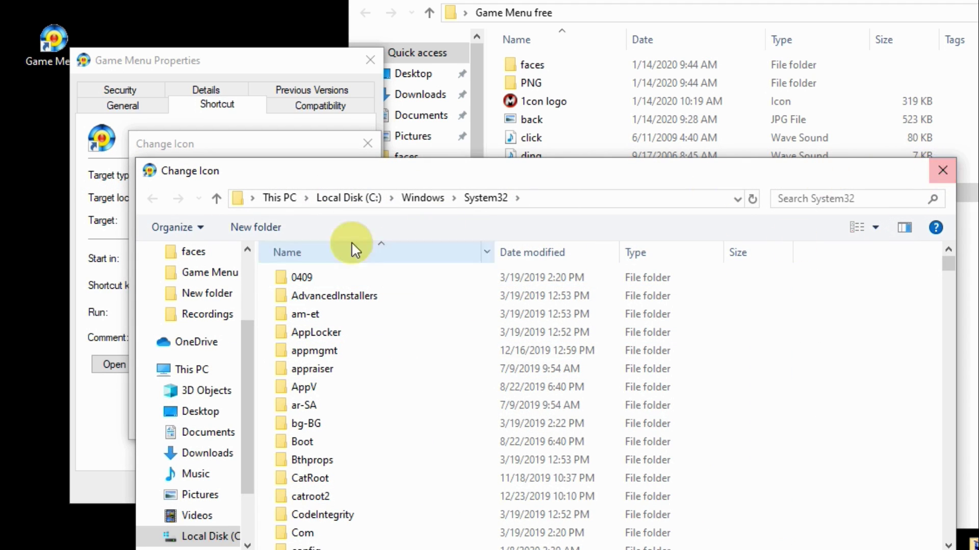
scroll(240, 312, "up", 3)
left_click(200, 287)
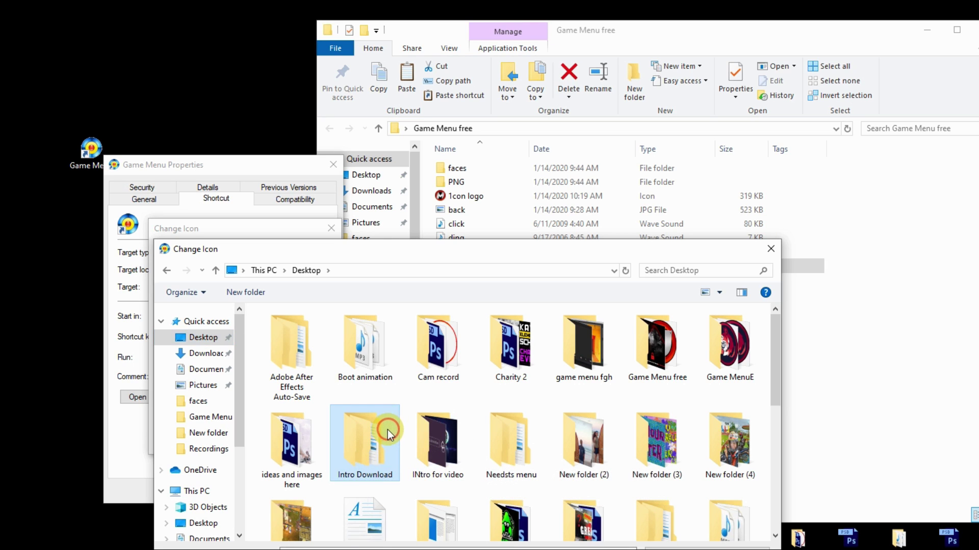
scroll(403, 429, "down", 5)
scroll(771, 433, "up", 5)
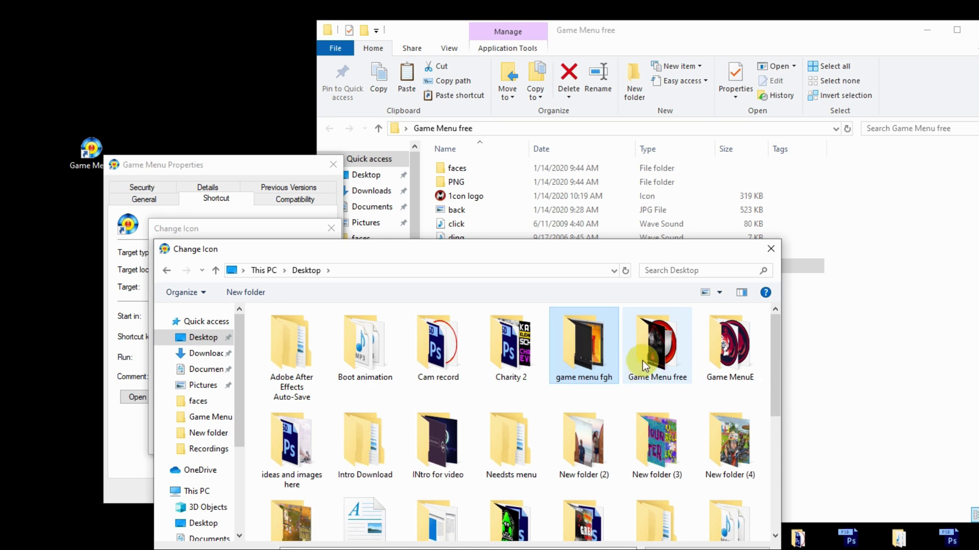
double_click(670, 346)
left_click(299, 359)
key("ctrl+c")
key("Escape")
Step: Copy the 1con logo file from the Game Menu free folder and paste its path as the shortcut's icon source
left_click(459, 196)
right_click(461, 199)
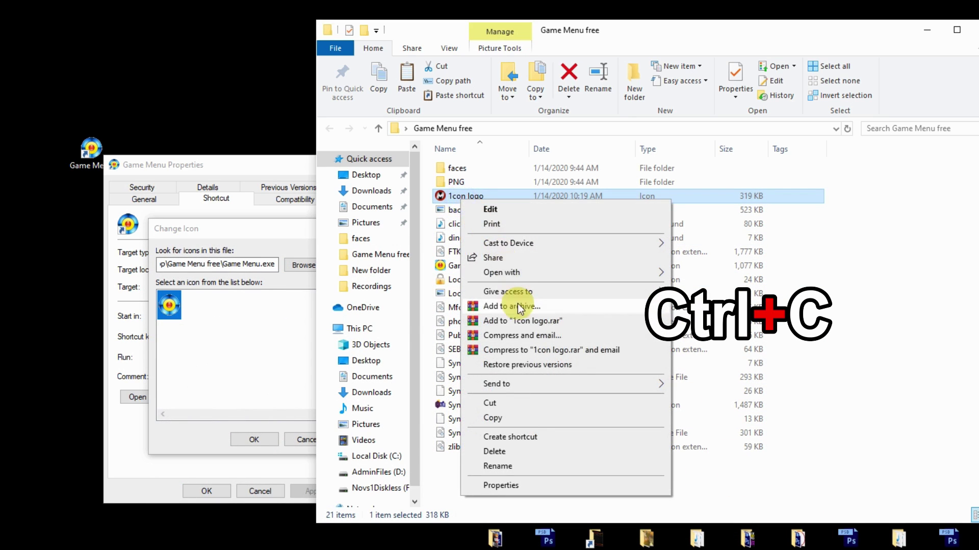
left_click(503, 419)
left_click(257, 264)
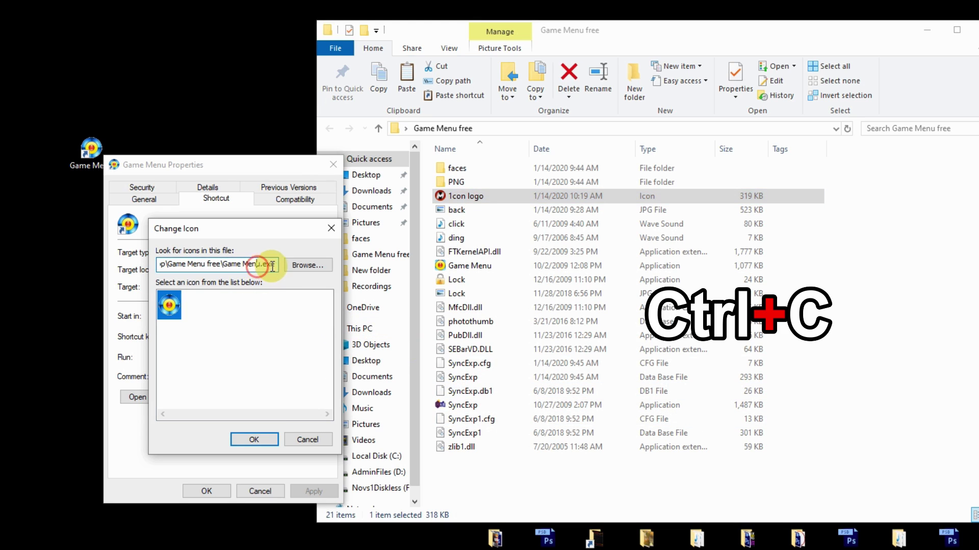
key("ctrl+a")
key("ctrl+a")
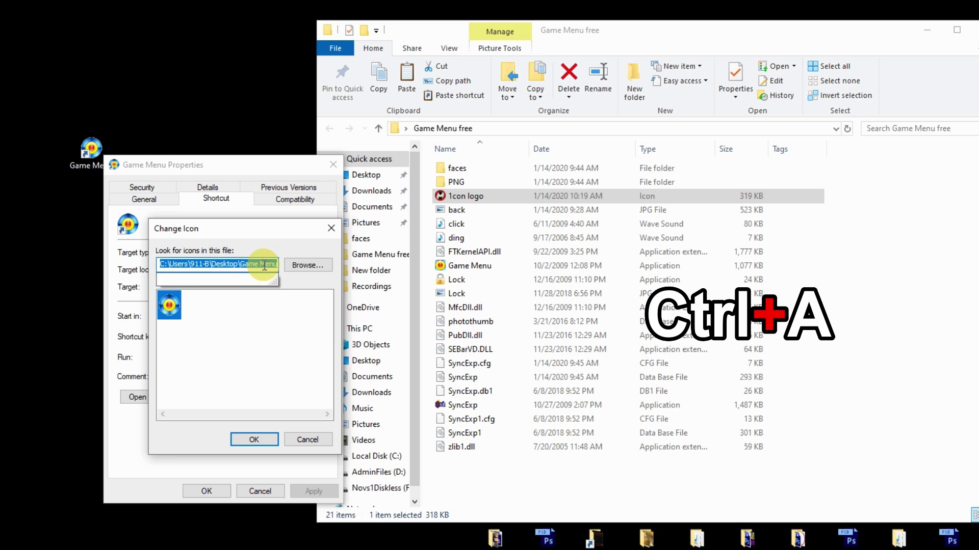
key("ctrl+a")
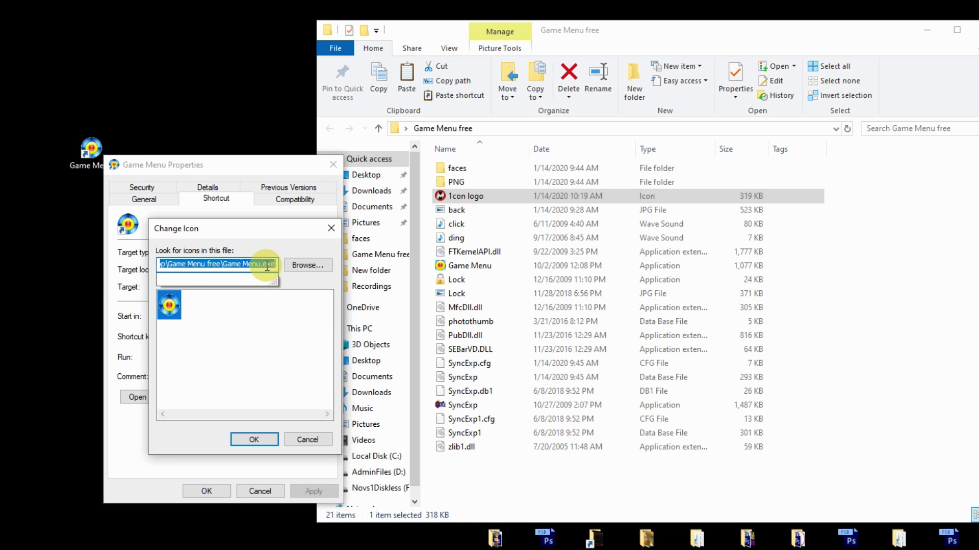
key("ctrl+v")
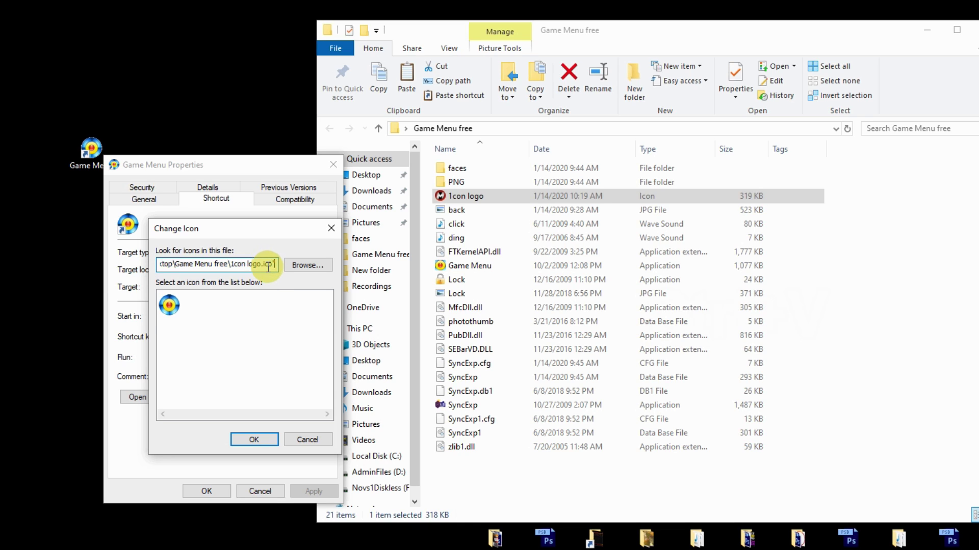
Step: Load and choose the 1con logo icon, then apply it to the Game Menu shortcut and close its properties
left_click(252, 440)
left_click(255, 440)
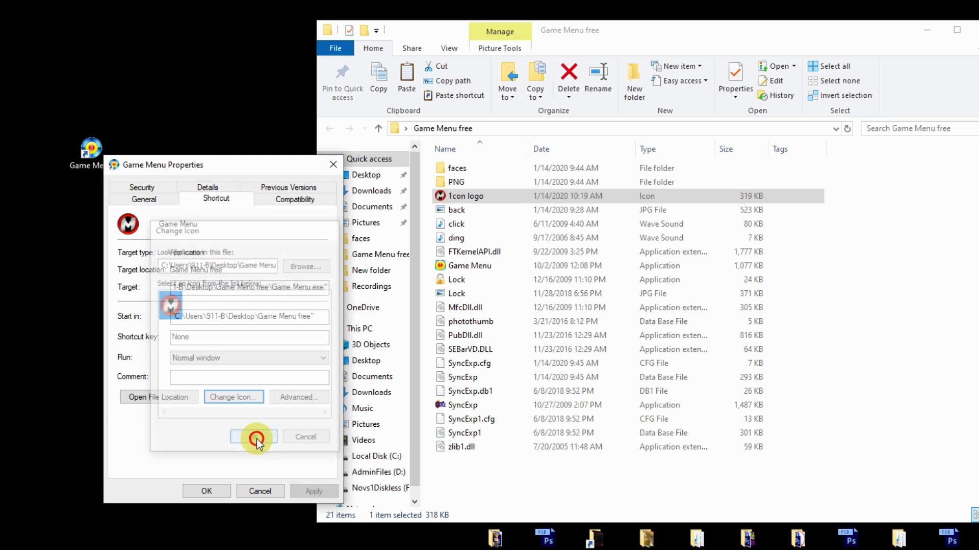
left_click(312, 491)
left_click(206, 491)
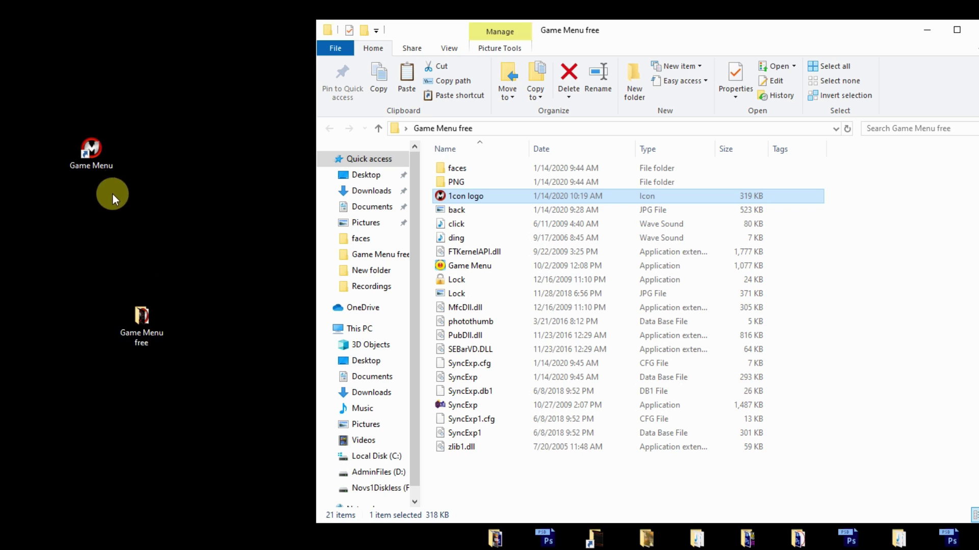
Step: Pin the Game Menu desktop shortcut to the taskbar and open Game Menu from there
left_click(98, 168)
right_click(100, 150)
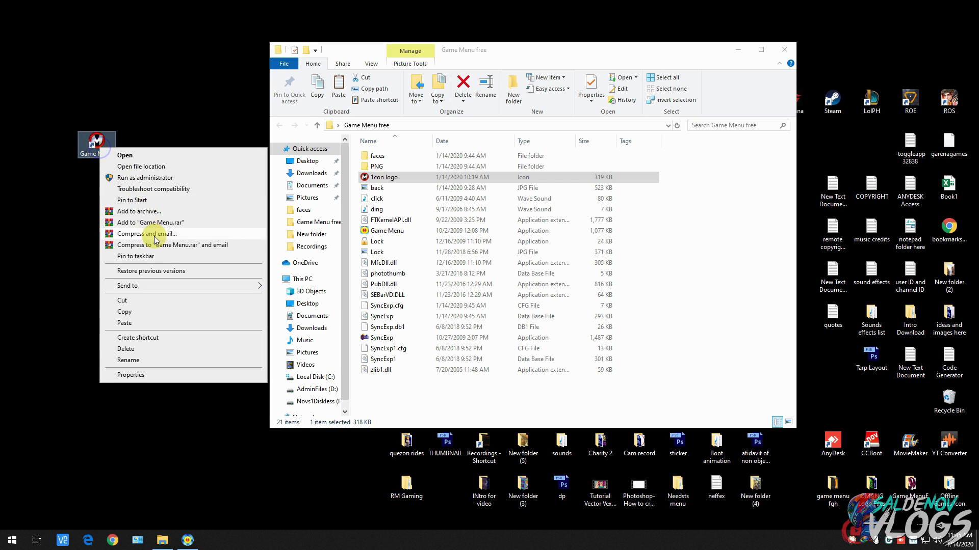
left_click(137, 254)
left_click(186, 540)
left_click(186, 540)
right_click(186, 540)
left_click(161, 520)
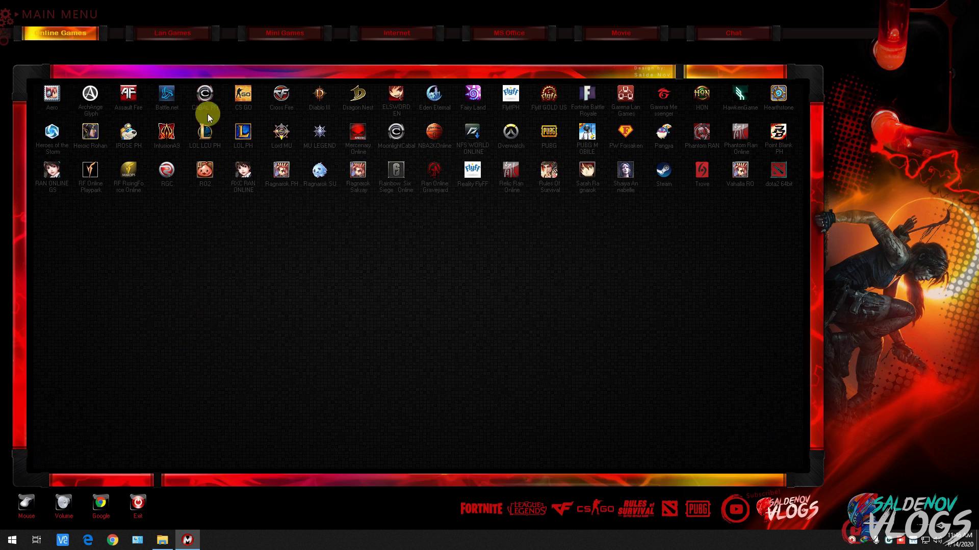
Step: Exit Game Menu after viewing the Lan Games category and move its desktop shortcut beside the Game Menu free folder
left_click(192, 20)
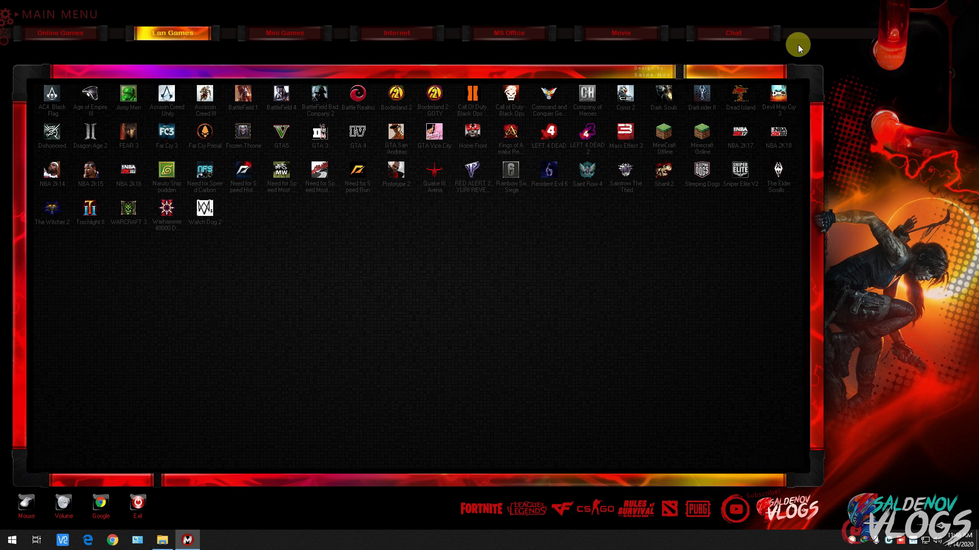
left_click(148, 517)
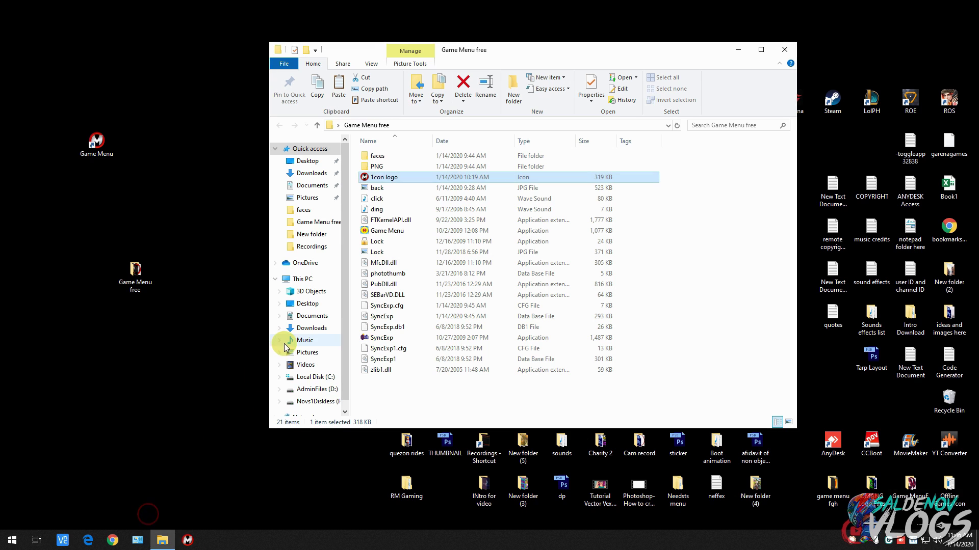
left_click_drag(96, 143, 94, 273)
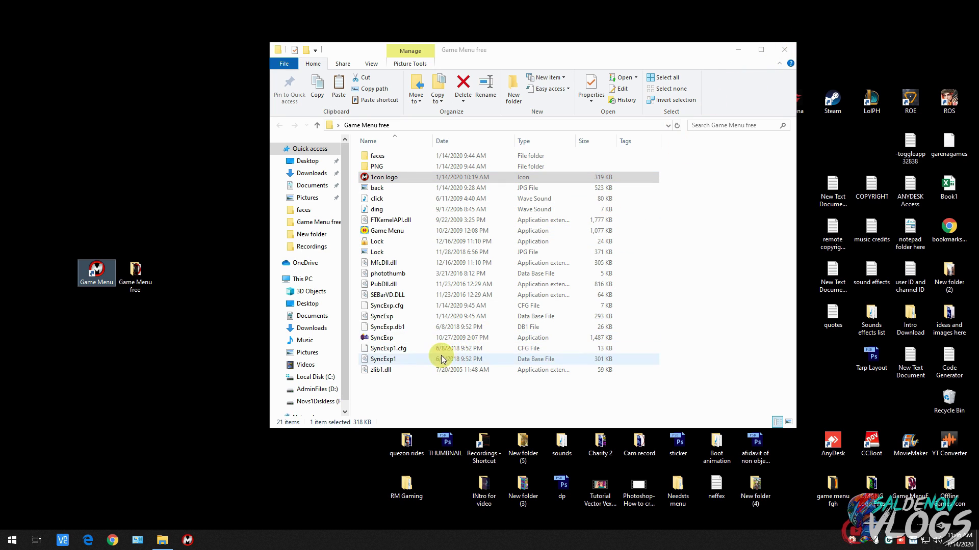
Step: Open Game Menu again, look through its Mini Games, Internet, MS Office, Chat and Movie categories, and exit it
left_click(189, 539)
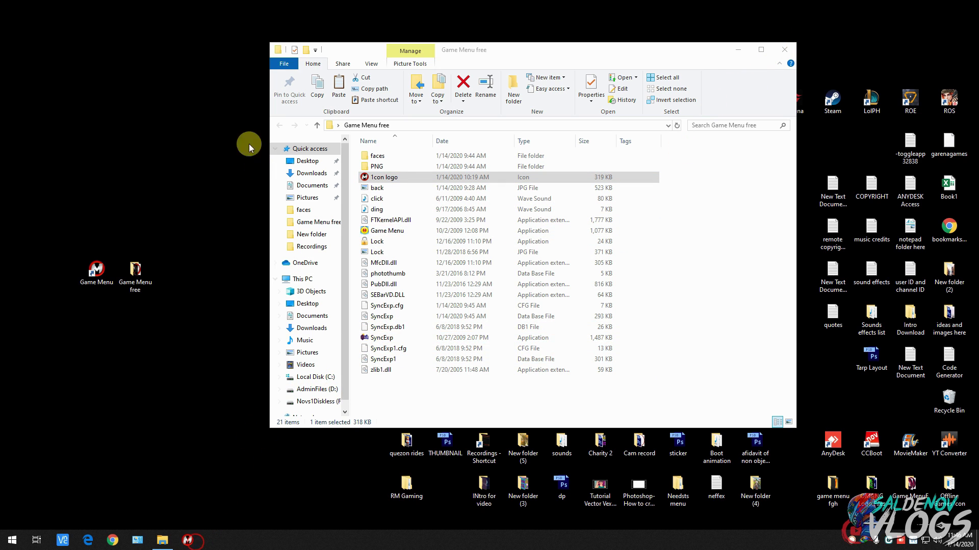
left_click(281, 30)
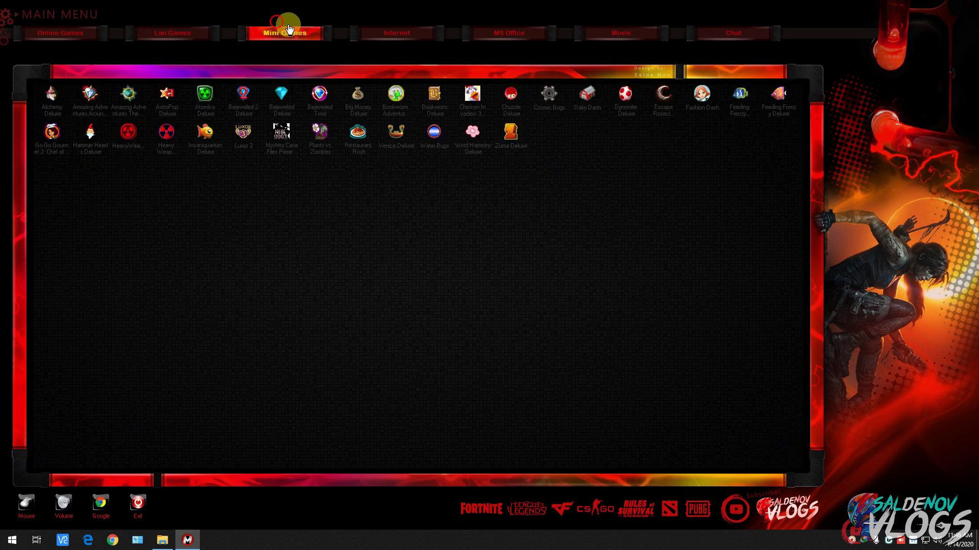
left_click(407, 32)
left_click(498, 32)
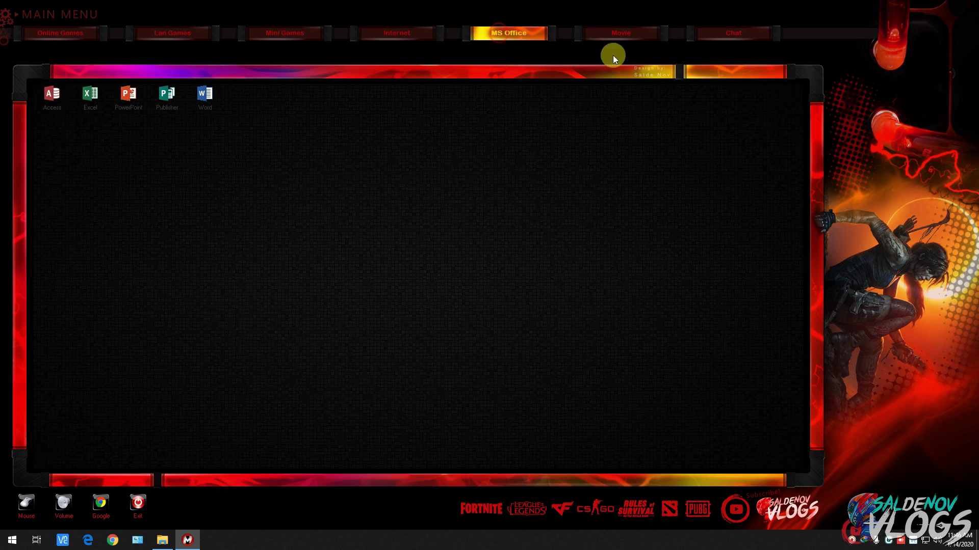
left_click(413, 28)
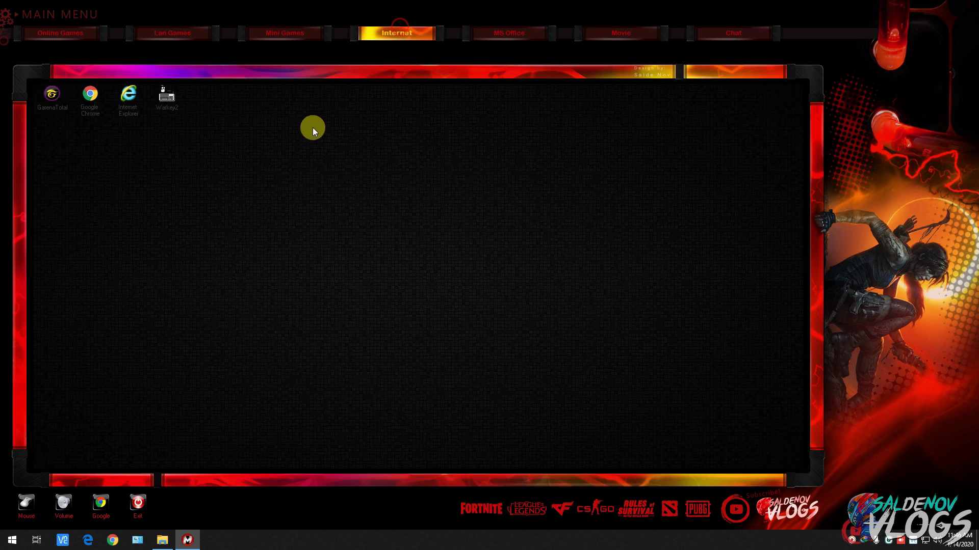
left_click(750, 29)
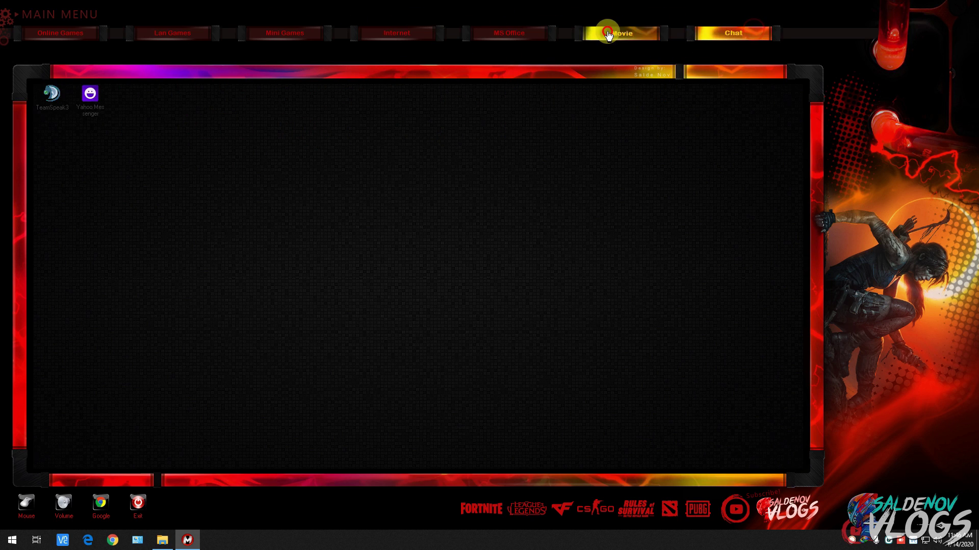
left_click(138, 502)
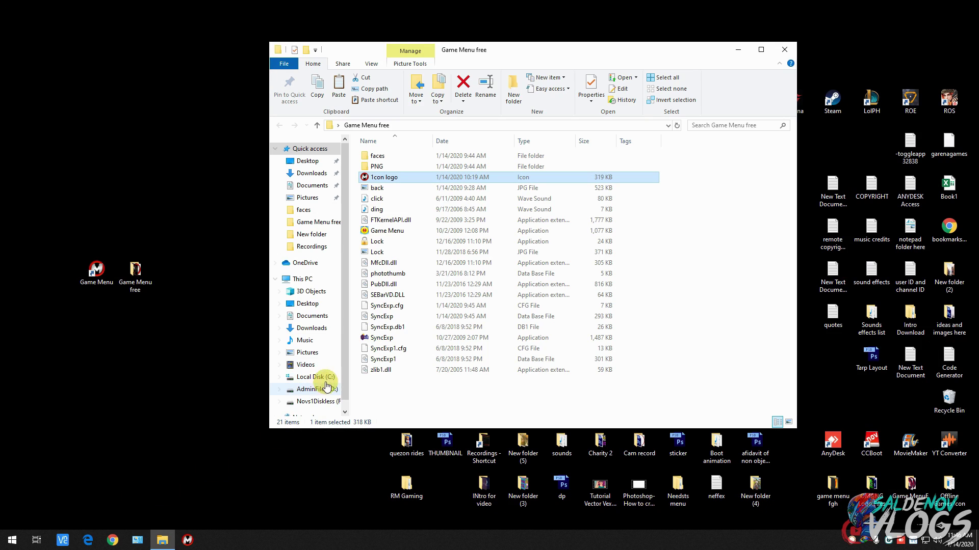
Step: Launch the SyncExp application from the Game Menu free folder
left_click(373, 338)
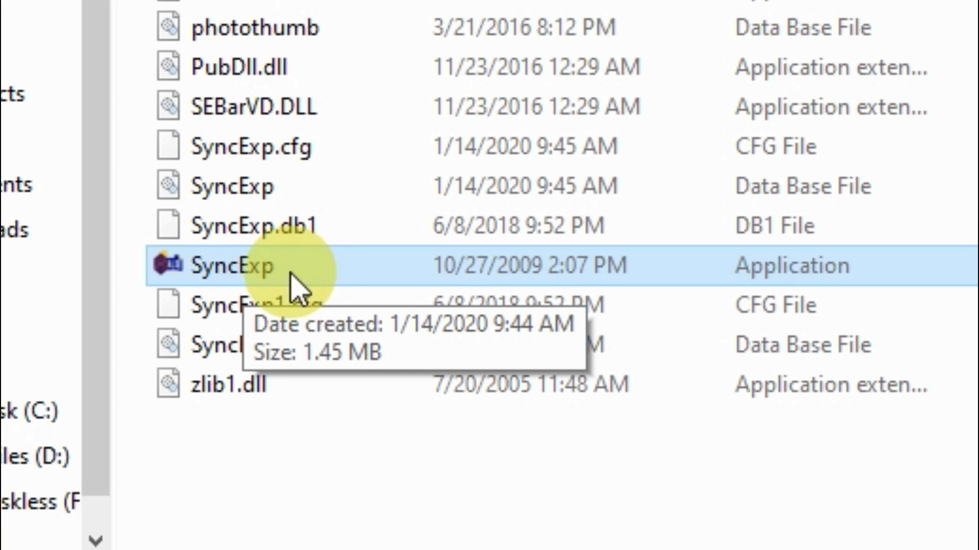
left_click(261, 277)
double_click(396, 340)
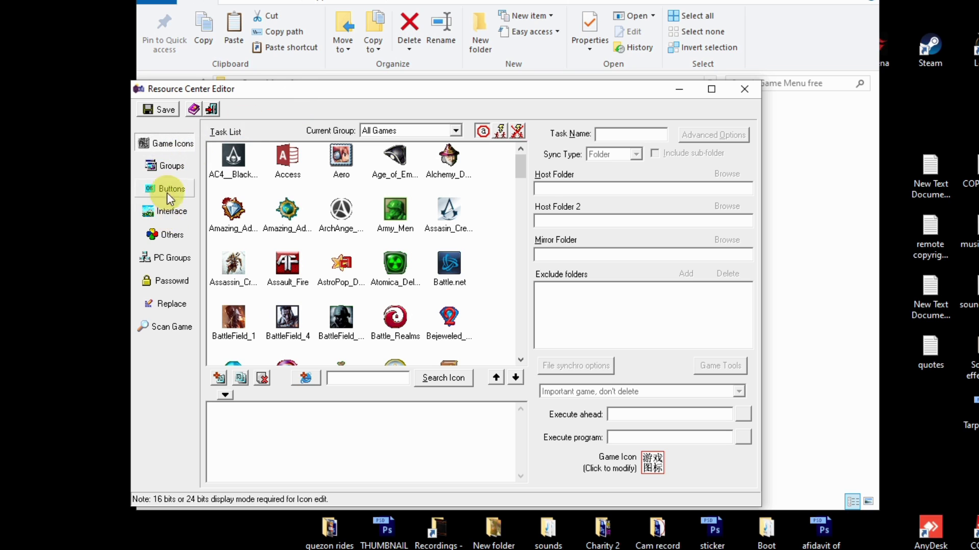
Step: Show the Chat group's game icons in the editor and move its window below the desktop application shortcuts
left_click(160, 137)
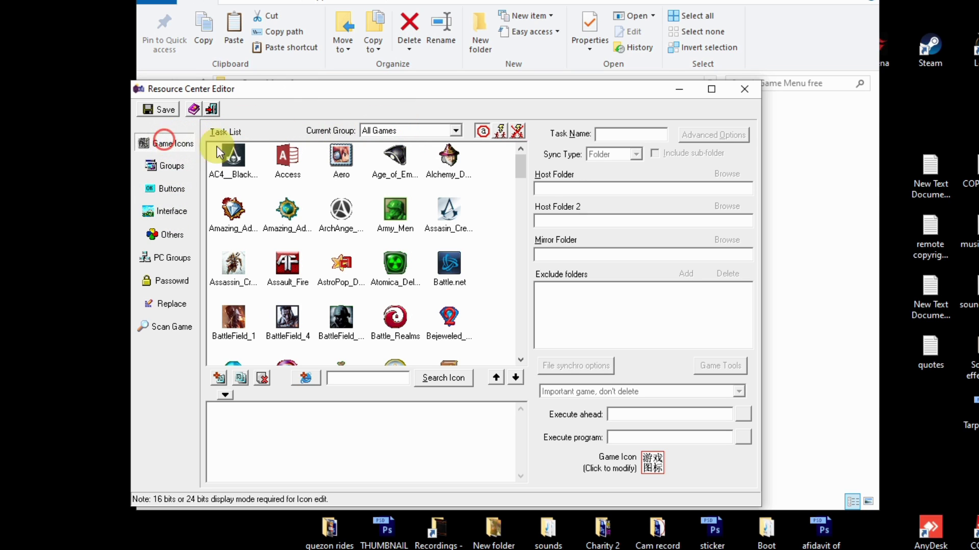
left_click(418, 93)
left_click_drag(418, 93, 332, 33)
left_click(293, 65)
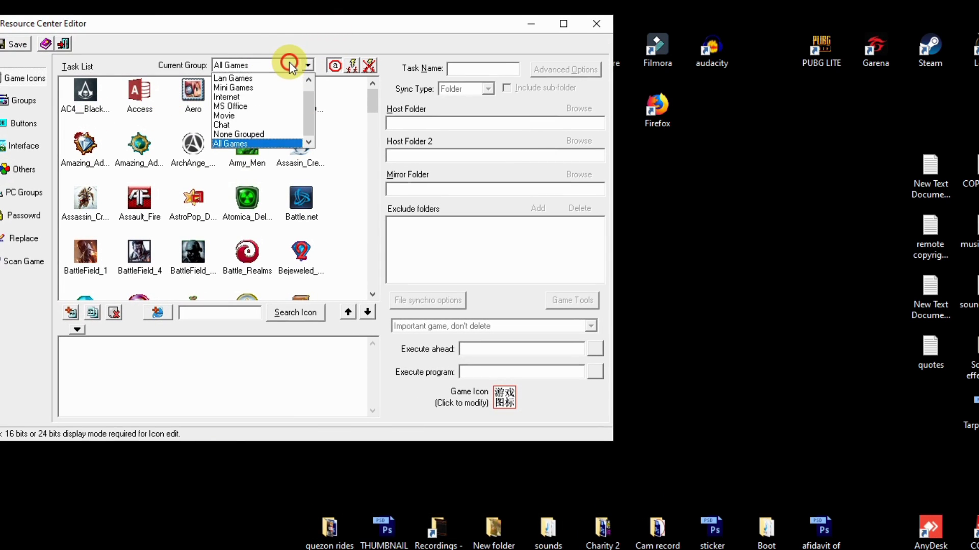
left_click(229, 124)
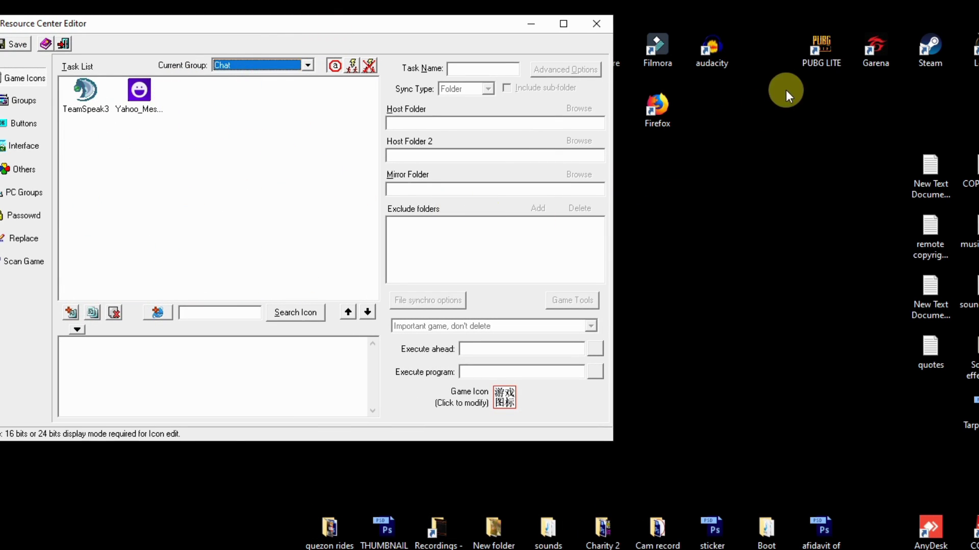
left_click_drag(449, 24, 502, 233)
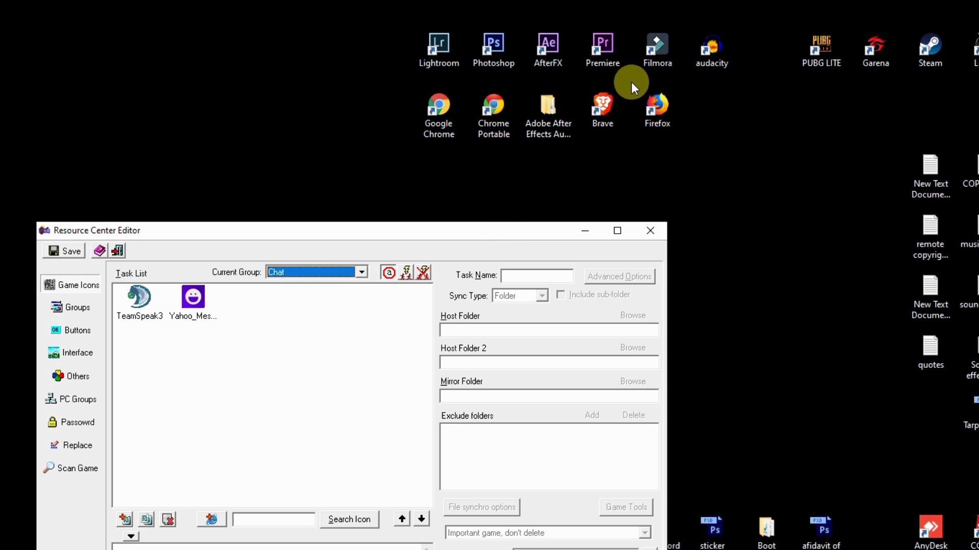
left_click_drag(657, 72, 414, 17)
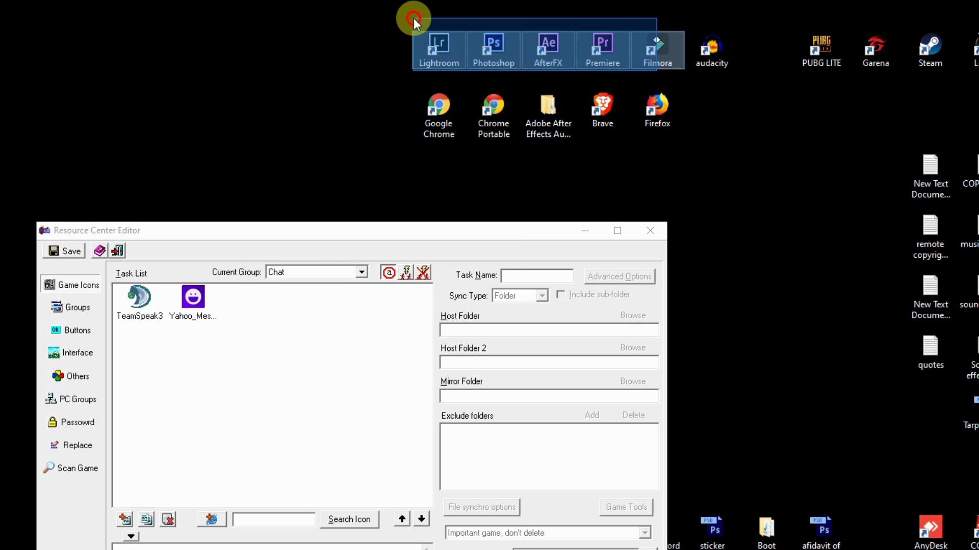
left_click(317, 266)
left_click(298, 273)
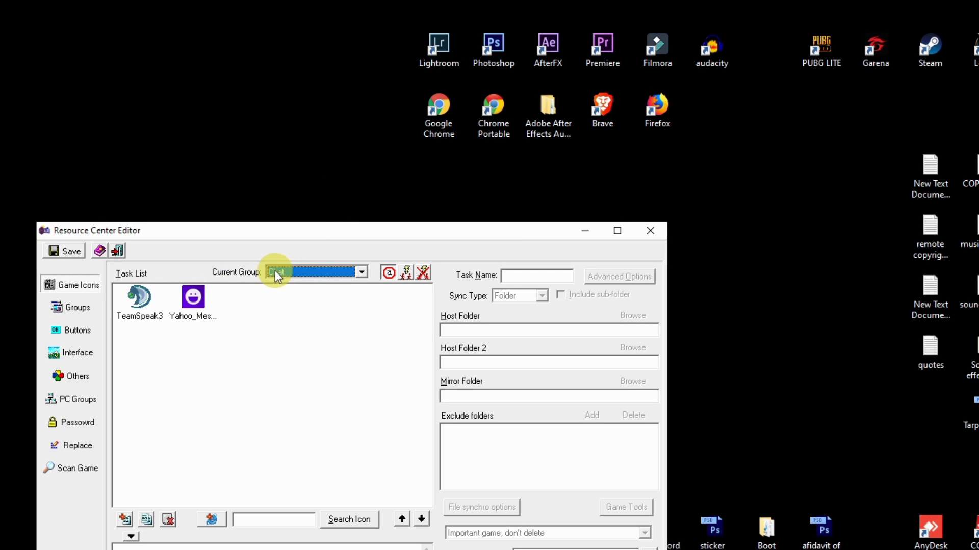
Step: Rename the Chat group to Application in the Groups settings and save the change
left_click(65, 308)
left_click(159, 405)
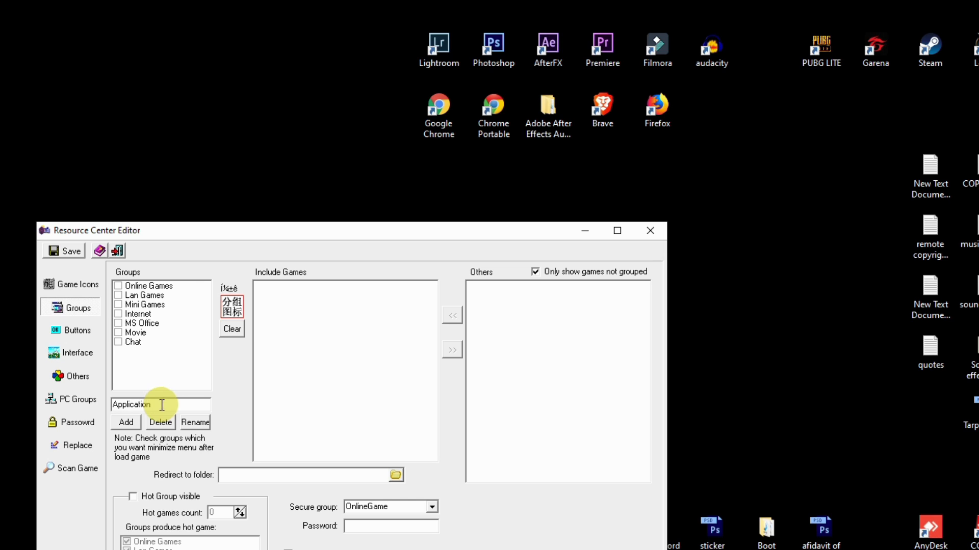
left_click(134, 343)
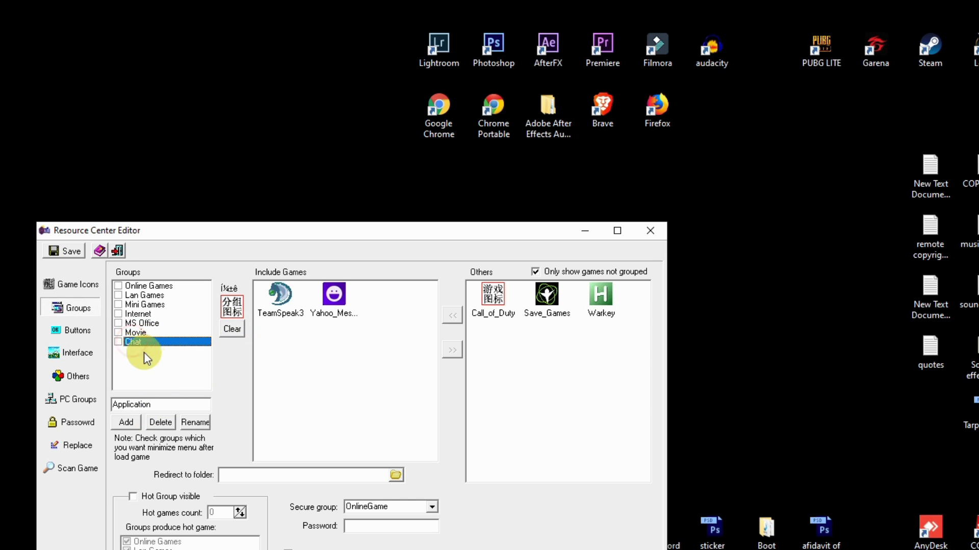
left_click(200, 423)
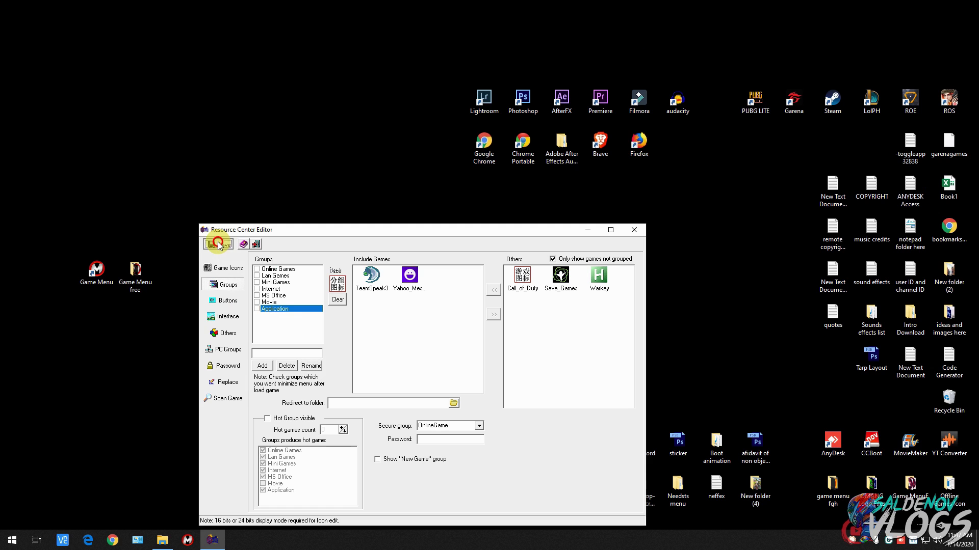
Step: Open Game Menu to check the renamed Application category, then exit it
left_click(187, 539)
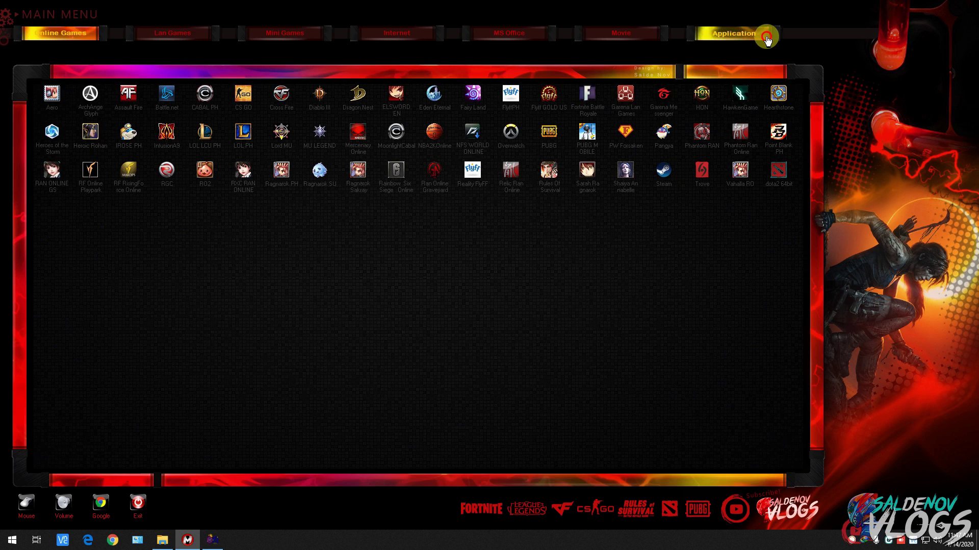
left_click(729, 34)
left_click(144, 509)
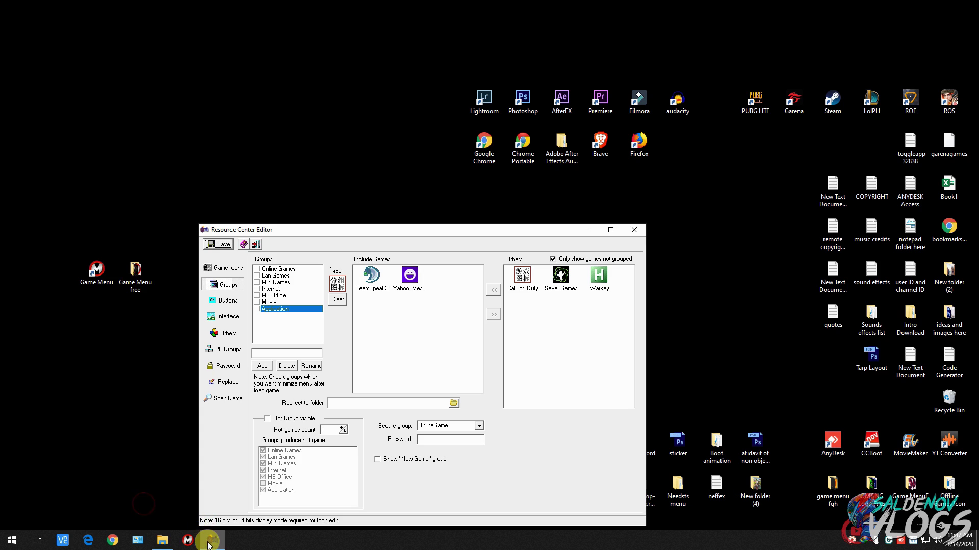
Step: Select the Application group below Movie in the group list and delete it
left_click(268, 302)
left_click(273, 309)
left_click(270, 302)
left_click(277, 309)
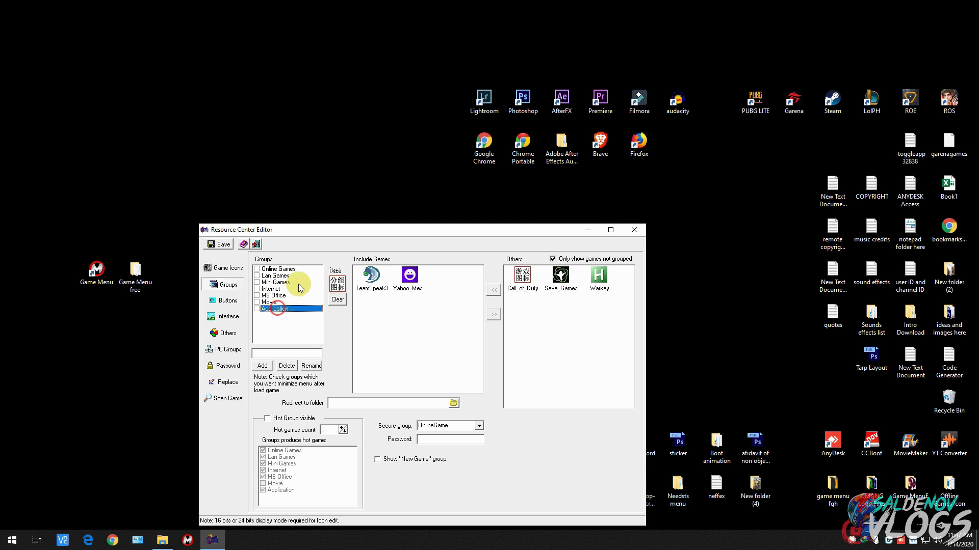
left_click(287, 366)
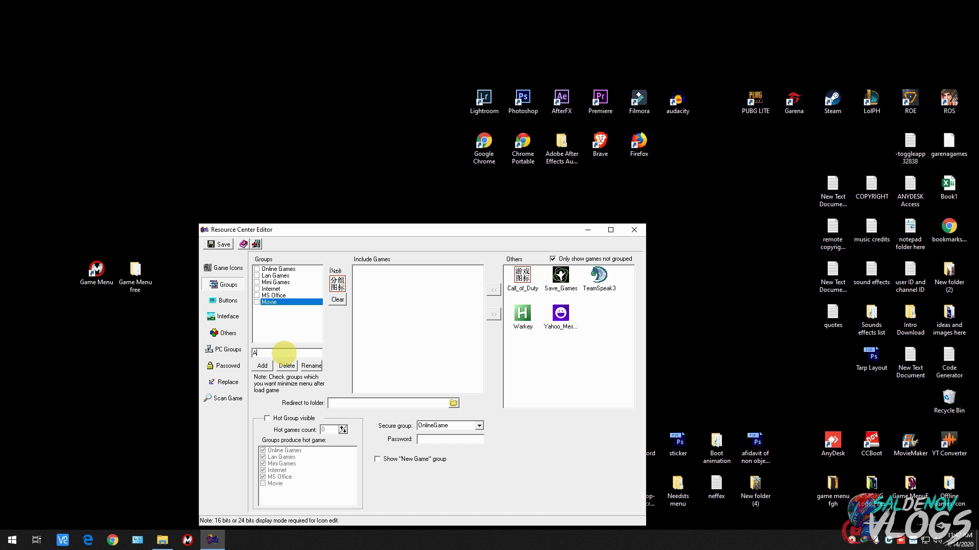
Step: Clear the group name entry, save the group list, and check the categories in Game Menu before exiting it
key("BackSpace")
key("BackSpace")
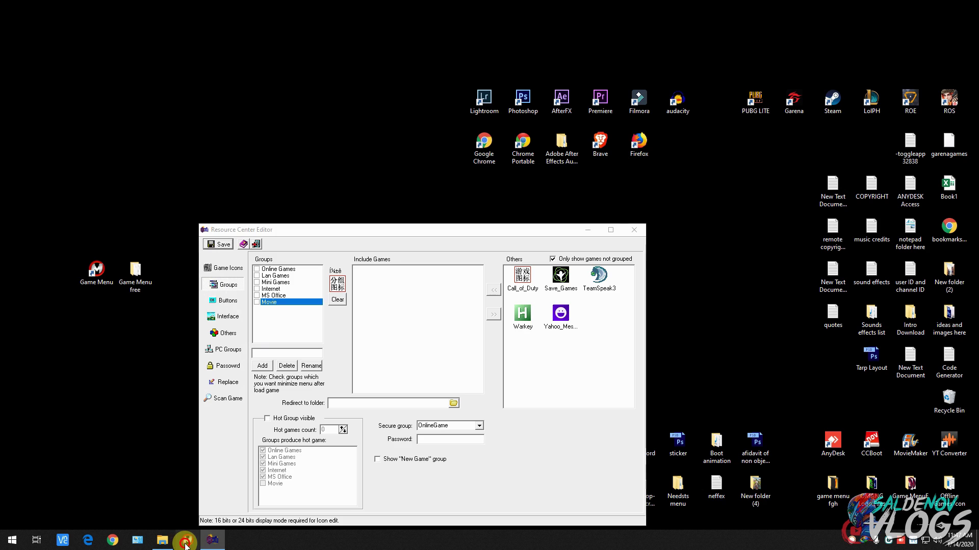
left_click(188, 541)
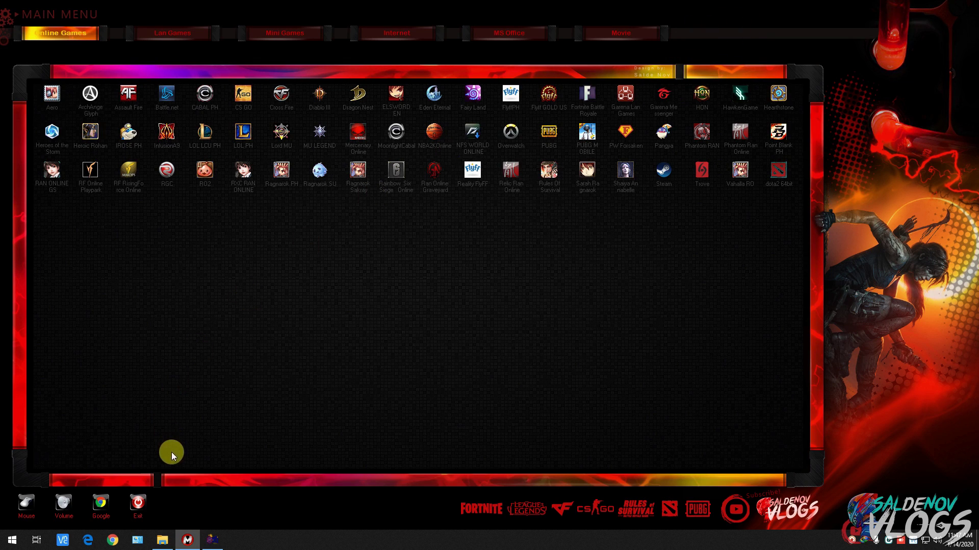
left_click(138, 504)
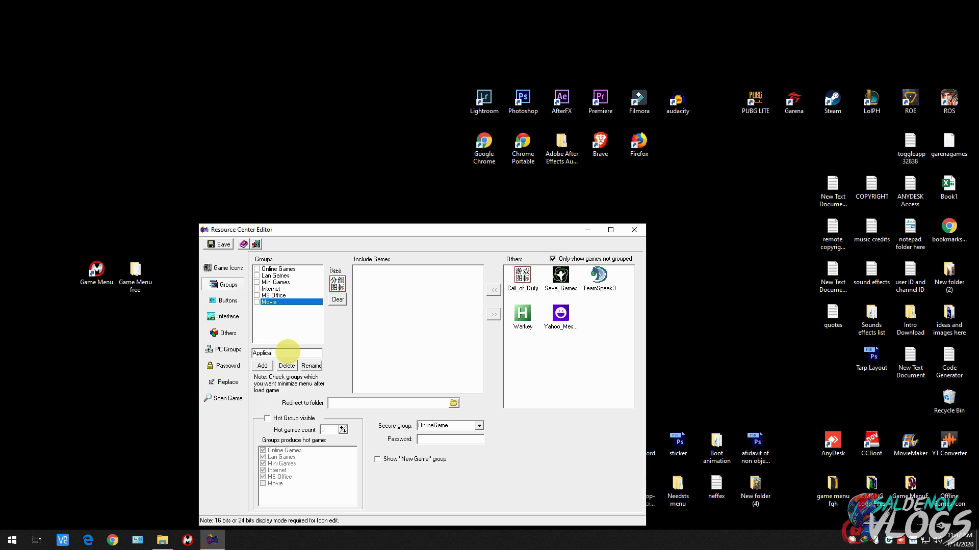
Step: Add and save a new group named Application, check its category in Game Menu, and close the launcher
left_click(261, 366)
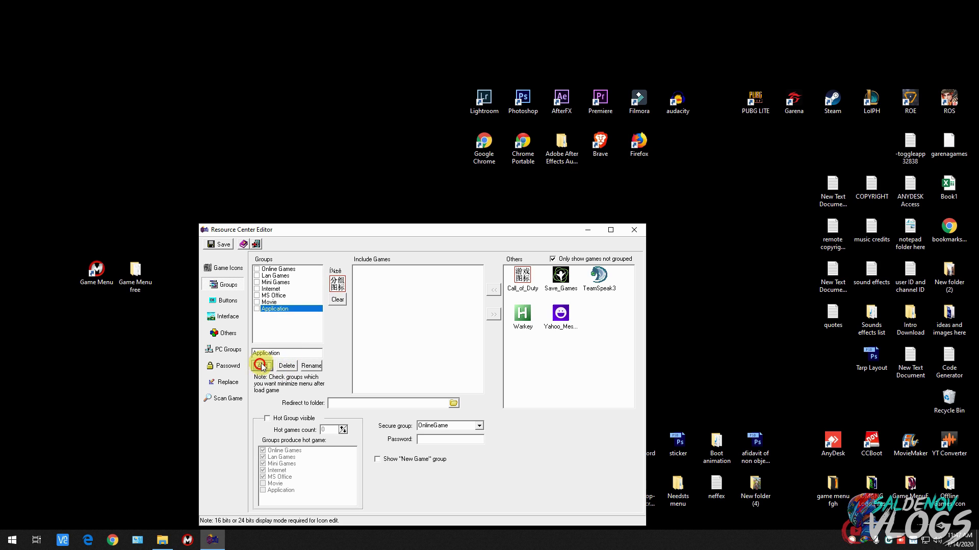
left_click(188, 540)
left_click(725, 33)
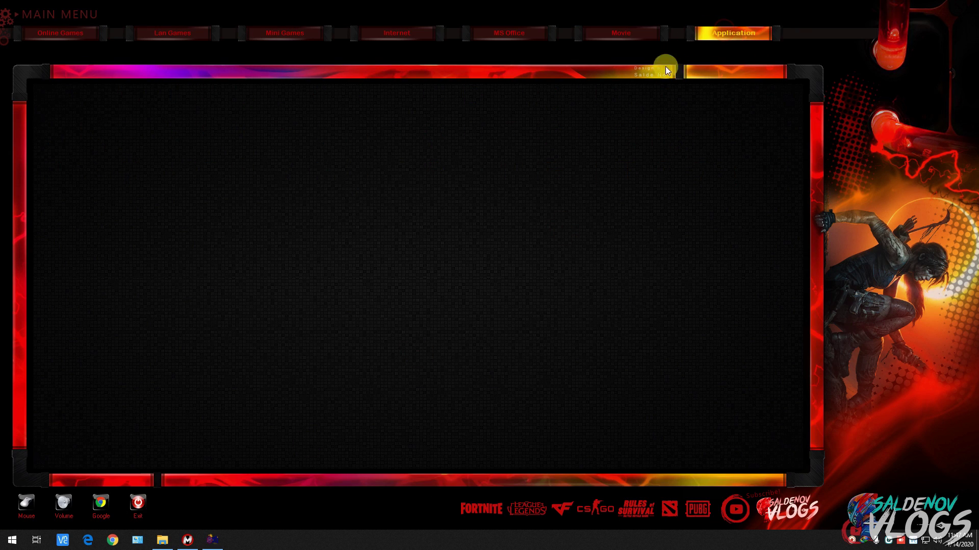
right_click(189, 542)
left_click(182, 520)
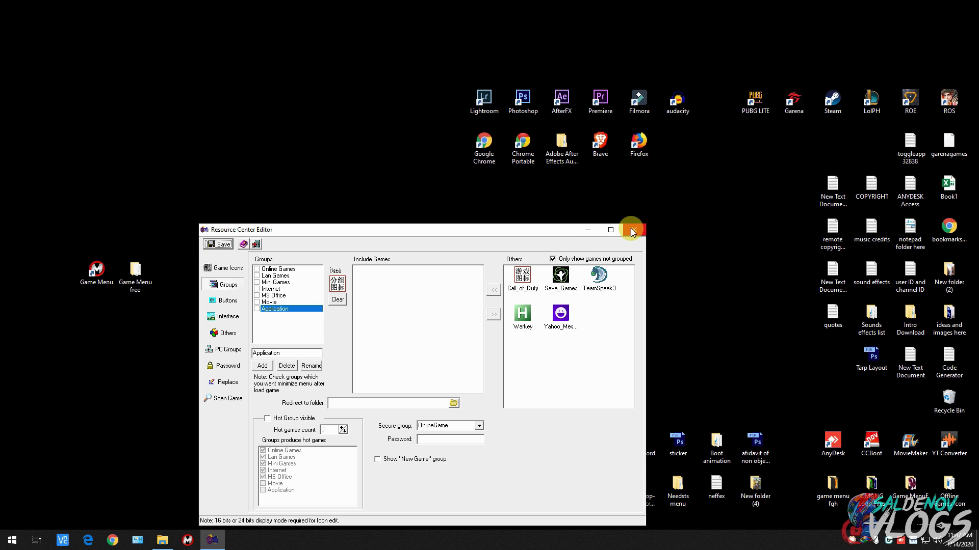
Step: Move the editor window up and switch its Game Icons list to the Application group
left_click(521, 229)
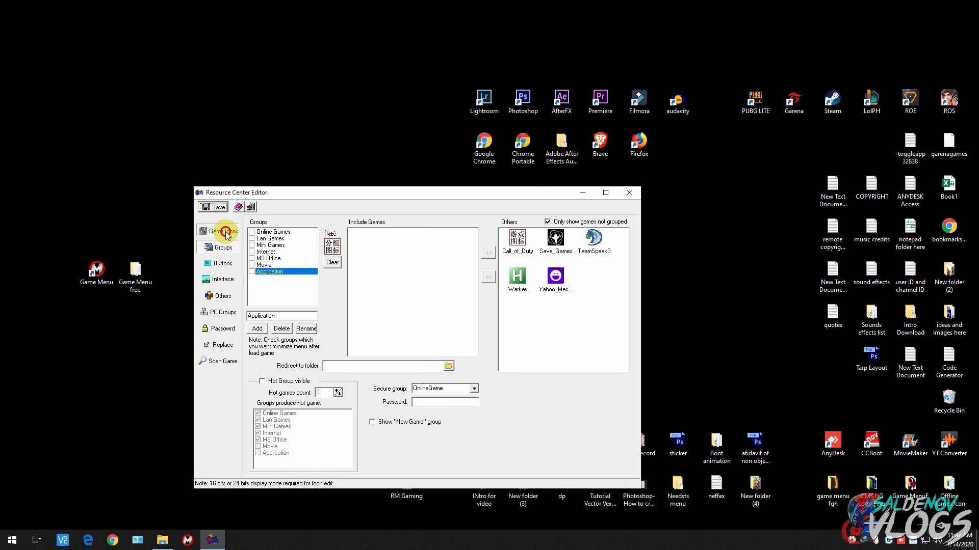
left_click(225, 233)
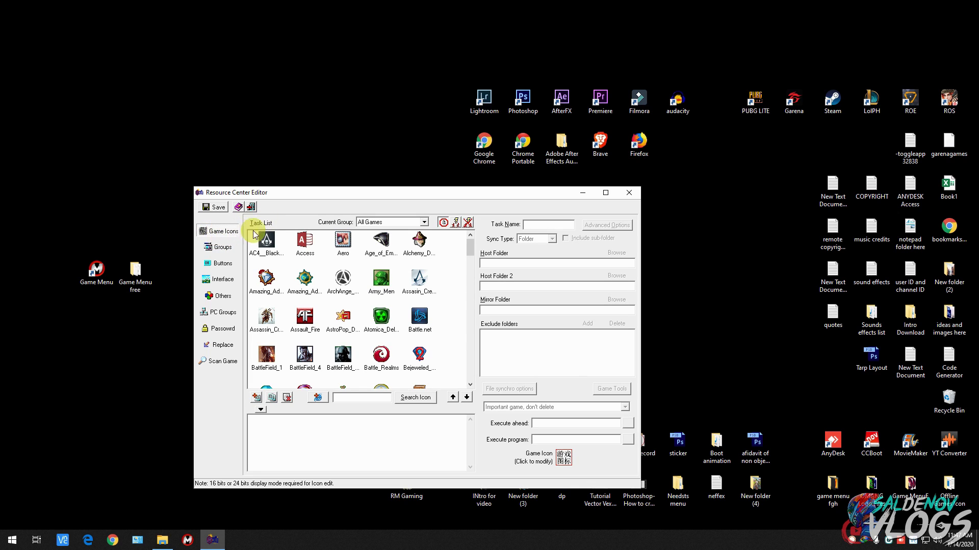
left_click(423, 224)
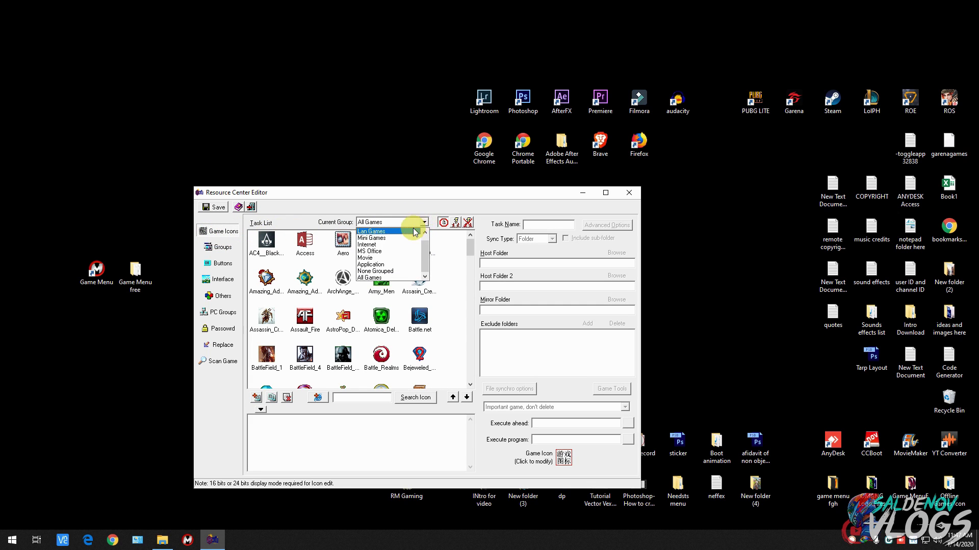
left_click(369, 265)
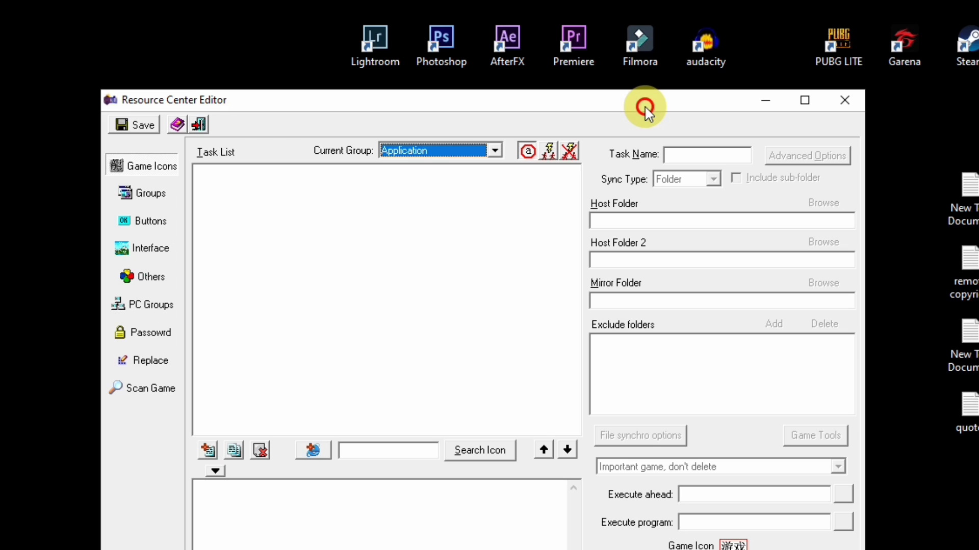
Step: Add the Photoshop, AfterFX and Premiere desktop shortcuts to the Application group's task list and save
left_click(595, 72)
left_click_drag(595, 71, 341, 199)
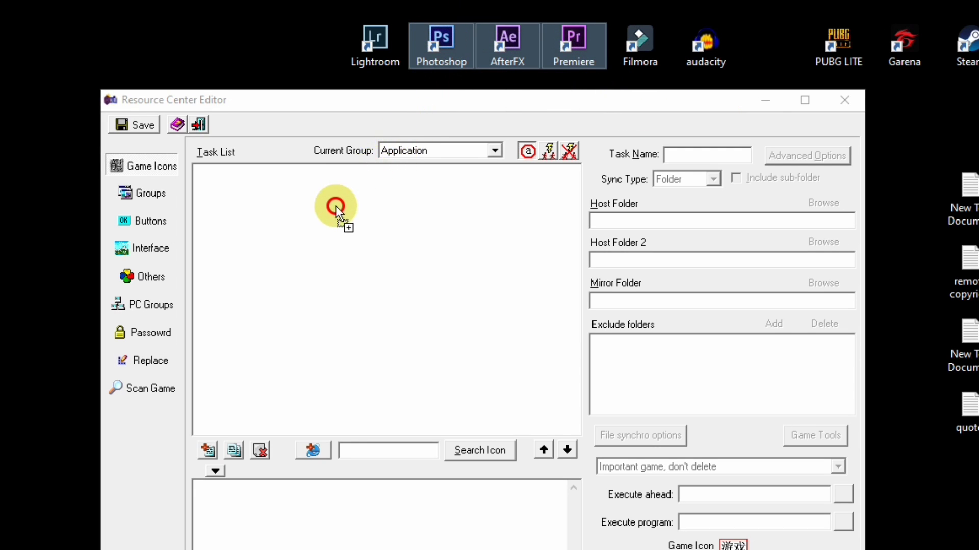
left_click_drag(305, 227, 304, 227)
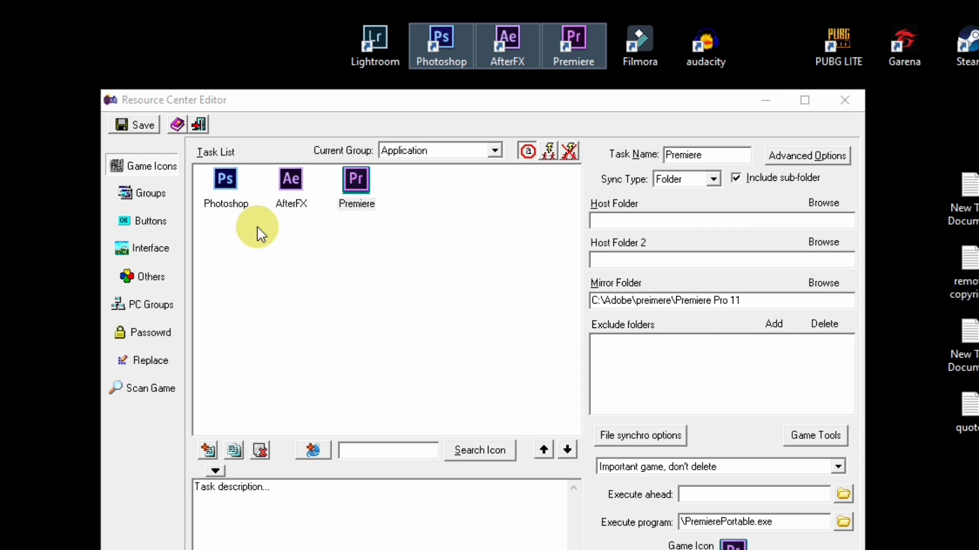
left_click(126, 124)
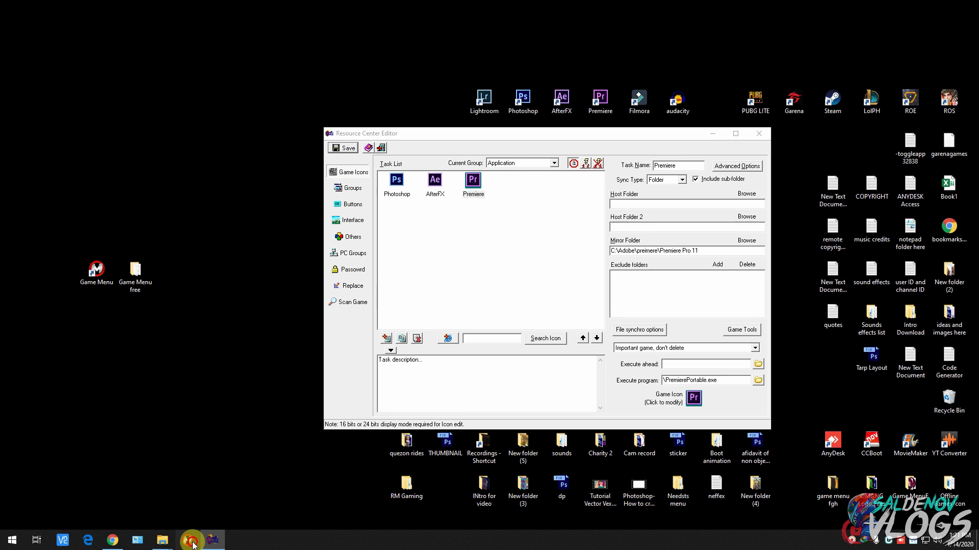
Step: Test the Application category in Game Menu by launching Photoshop from it, then close Game Menu
left_click(188, 539)
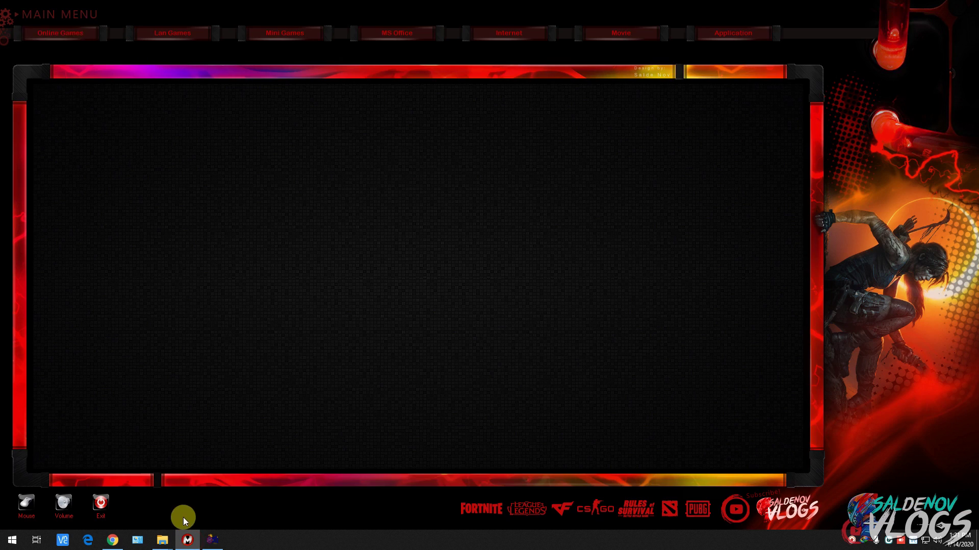
left_click(733, 32)
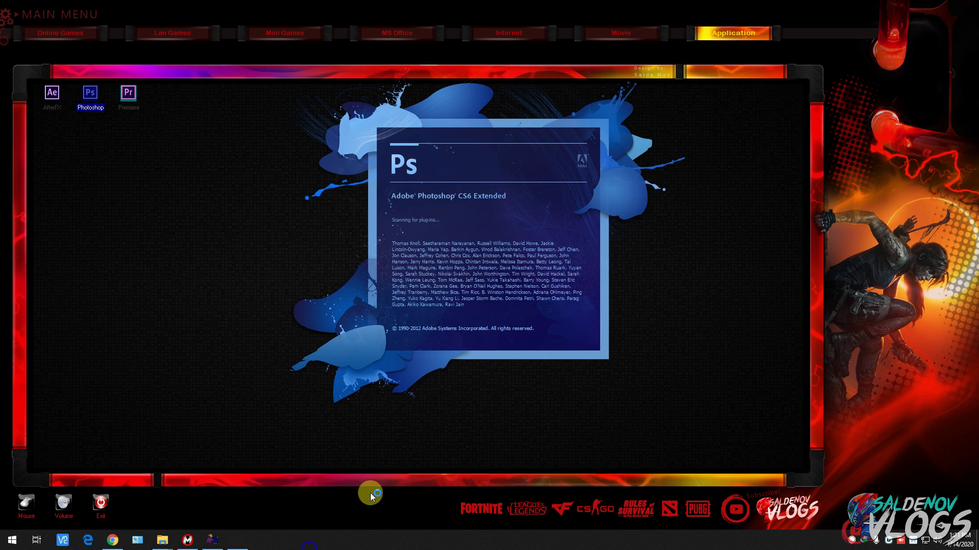
right_click(186, 539)
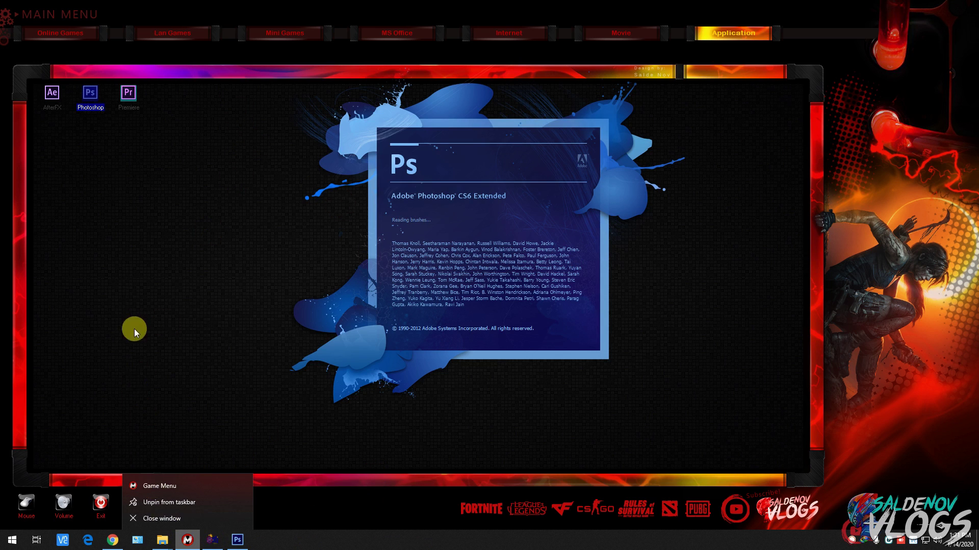
left_click(180, 520)
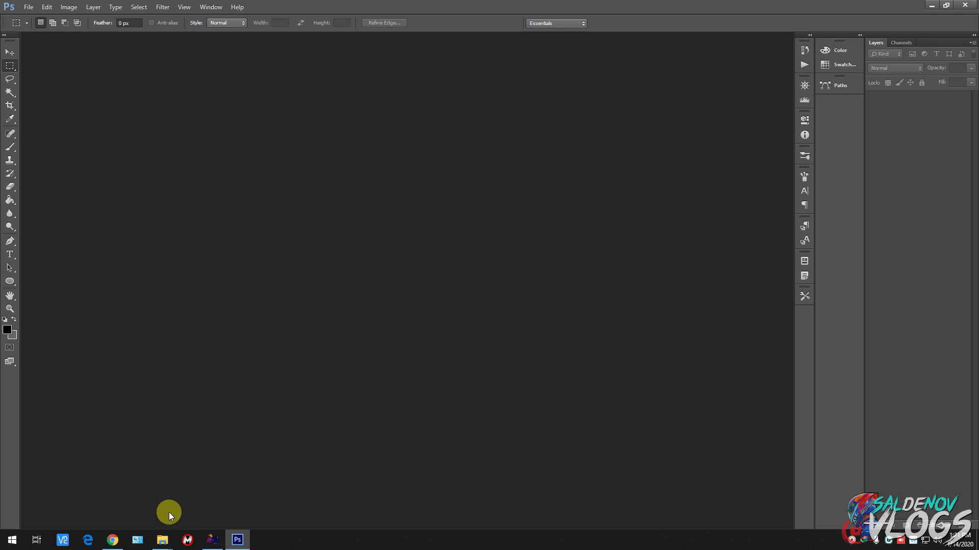
Step: Bring up Photoshop's Open dialog and delete the "back - Copy" JPG from the Game Menu free folder
left_click(162, 539)
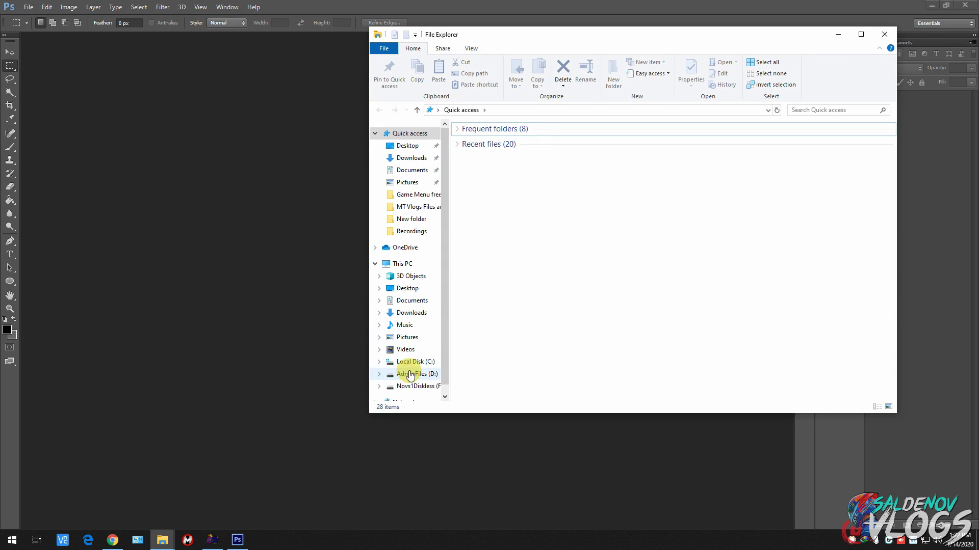
left_click(322, 267)
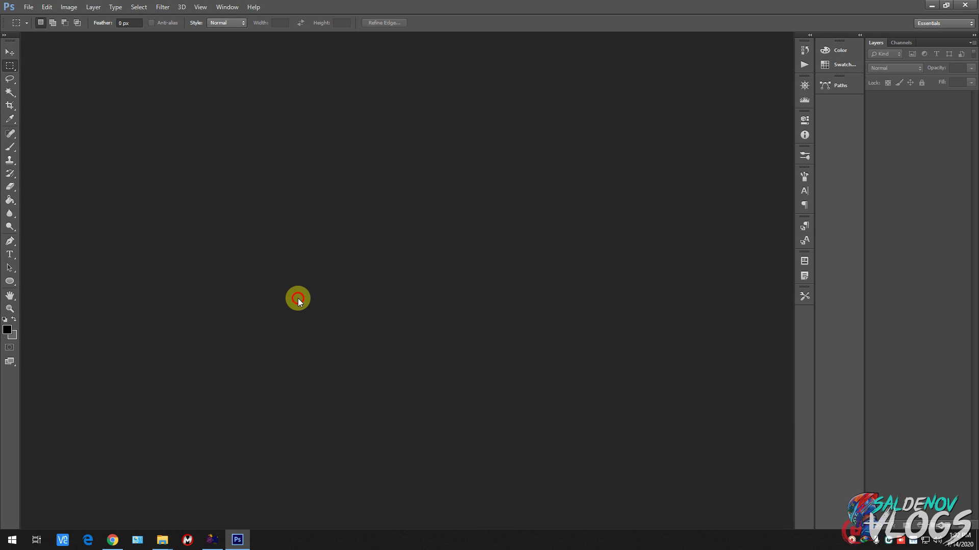
double_click(298, 299)
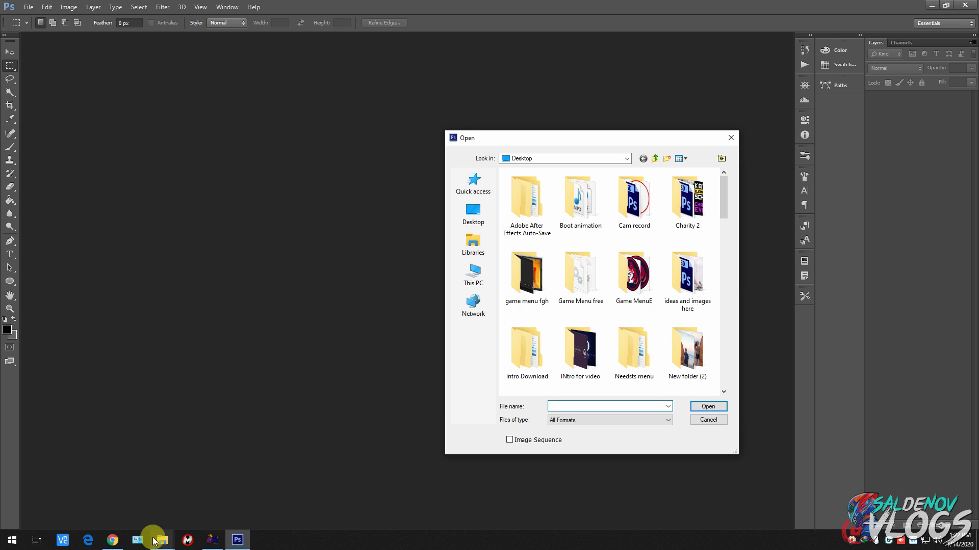
left_click(159, 540)
left_click(170, 500)
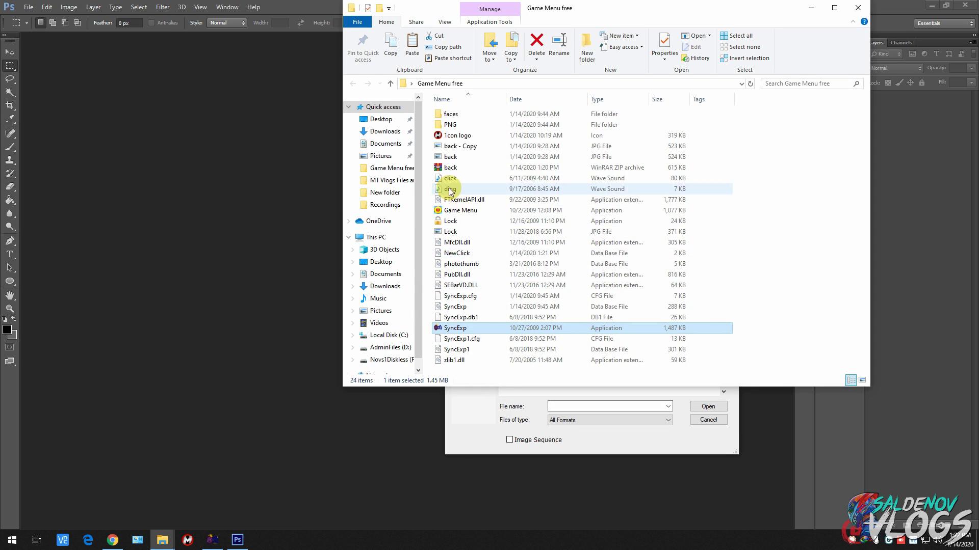
left_click(453, 149)
key("Delete")
Step: Preview the back JPG in the Game Menu free folder, then open it in Photoshop and unlock its background layer
left_click(450, 148)
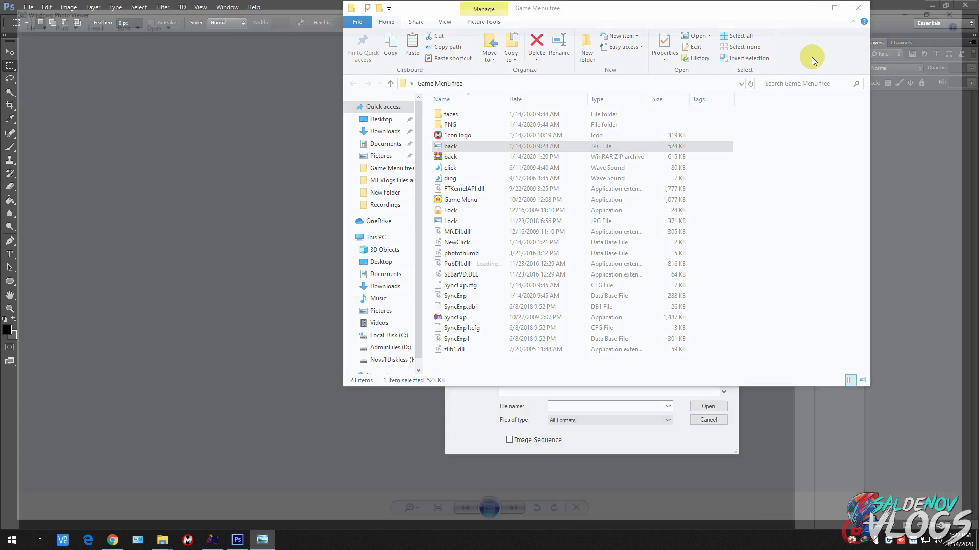
key("Return")
left_click(967, 5)
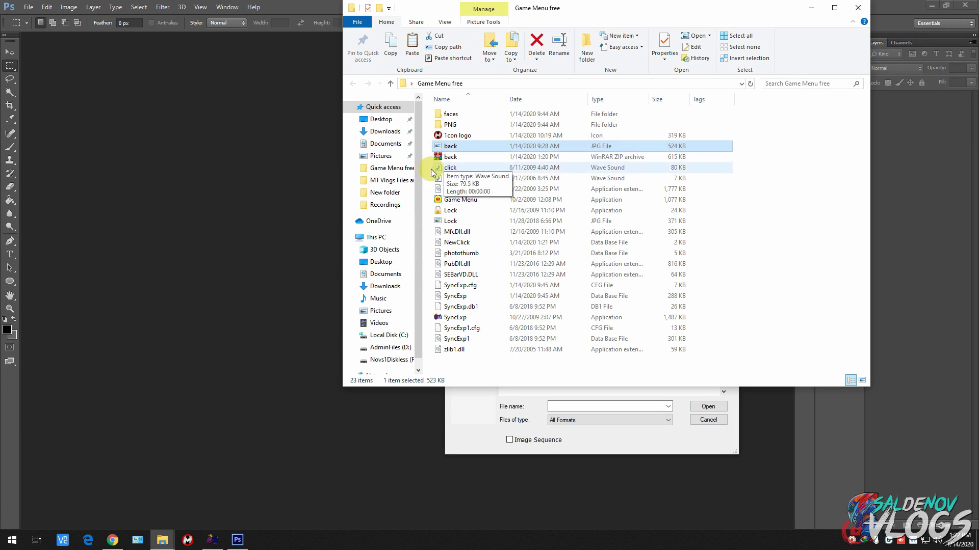
left_click(218, 209)
key("ctrl+v")
left_click(707, 406)
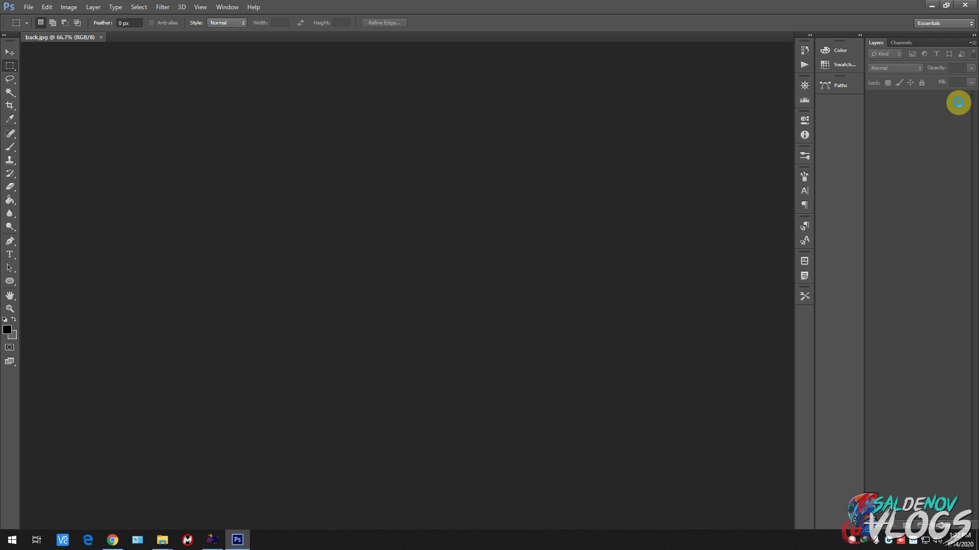
left_click_drag(954, 100, 951, 370)
left_click_drag(961, 526, 960, 526)
Step: In File Explorer, open the MT Vlogs Files and Logo folder on the AdminFiles (D:) drive
mouse_move(164, 530)
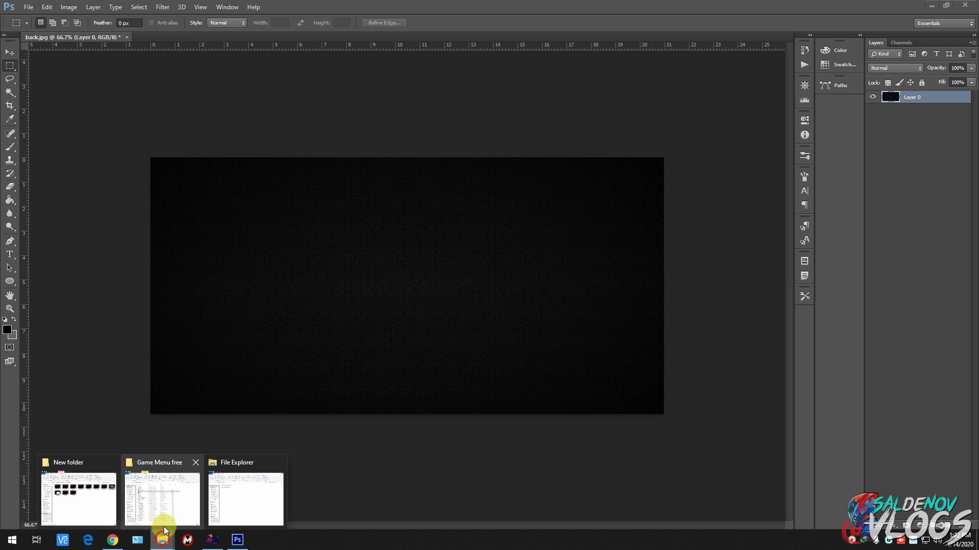
left_click(222, 493)
left_click(415, 374)
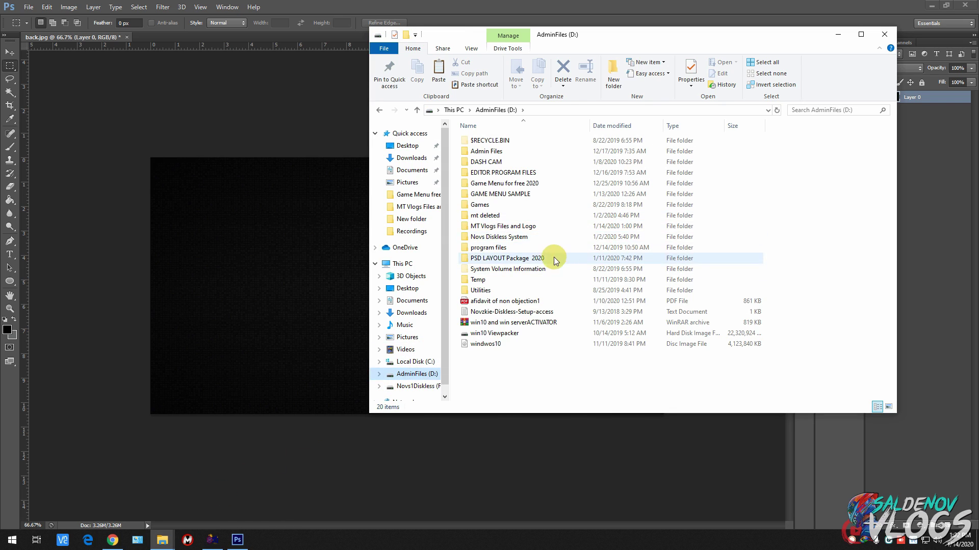
left_click(519, 226)
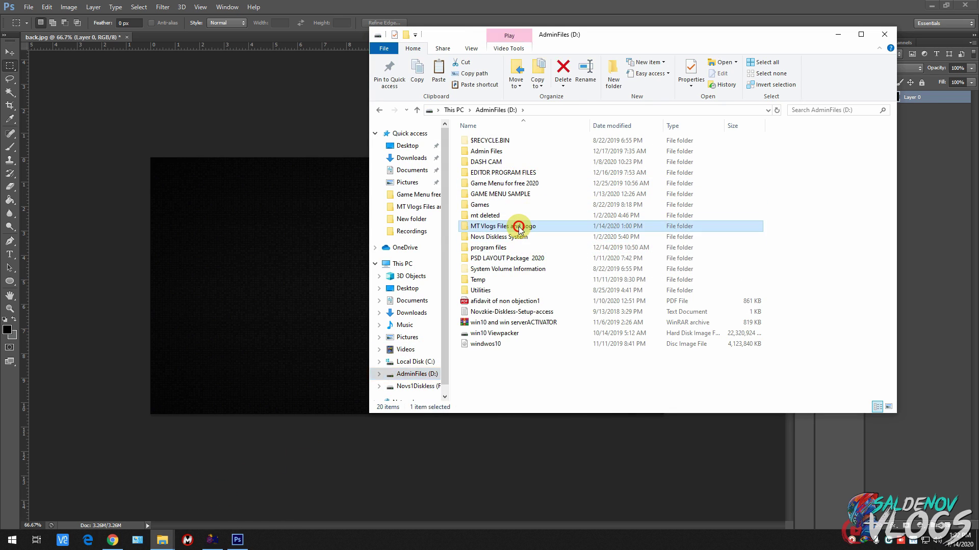
double_click(518, 227)
scroll(690, 316, "down", 1)
scroll(657, 198, "up", 1)
Step: Look through the Memes and MusiC Effects subfolders for a logo image
left_click(603, 158)
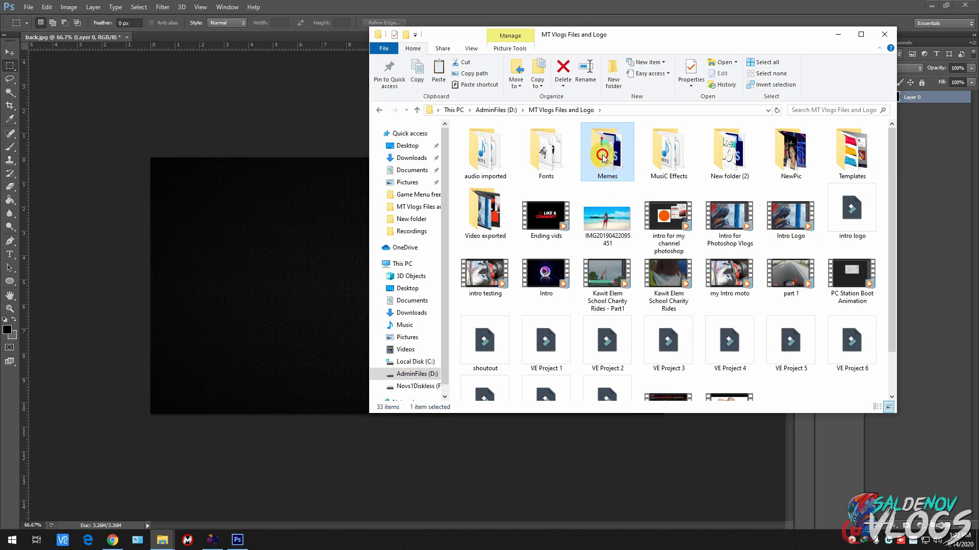
double_click(603, 158)
left_click(379, 111)
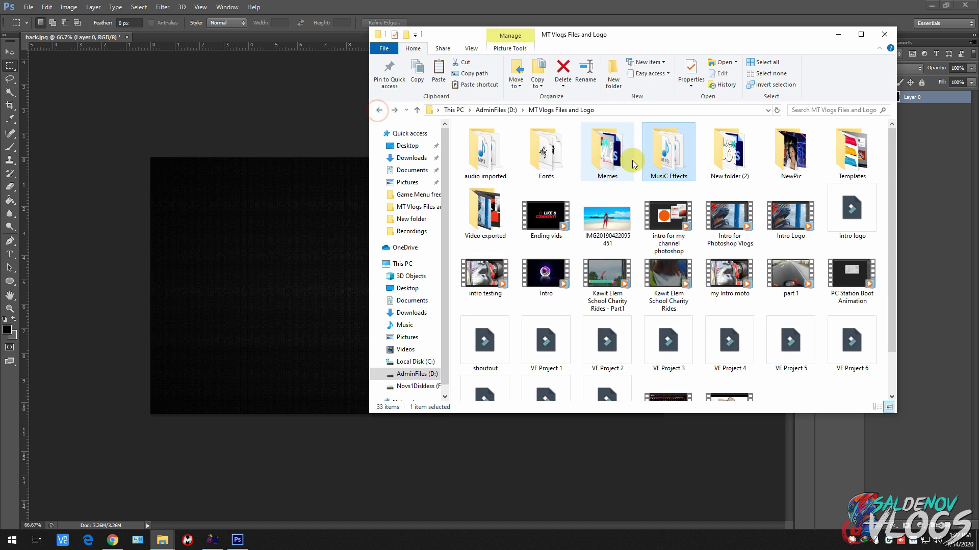
double_click(663, 176)
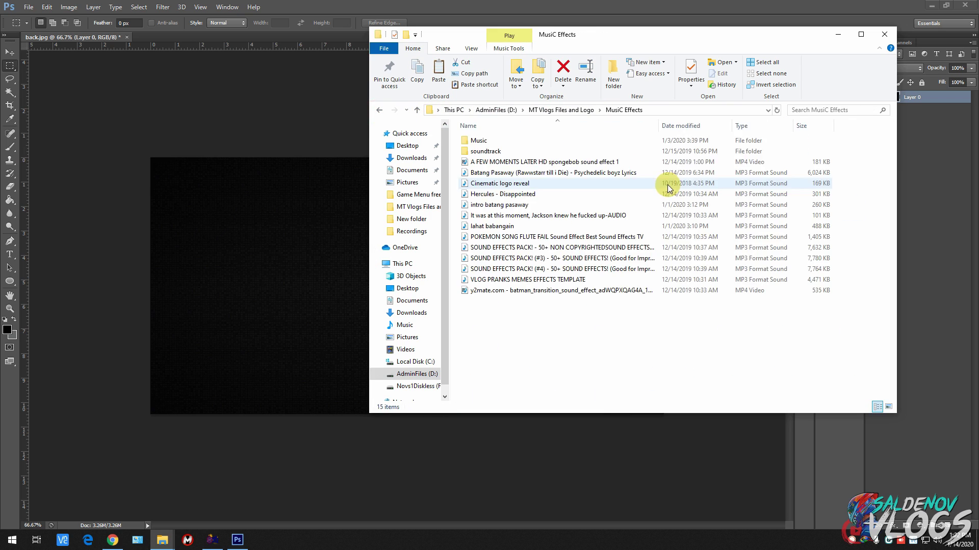
left_click(379, 110)
Step: Place the Logoo2 image from New folder (2) onto back.jpg and set its layer opacity to 10%
double_click(734, 153)
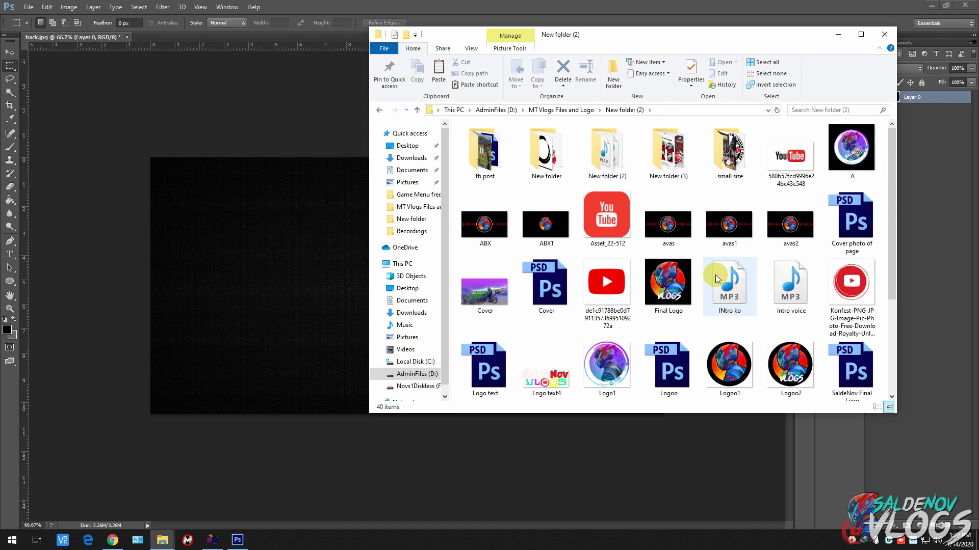
scroll(714, 275, "down", 3)
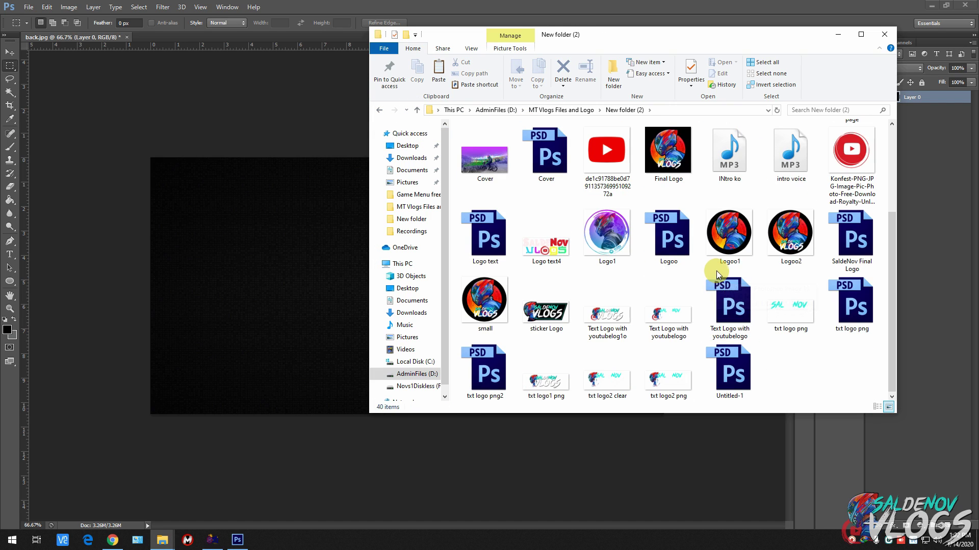
left_click(655, 329)
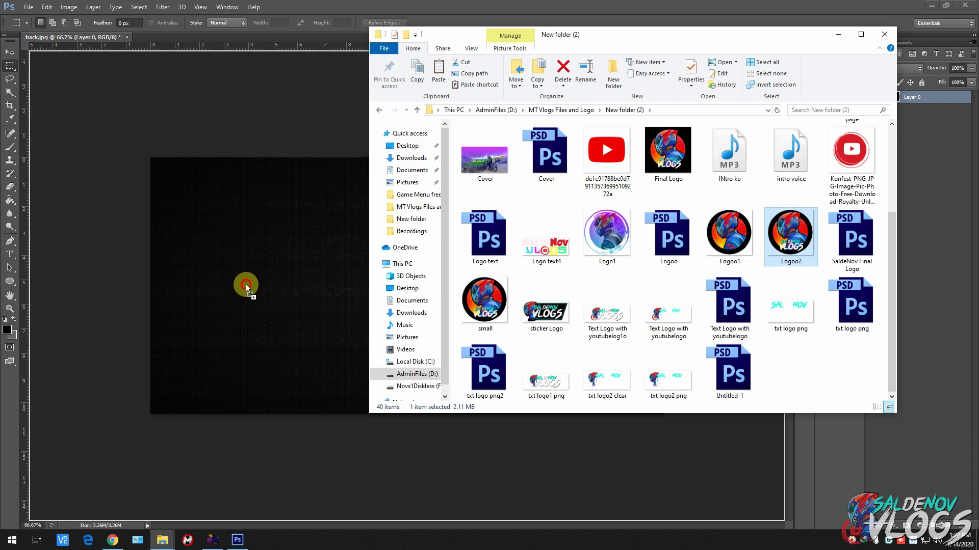
left_click(261, 274)
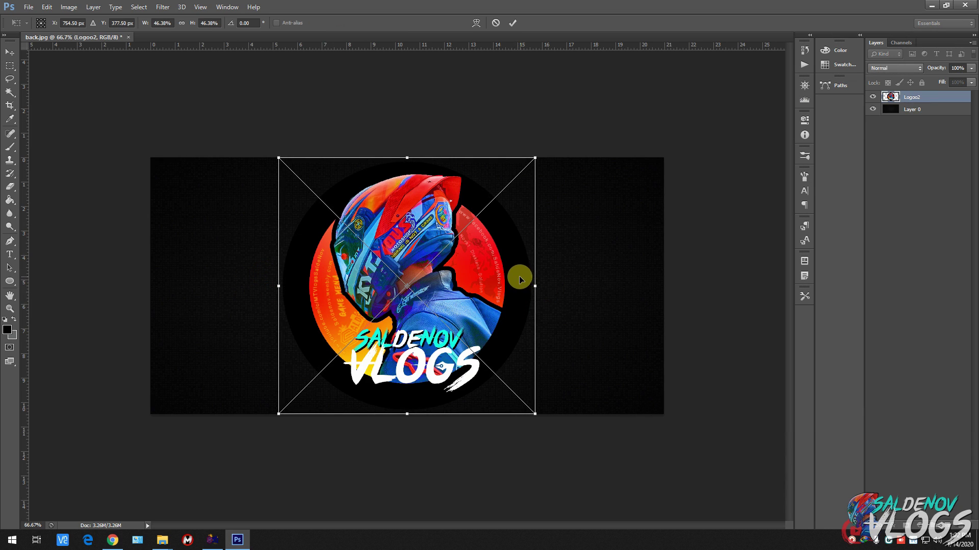
key("Return")
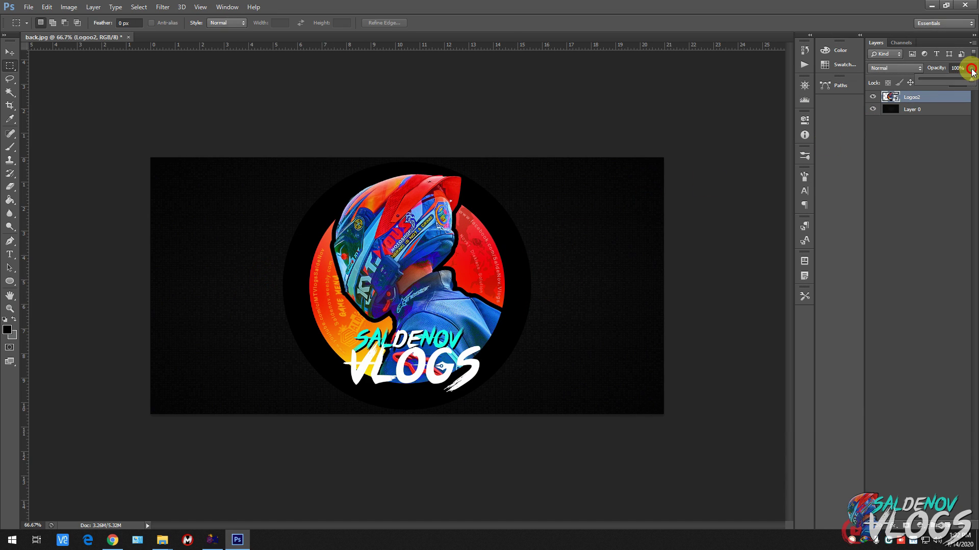
left_click_drag(928, 83, 927, 81)
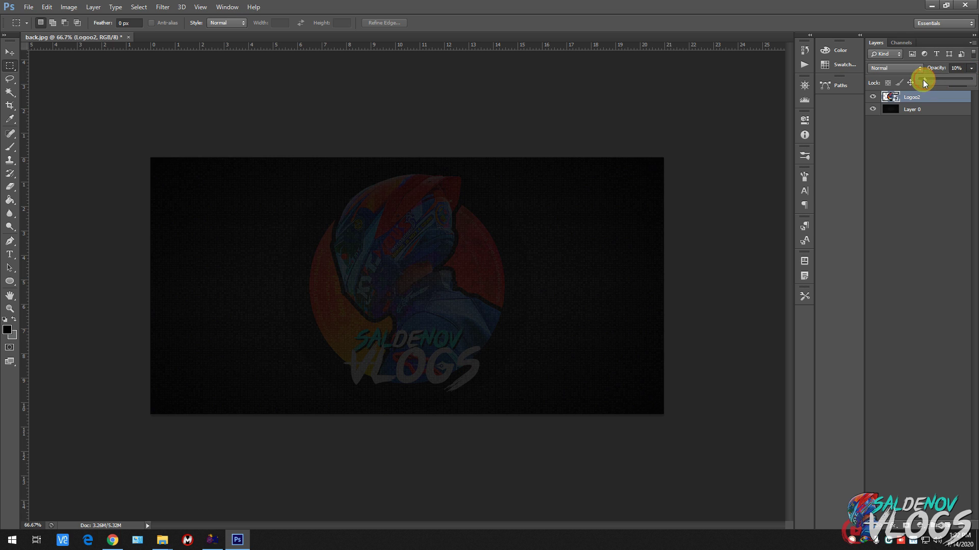
Step: Start saving the design under a file name in the Game Menu free folder, with JPEG as the format
left_click(28, 6)
left_click(48, 132)
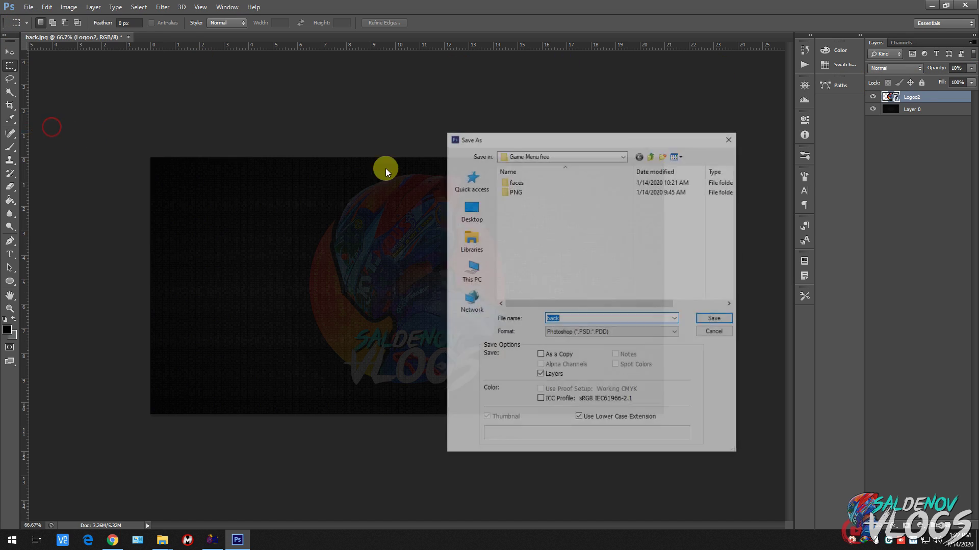
left_click(583, 332)
left_click(596, 400)
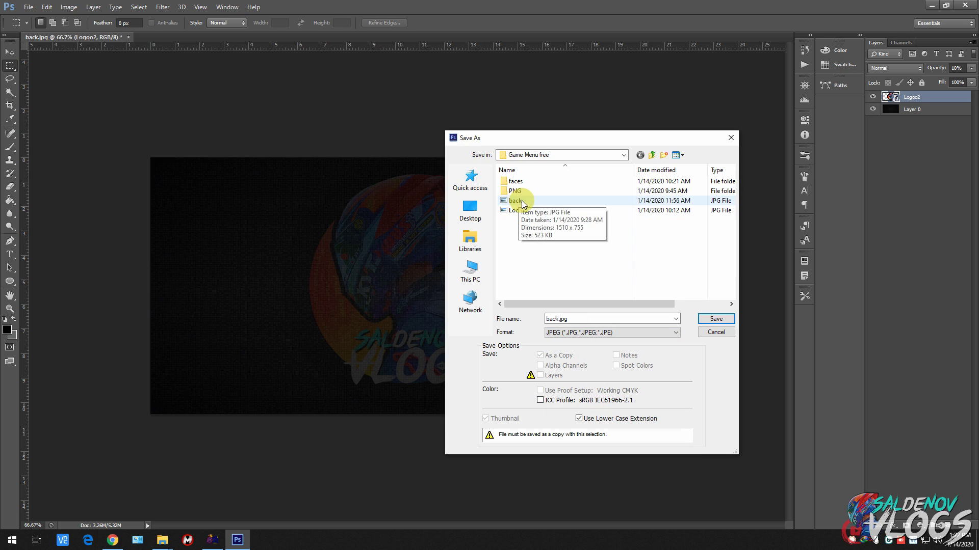
Step: Duplicate the existing back JPG inside the Game Menu free folder as a backup
left_click(525, 201)
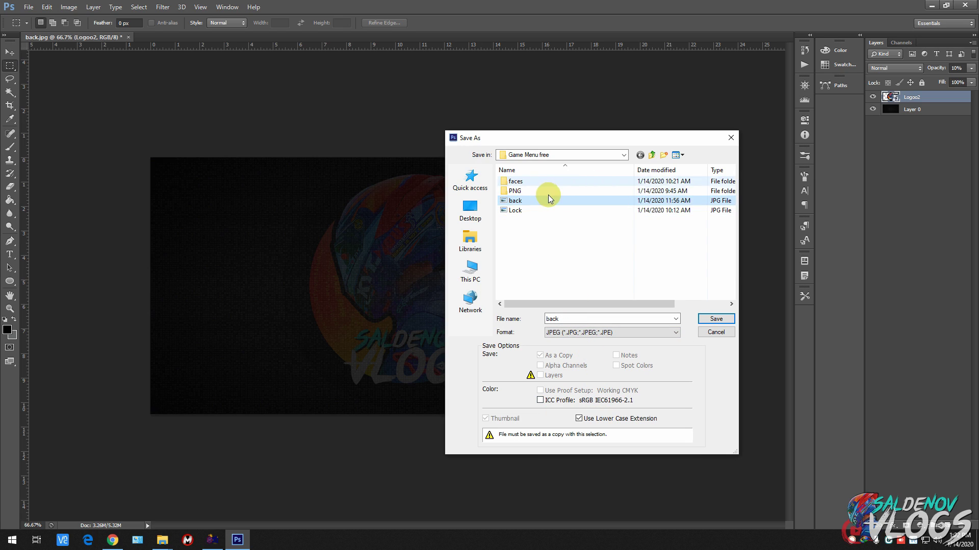
right_click(515, 200)
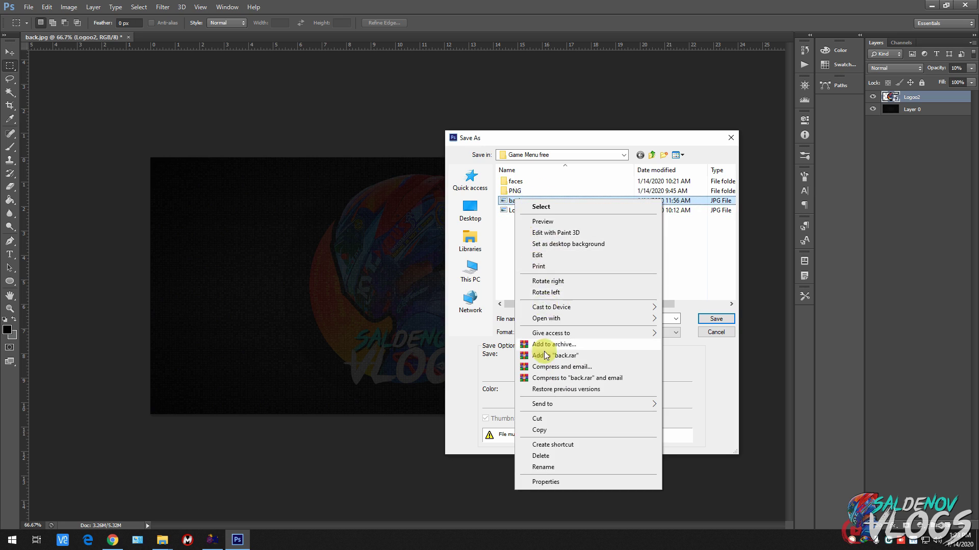
left_click(540, 428)
right_click(544, 224)
left_click(582, 299)
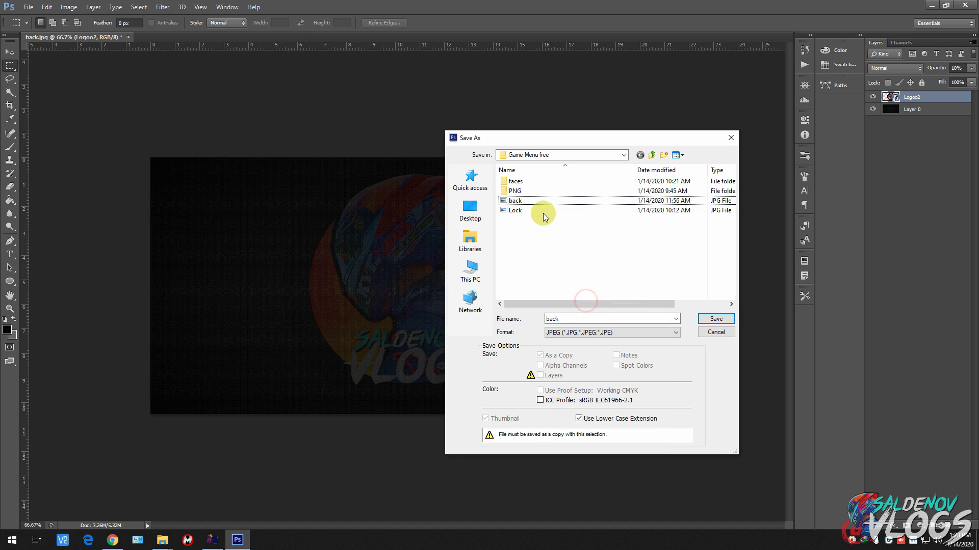
Step: Save the design over the original back JPG and accept the JPEG options
left_click(523, 210)
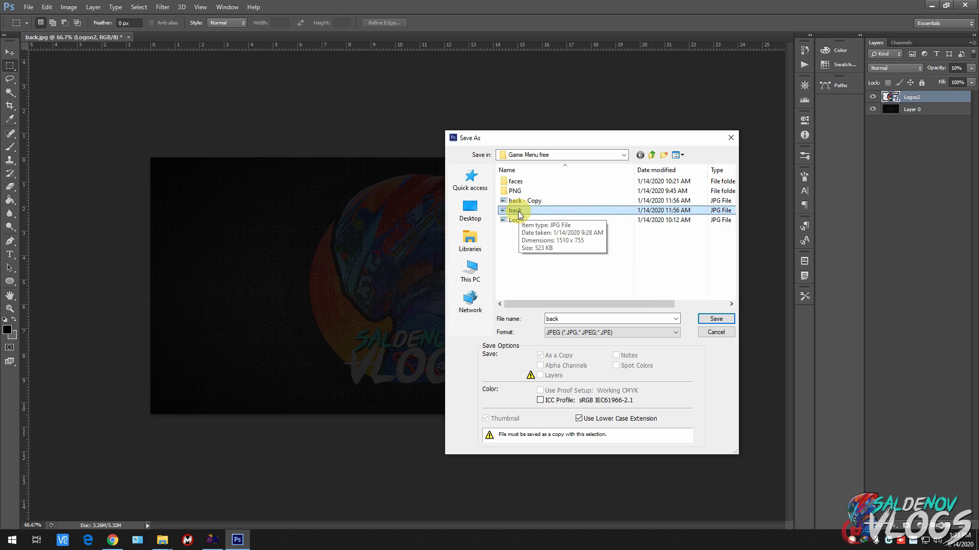
left_click(714, 319)
left_click(480, 200)
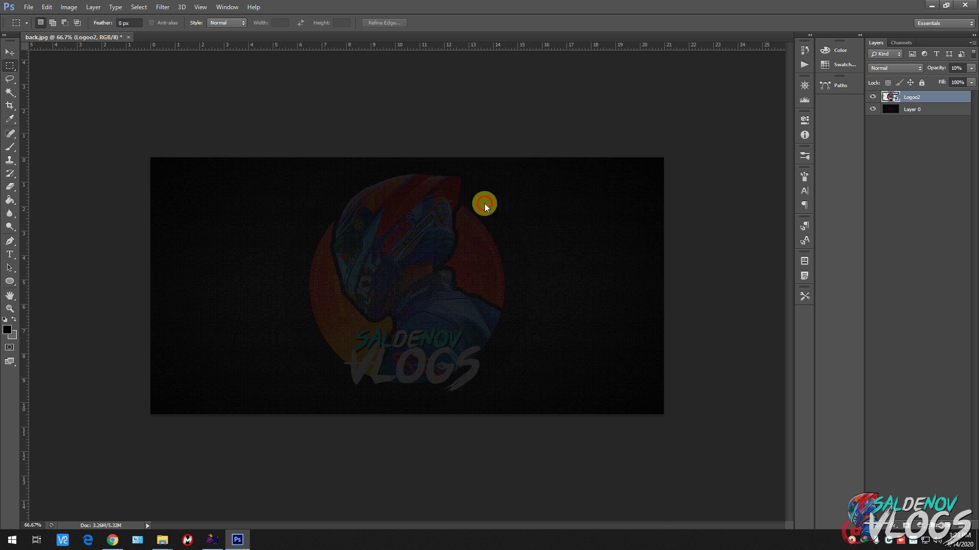
key("Return")
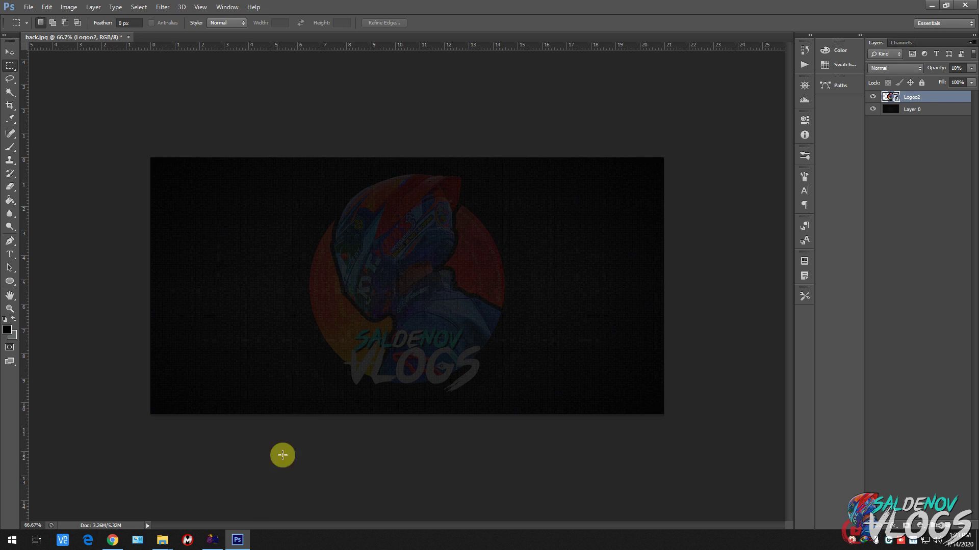
Step: Open Game Menu to check its new background, then refresh the desktop
left_click(190, 540)
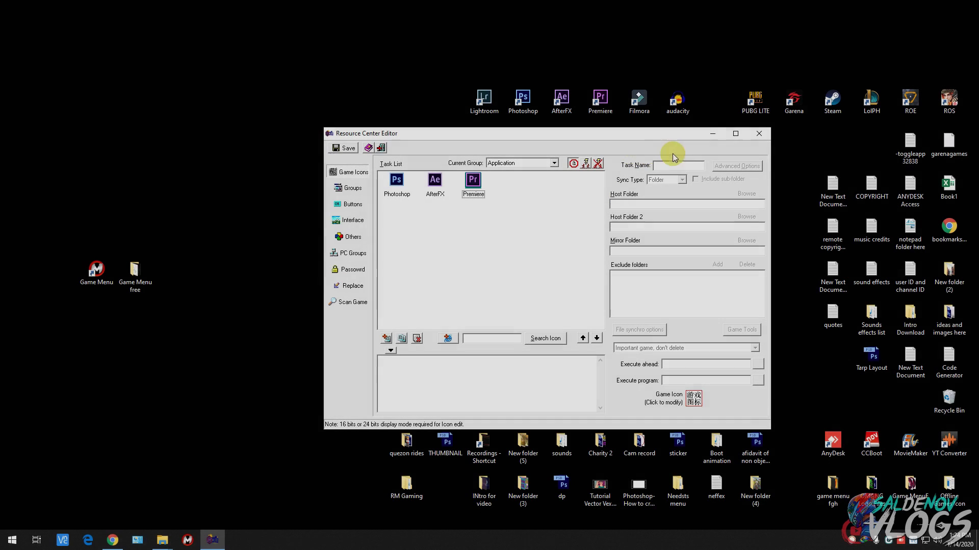
left_click(335, 72)
right_click(335, 71)
left_click(372, 100)
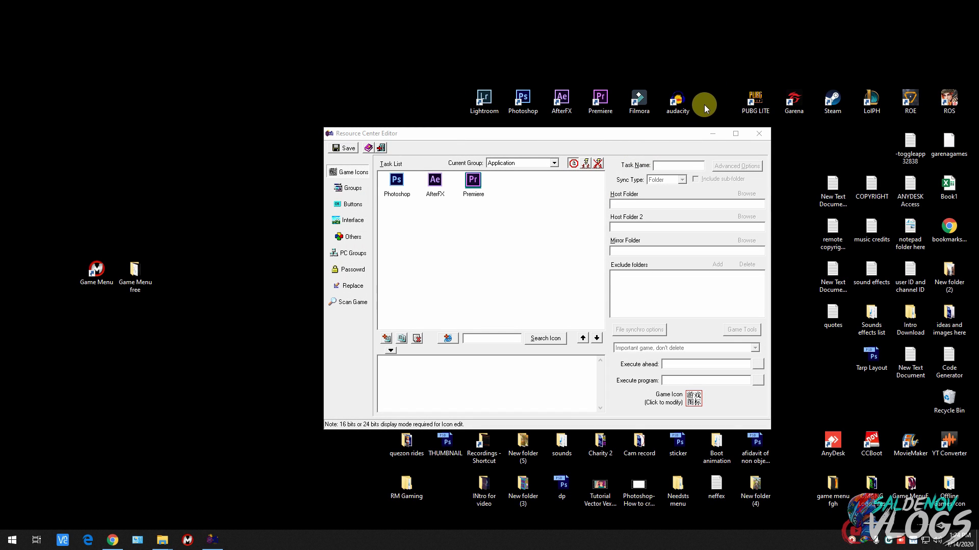
Step: Open the Steam shortcut's file location and go to the steamapps\common folder, selecting all its game folders
right_click(833, 101)
left_click(858, 117)
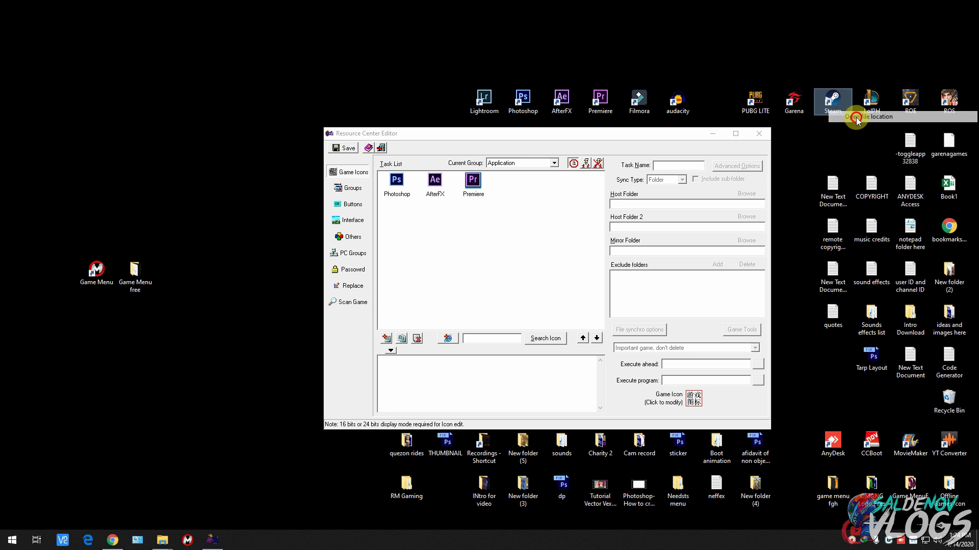
scroll(336, 255, "up", 5)
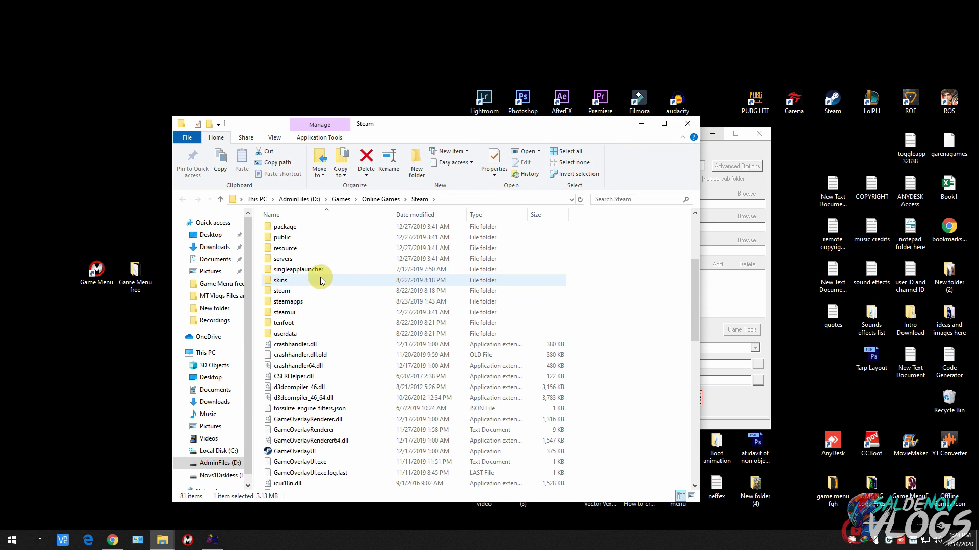
scroll(322, 279, "up", 3)
double_click(300, 396)
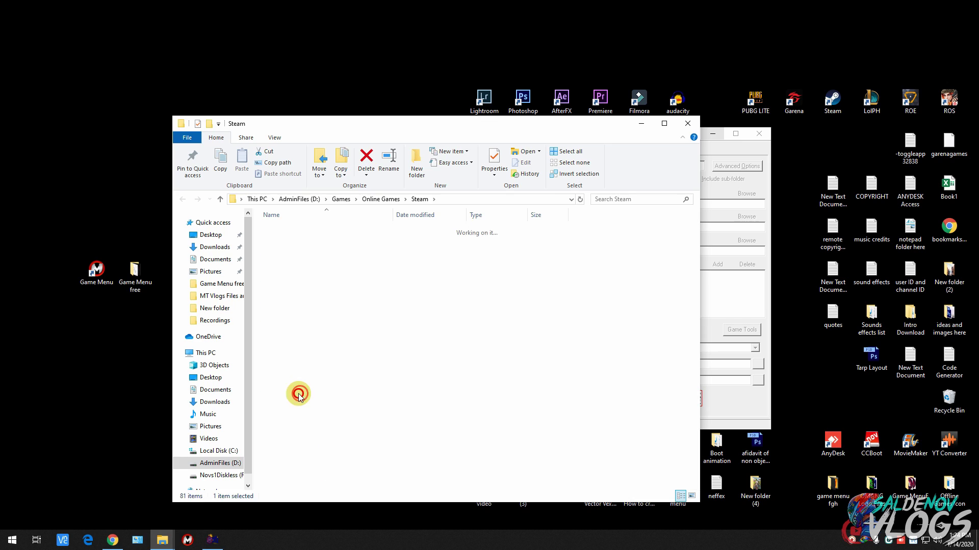
double_click(306, 229)
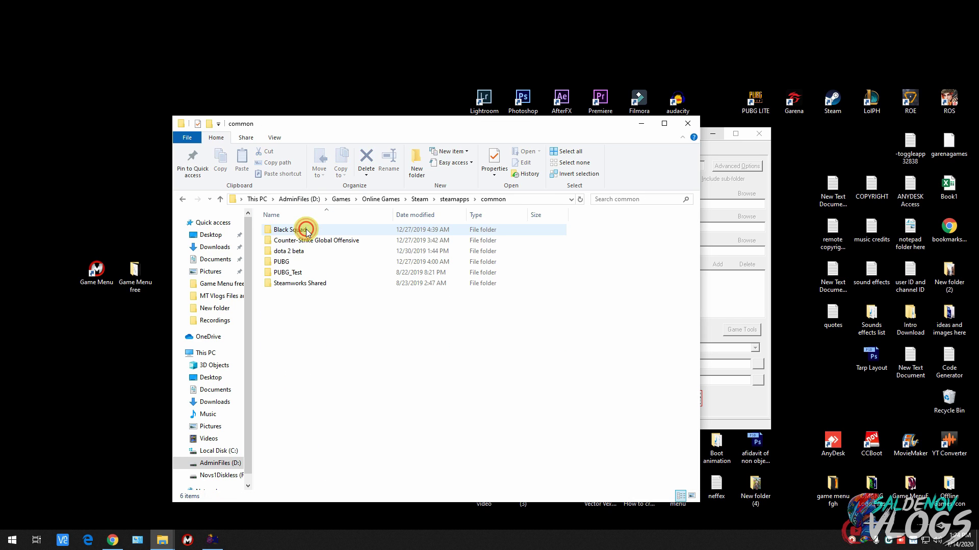
left_click_drag(393, 341, 262, 201)
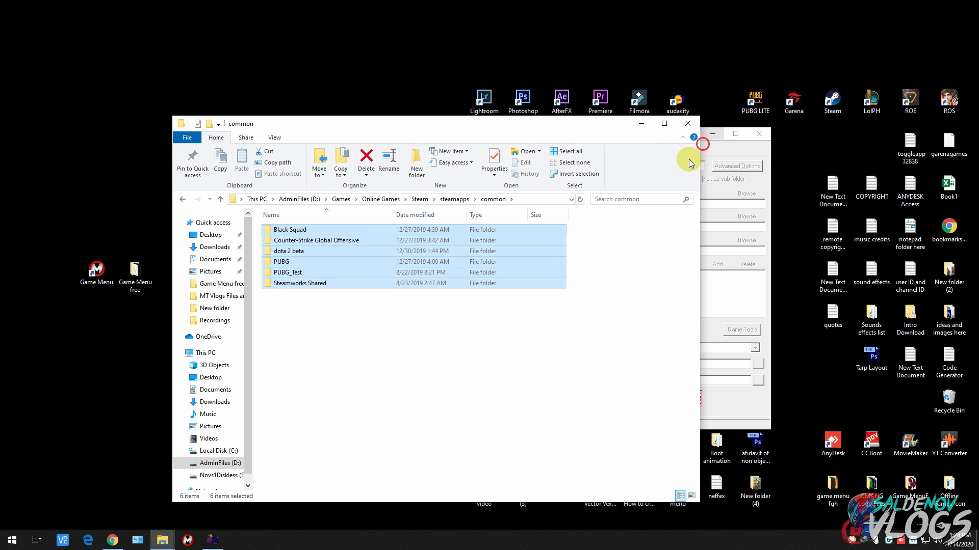
Step: Create a desktop shortcut for BlackSquadGame from the win64 folder inside Black Squad's binaries folder
left_click(294, 233)
double_click(294, 234)
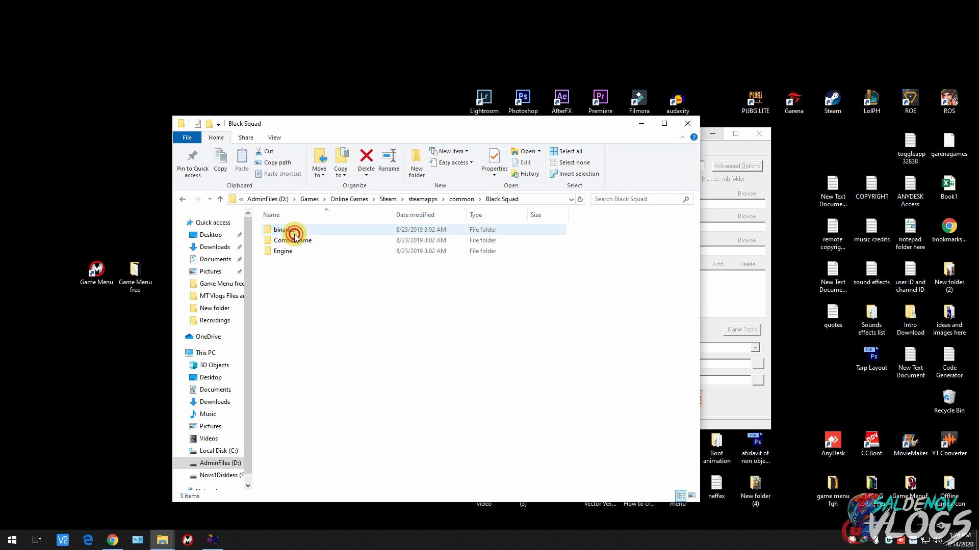
double_click(283, 230)
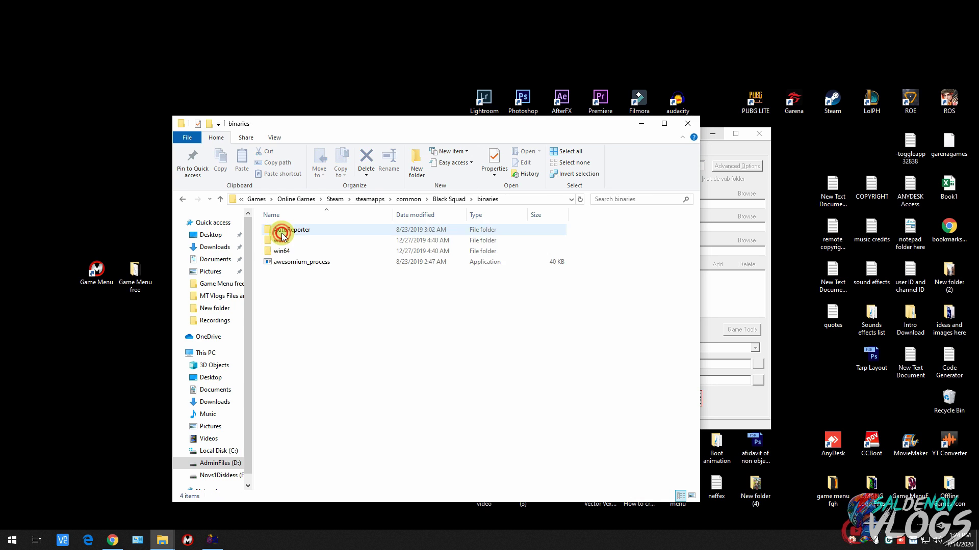
double_click(282, 251)
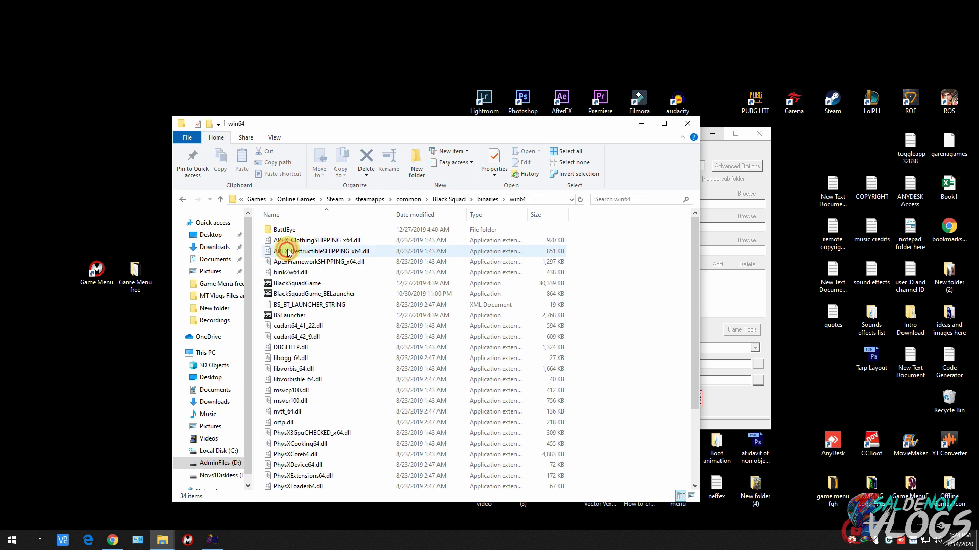
scroll(437, 321, "down", 4)
scroll(437, 322, "up", 3)
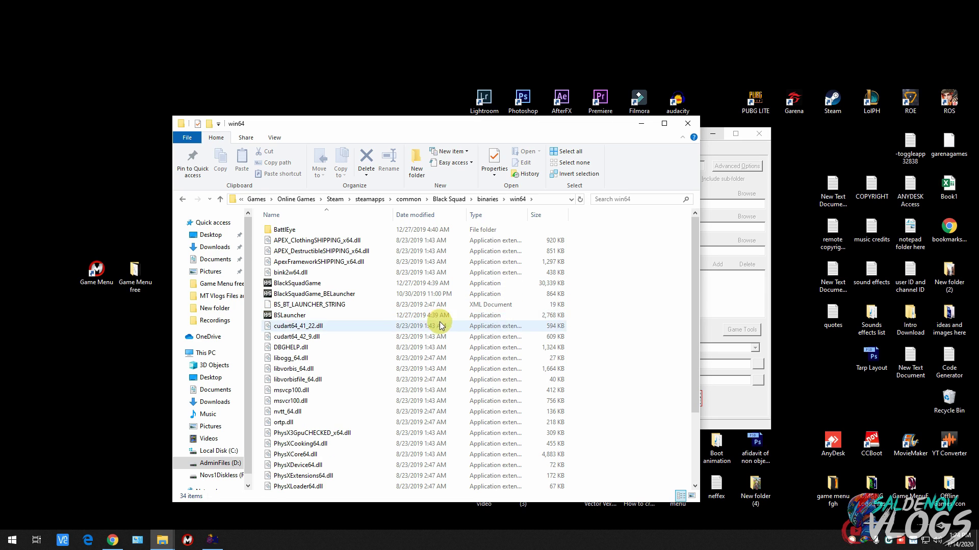
right_click(286, 285)
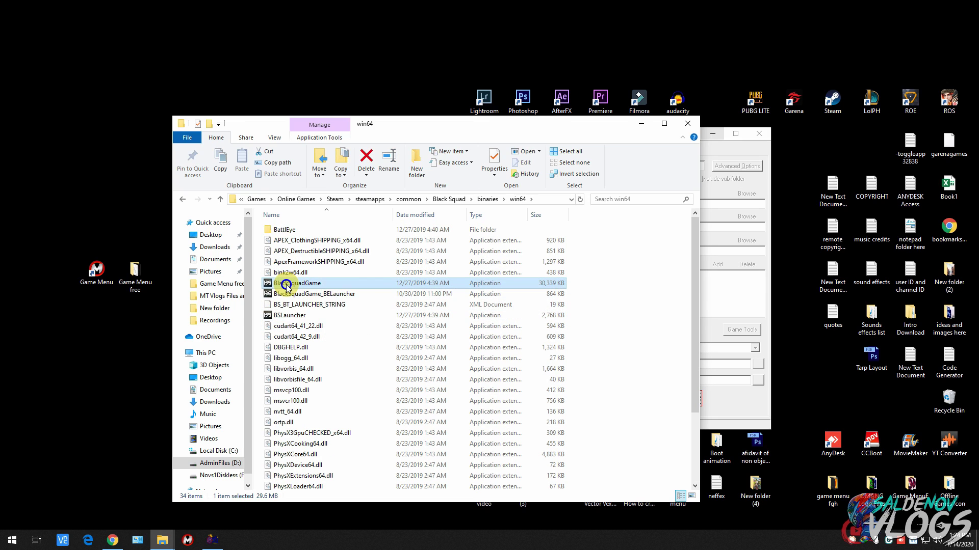
mouse_move(437, 419)
left_click(493, 438)
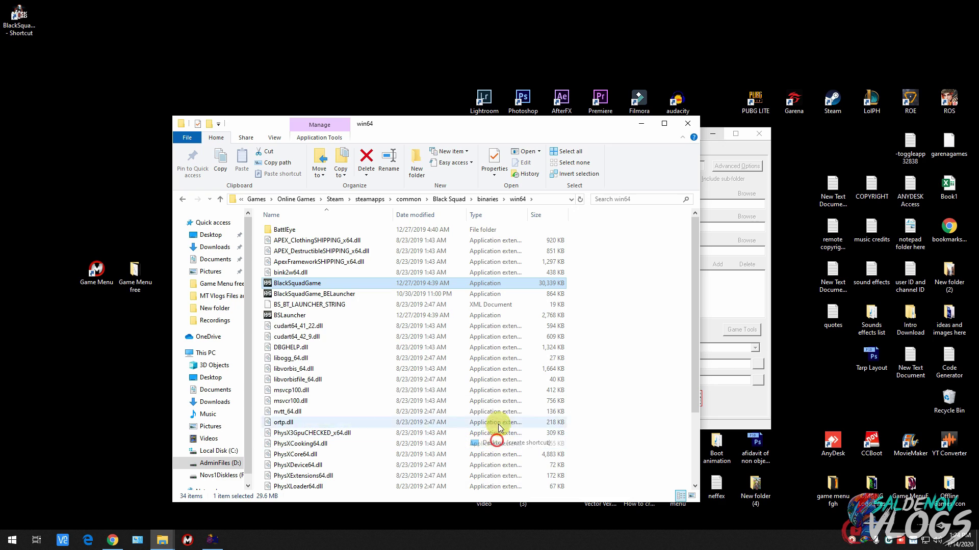
Step: Create a desktop shortcut for the dota2 application in dota 2 beta\game\bin\win64, and close the folder window
left_click(406, 199)
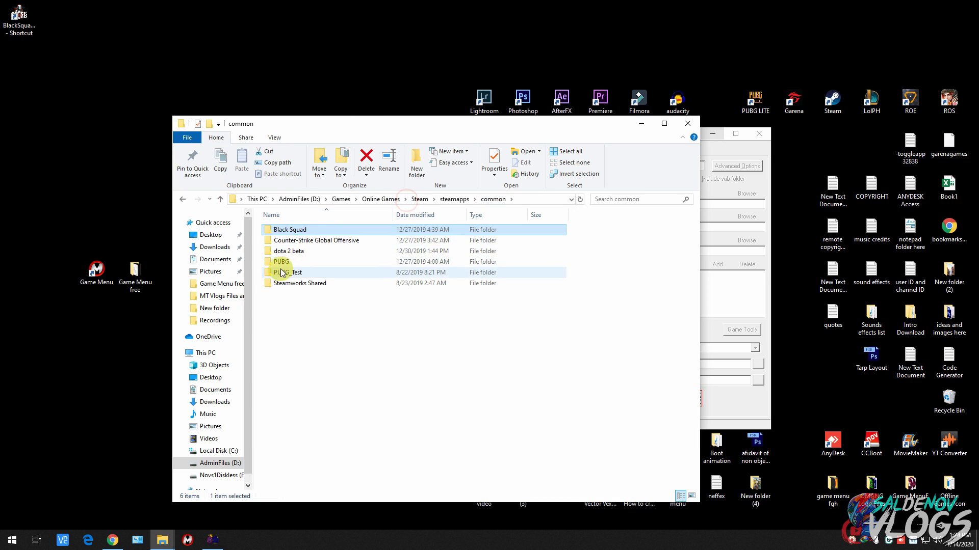
double_click(294, 246)
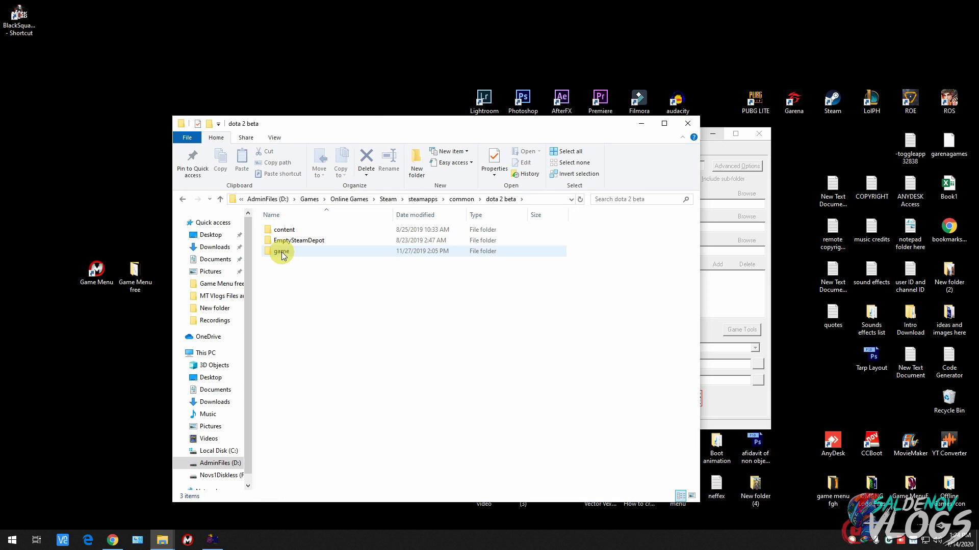
double_click(282, 251)
left_click(284, 232)
double_click(284, 232)
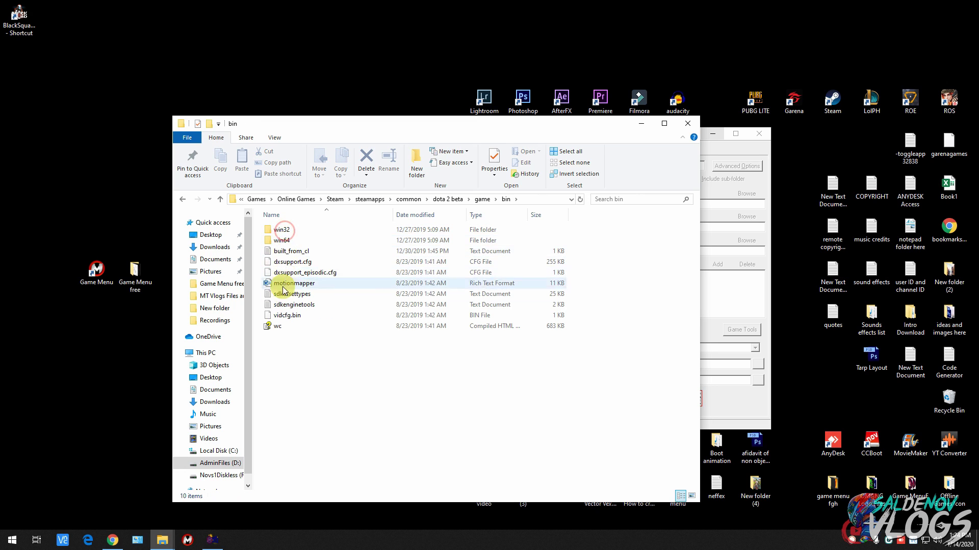
double_click(283, 243)
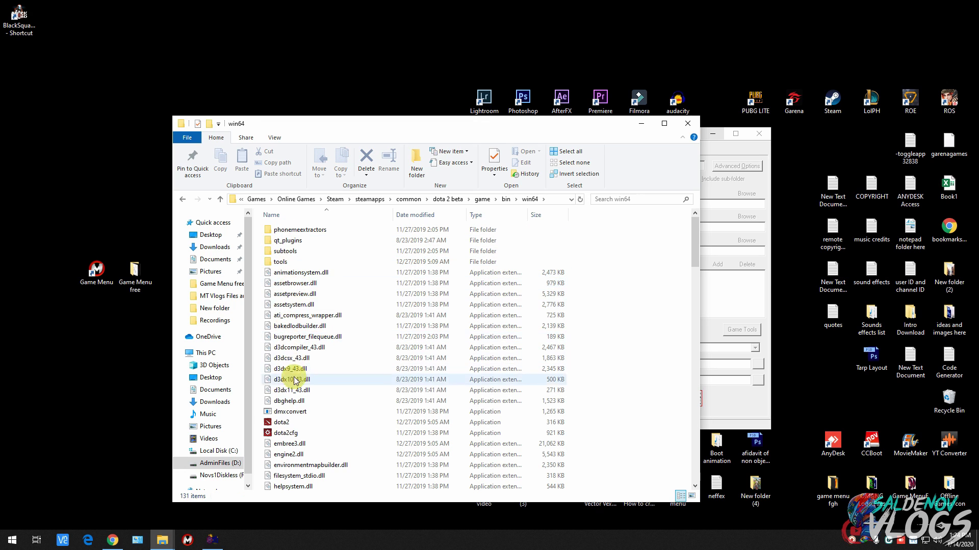
left_click(280, 422)
right_click(280, 422)
mouse_move(417, 340)
left_click(458, 357)
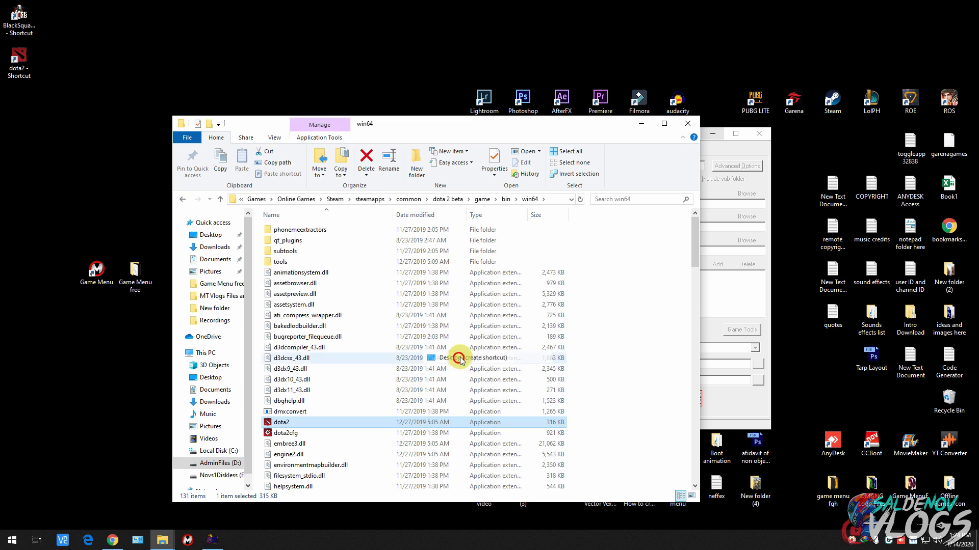
left_click(687, 125)
Step: Rename the new Dota 2 desktop shortcut to dota2
right_click(19, 62)
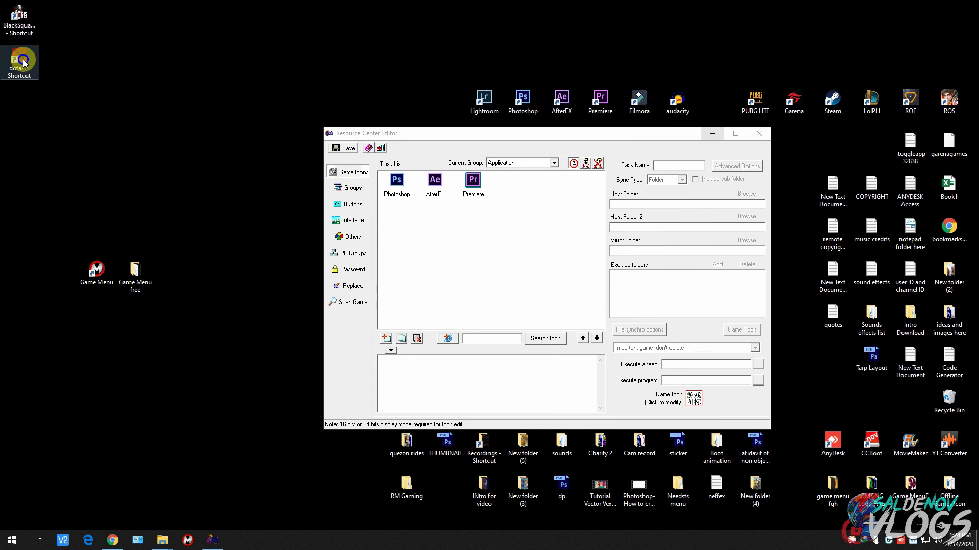
left_click(40, 263)
type("dota2")
left_click(51, 120)
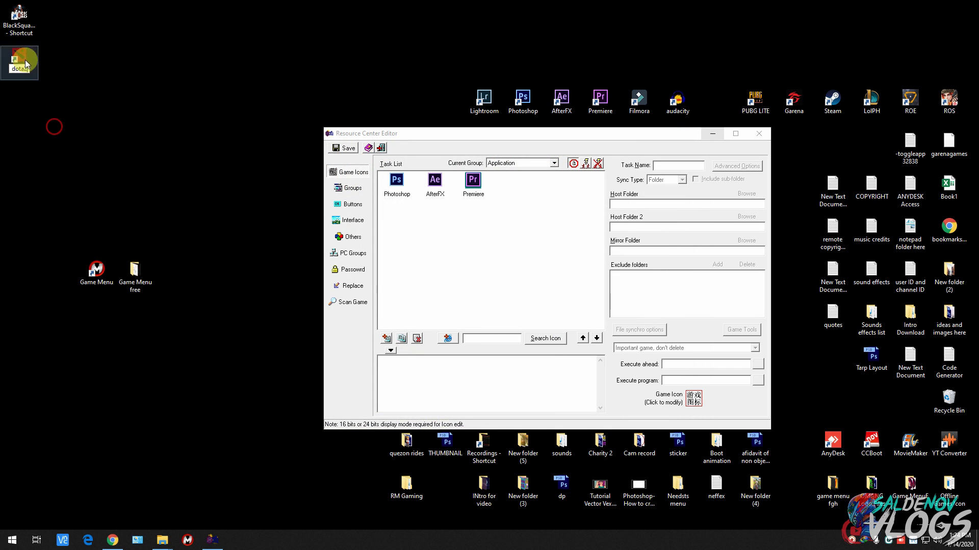
left_click(132, 24)
Step: Rename the BlackSquadGame desktop shortcut to BlackSquad
right_click(39, 19)
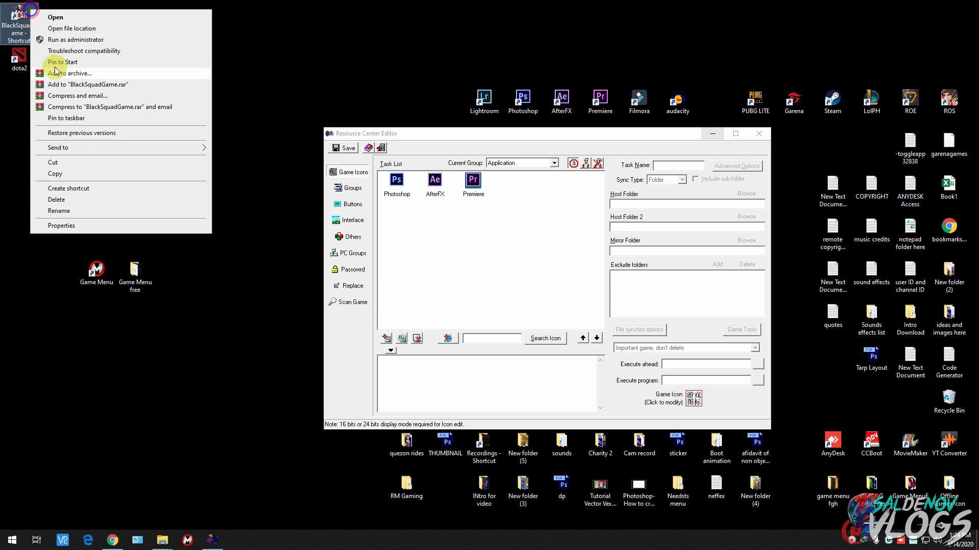
left_click(75, 213)
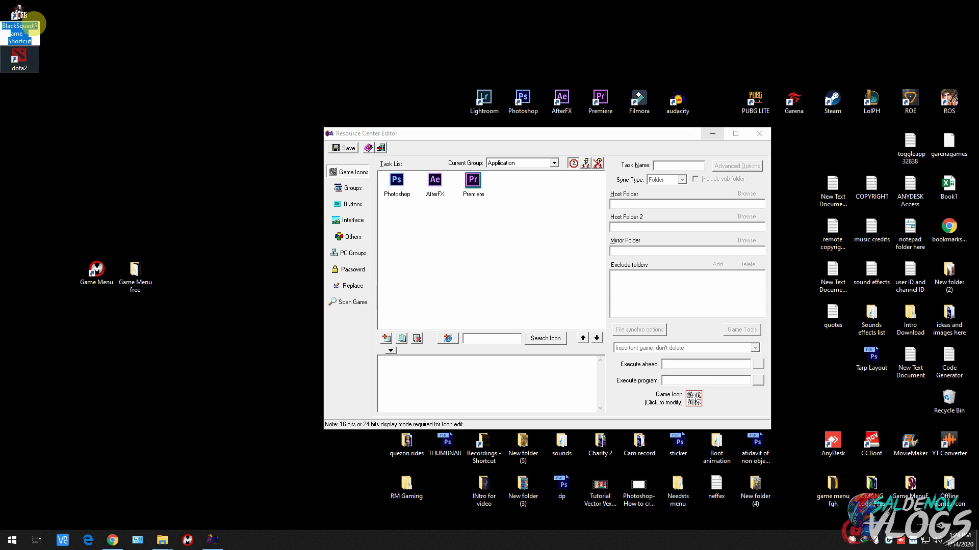
type("BlackSquad")
left_click(67, 99)
left_click(92, 54)
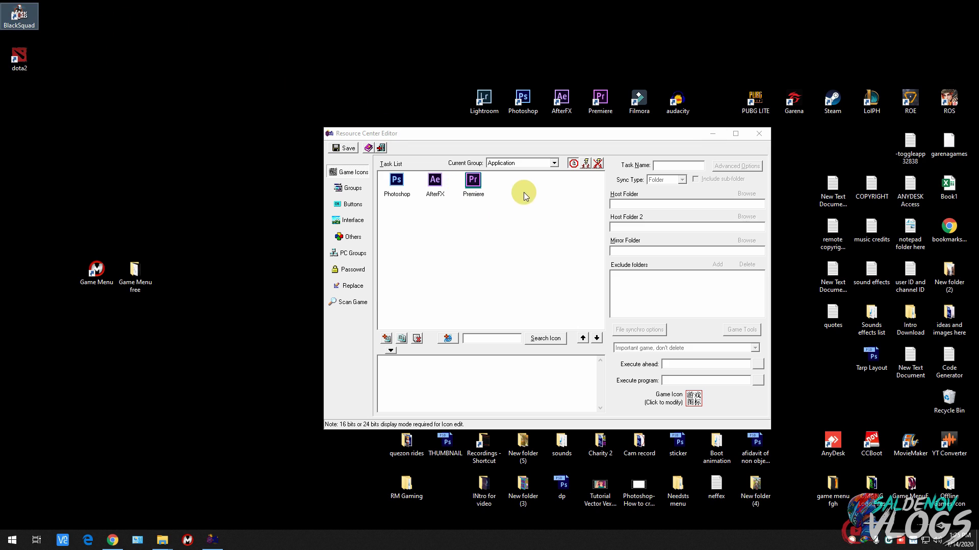
Step: Add the BlackSquad and dota2 desktop shortcuts to the Online Games group in Resource Center Editor and save
left_click(531, 162)
scroll(553, 194, "up", 2)
left_click(498, 172)
left_click_drag(600, 210, 599, 319)
left_click_drag(22, 99, 581, 240)
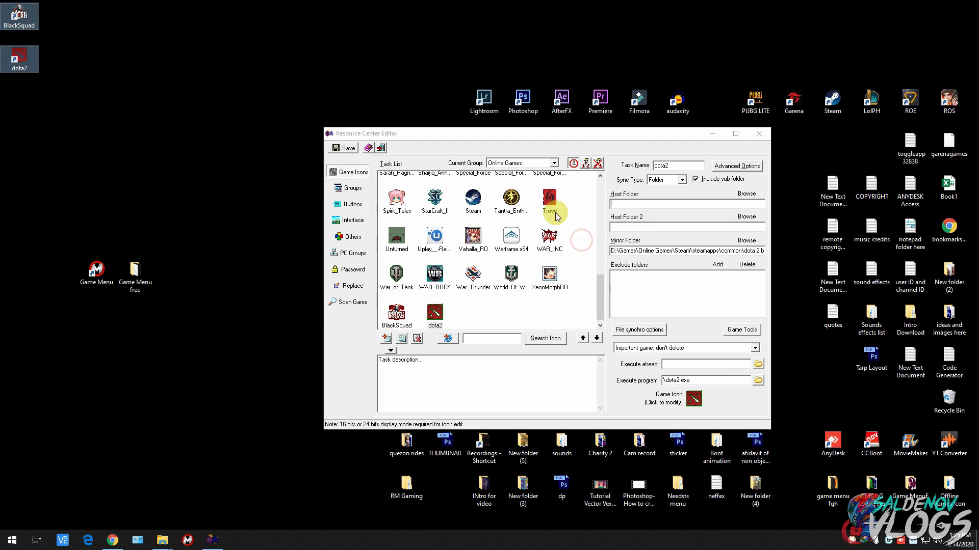
left_click(348, 147)
Step: Open Game Menu and check the BlackSquad and dota2 entries in the Online Games group
left_click(187, 540)
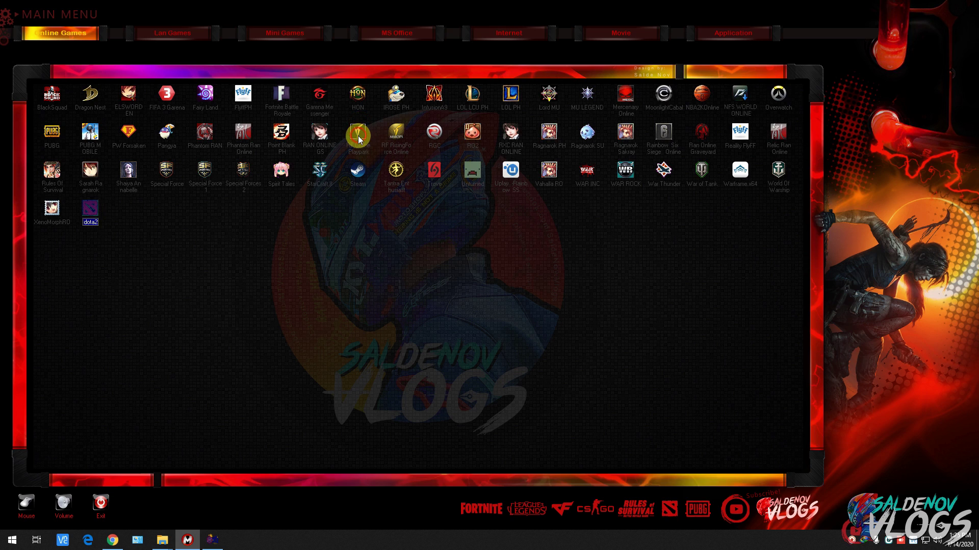
left_click(207, 258)
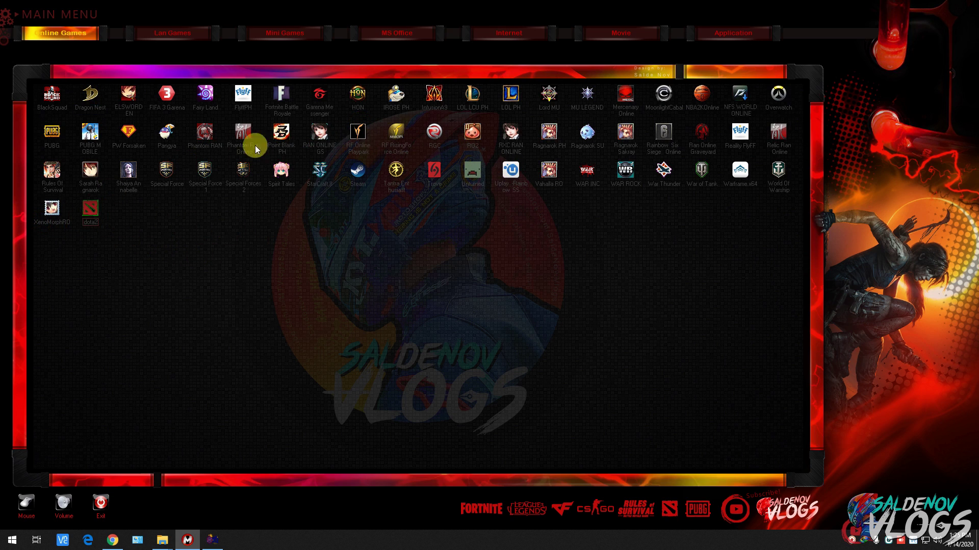
left_click(54, 102)
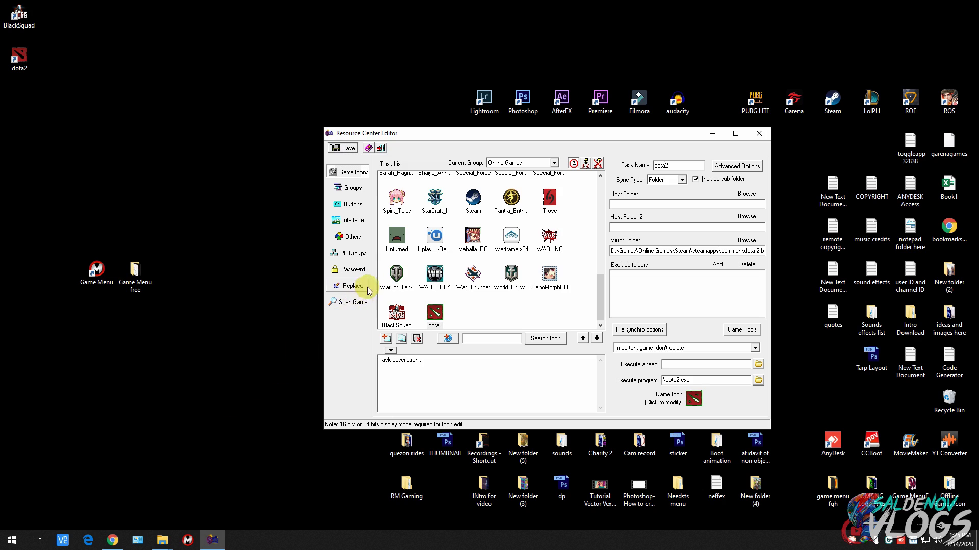
Step: Add the audacity desktop shortcut to the Application group, and move the editor window lower on the desktop
left_click(546, 164)
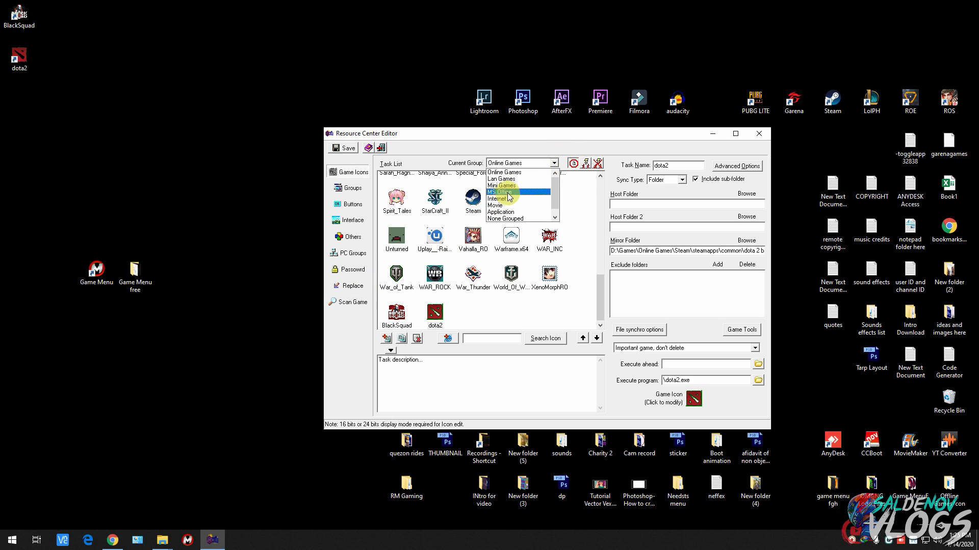
left_click(503, 212)
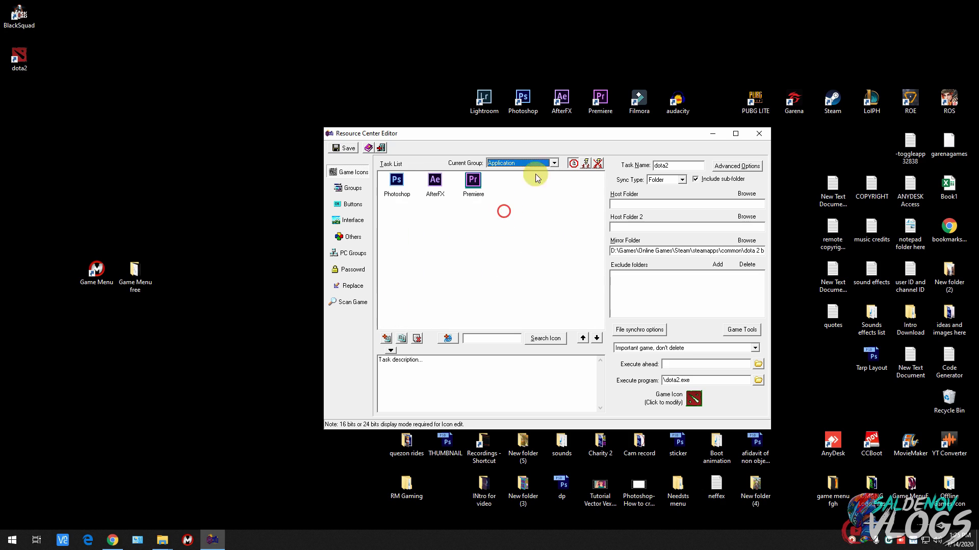
left_click(678, 102)
left_click_drag(677, 104, 509, 208)
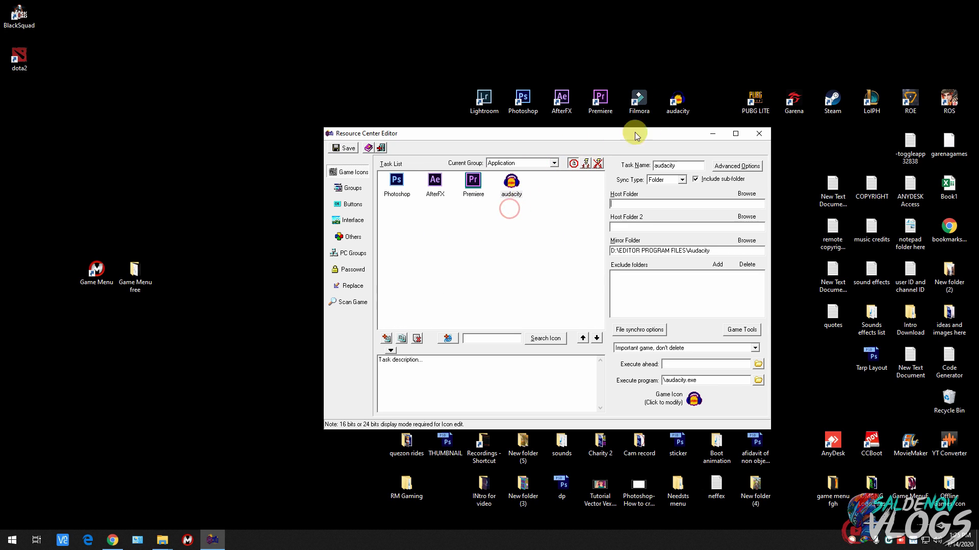
left_click_drag(592, 134, 609, 184)
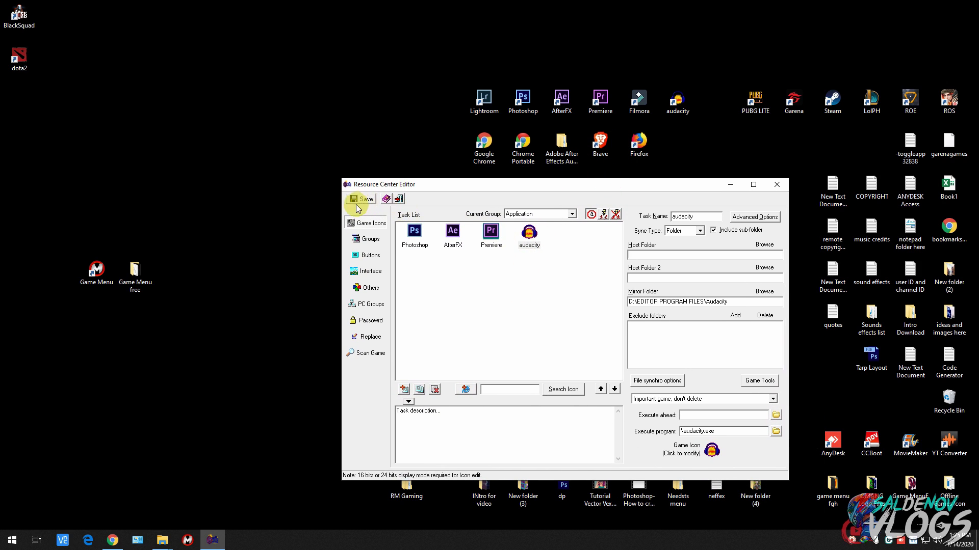
Step: Open the editor's button settings and compare them with the Mouse, Volume and Exit buttons in Game Menu
left_click(371, 255)
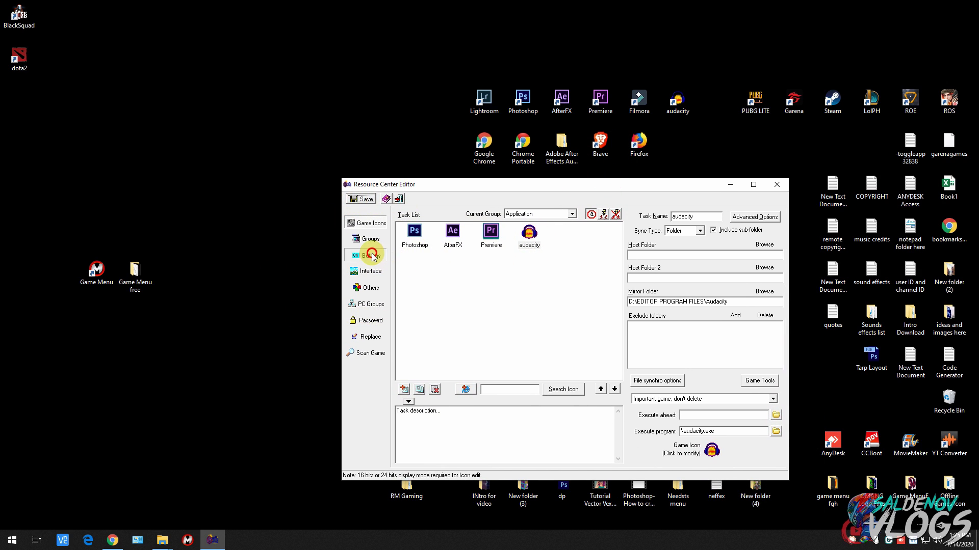
left_click(188, 540)
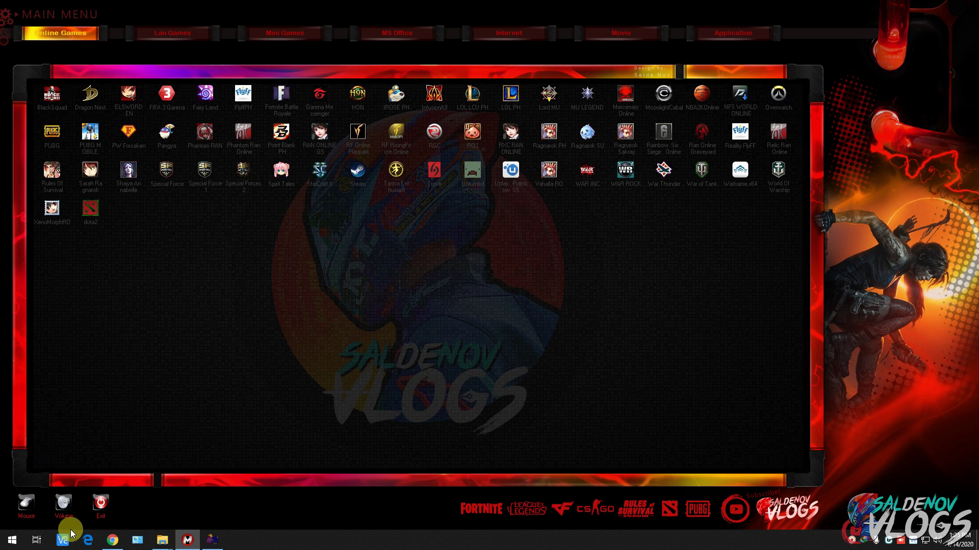
left_click(211, 542)
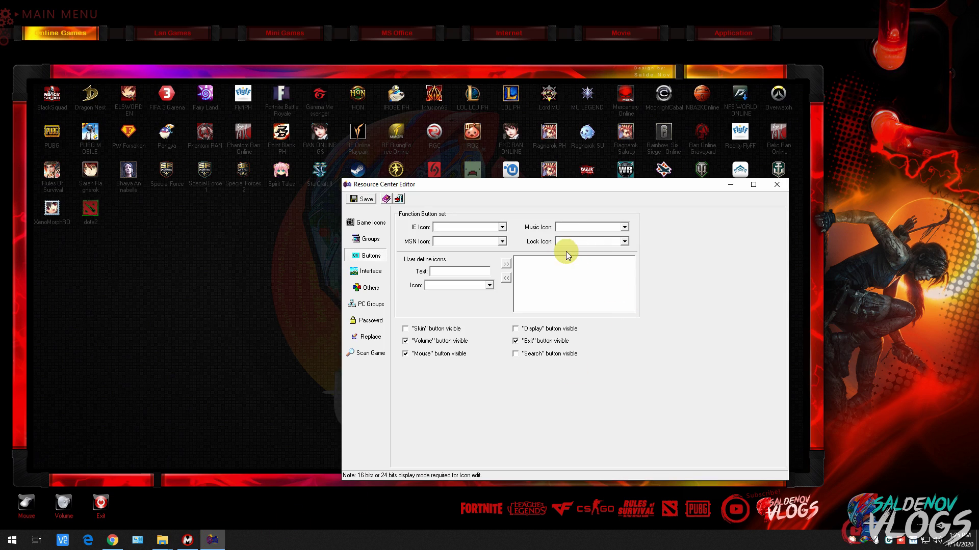
Step: Turn off the visibility of the Exit, Mouse and Volume buttons in the button settings
left_click(368, 271)
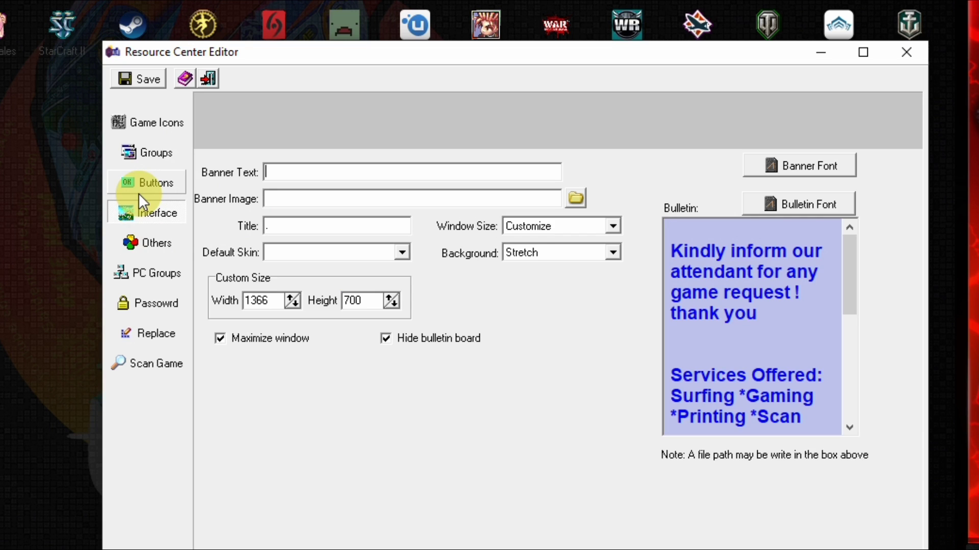
left_click(155, 185)
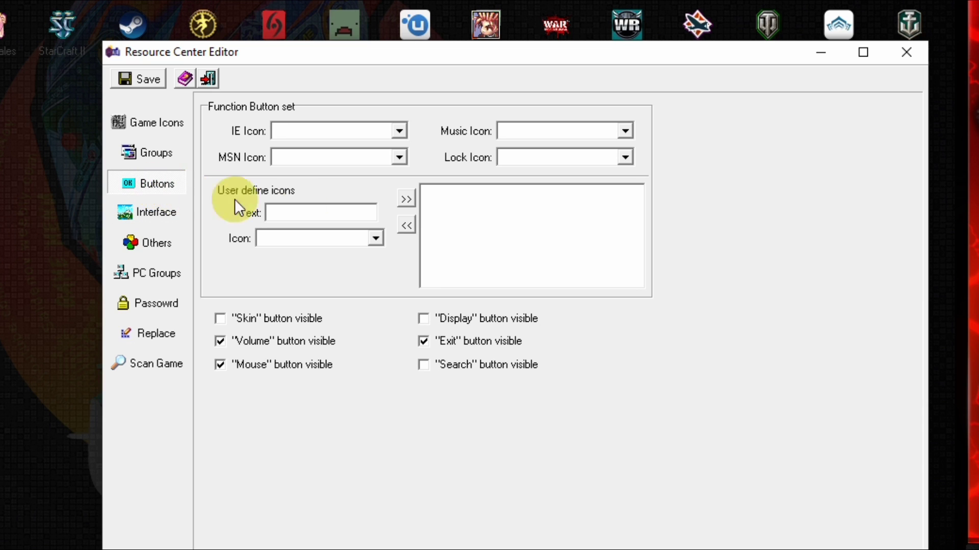
left_click(436, 344)
left_click(284, 365)
left_click(256, 337)
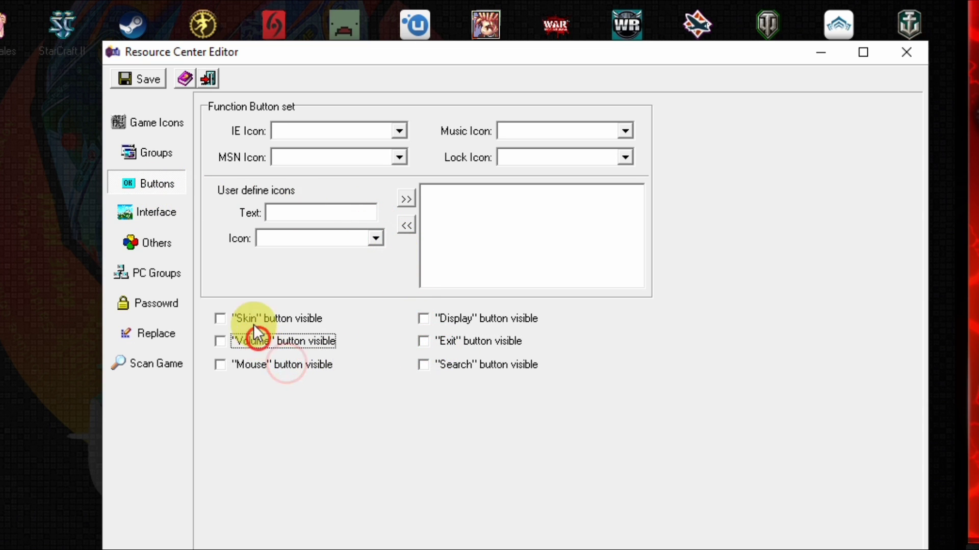
Step: Save the button settings with Exit, Mouse and Volume hidden, and check the result in Game Menu
left_click(141, 76)
left_click(186, 542)
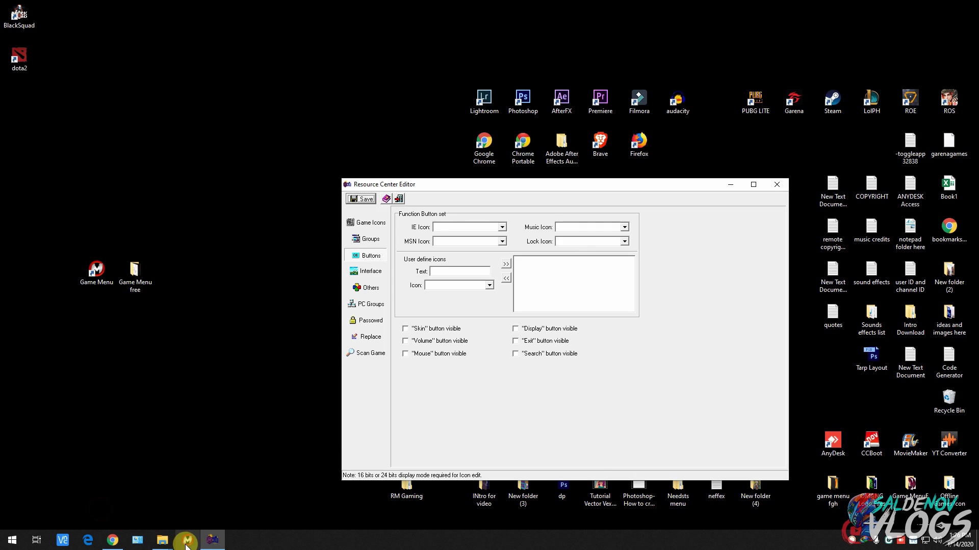
left_click(183, 543)
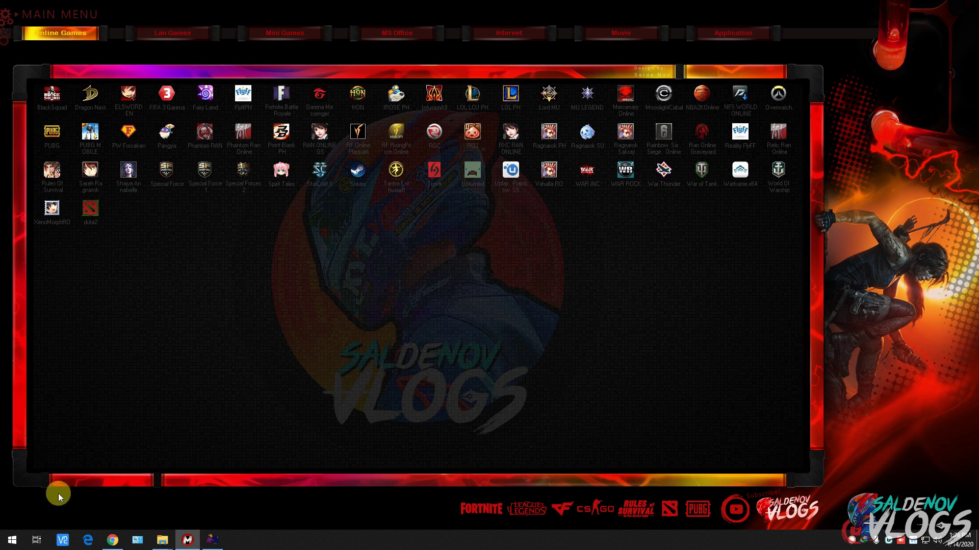
left_click(210, 542)
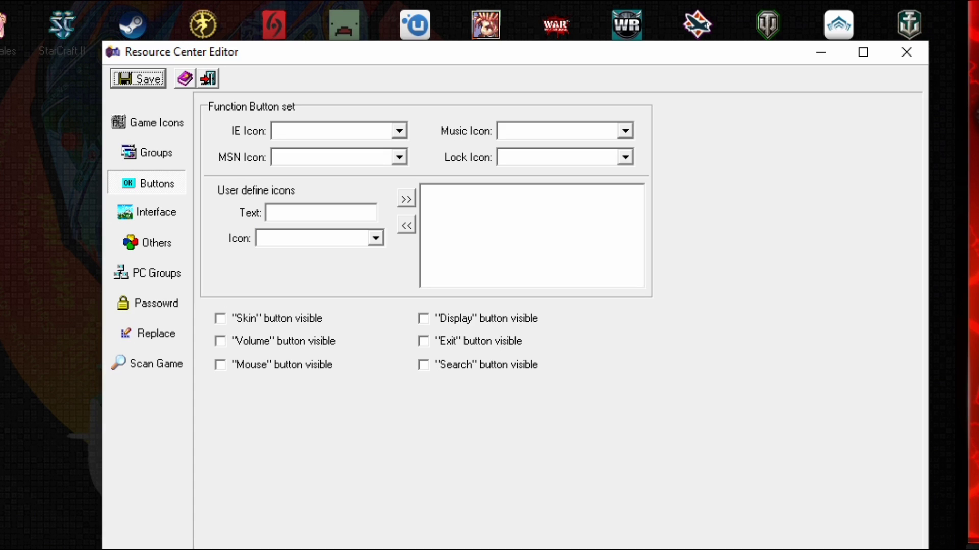
Step: Make the Mouse, Volume and Exit buttons visible in the button settings
left_click(267, 365)
left_click(277, 341)
left_click(491, 345)
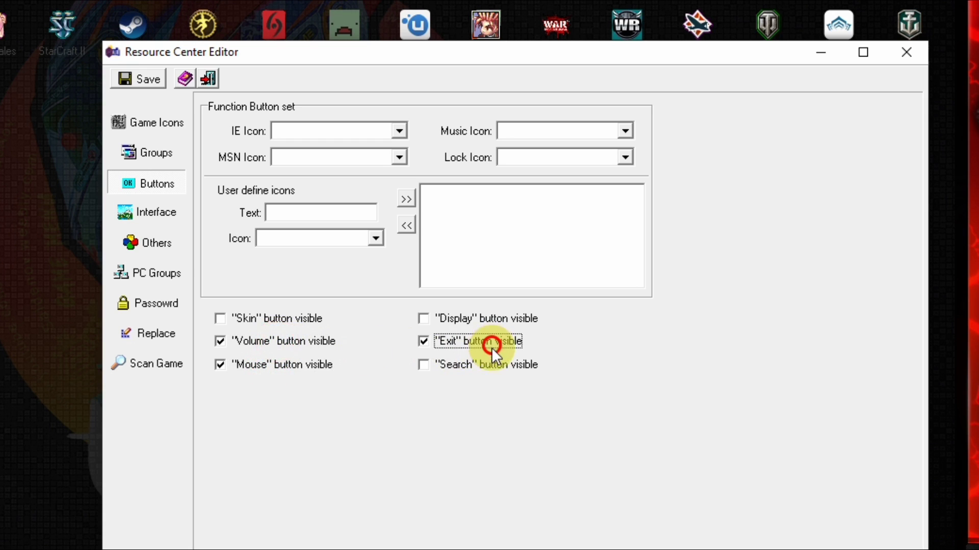
Step: Add a user-defined button labelled Google that uses the Google_Chrome icon
left_click(377, 237)
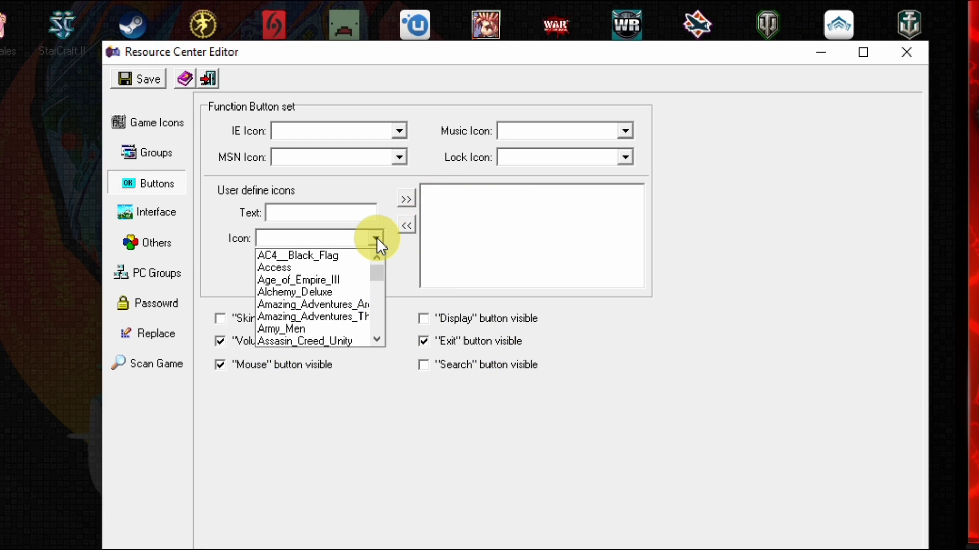
type("gog")
key("BackSpace")
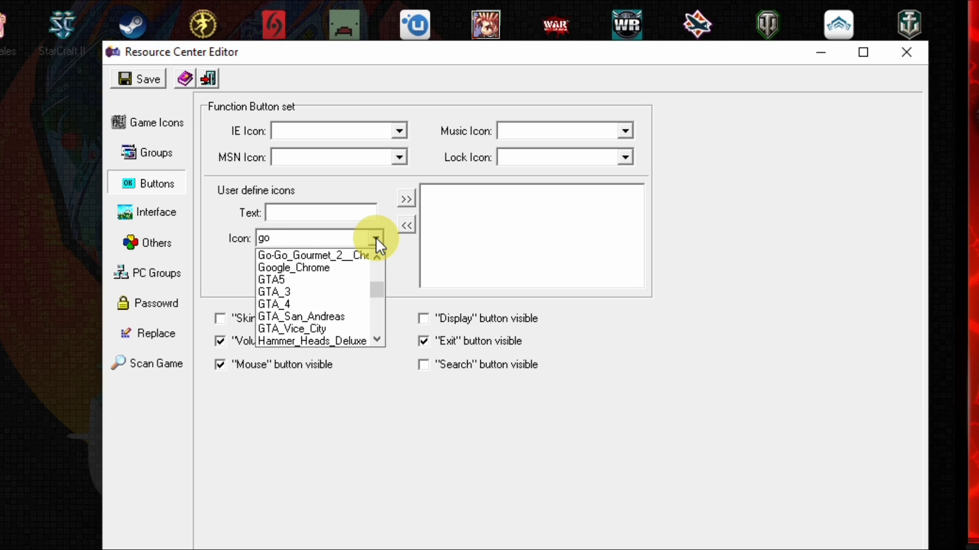
type("g")
key("BackSpace")
type("ogle")
left_click(350, 256)
left_click(300, 212)
key("Delete")
key("Delete")
key("Delete")
key("Delete")
key("Delete")
key("Delete")
key("Delete")
left_click(406, 199)
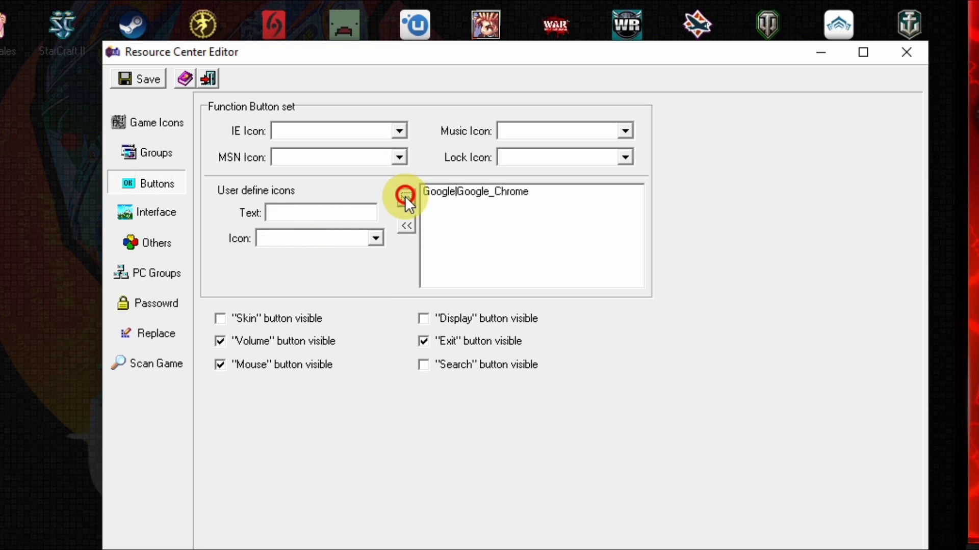
Step: Add a user-defined button labelled Steam with the Steam icon, and save the button settings
left_click(377, 235)
type("stea")
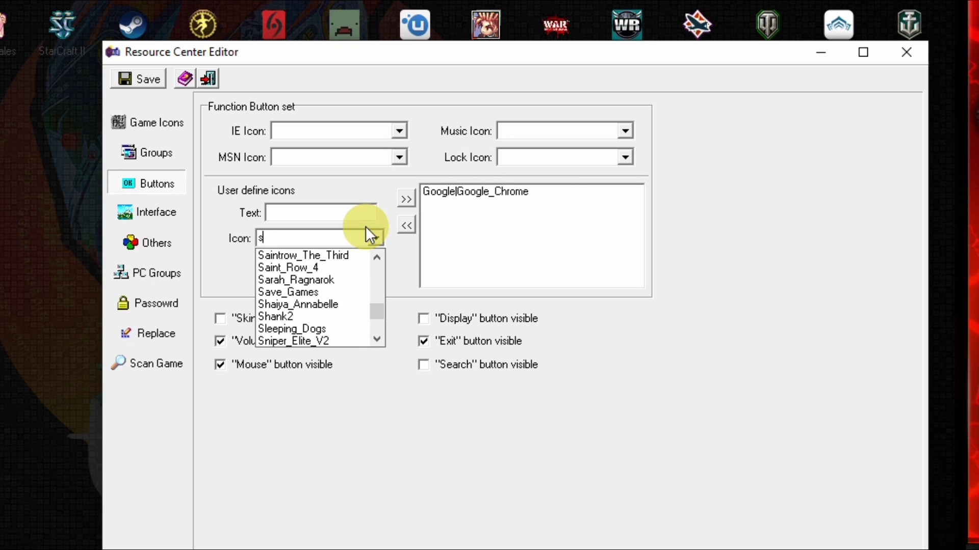
left_click(275, 255)
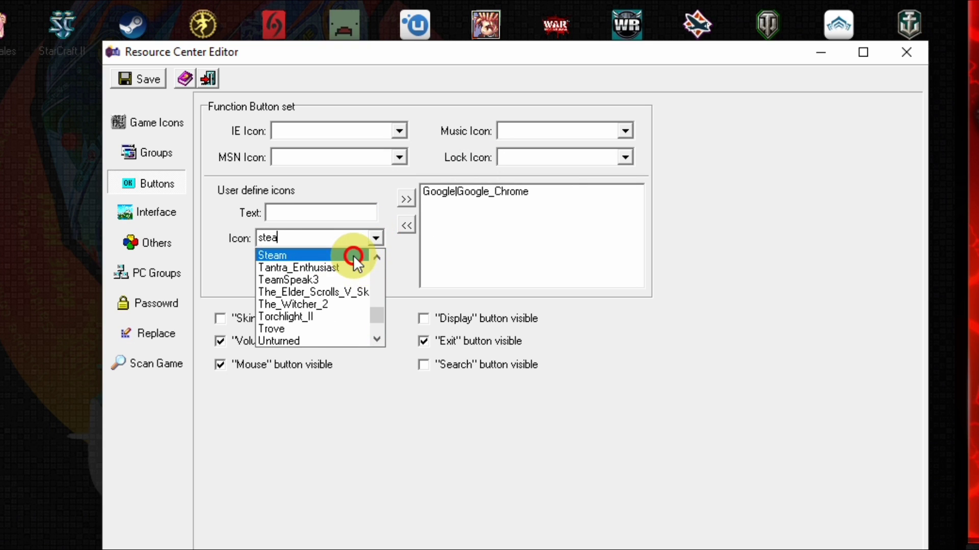
left_click(405, 199)
left_click(145, 82)
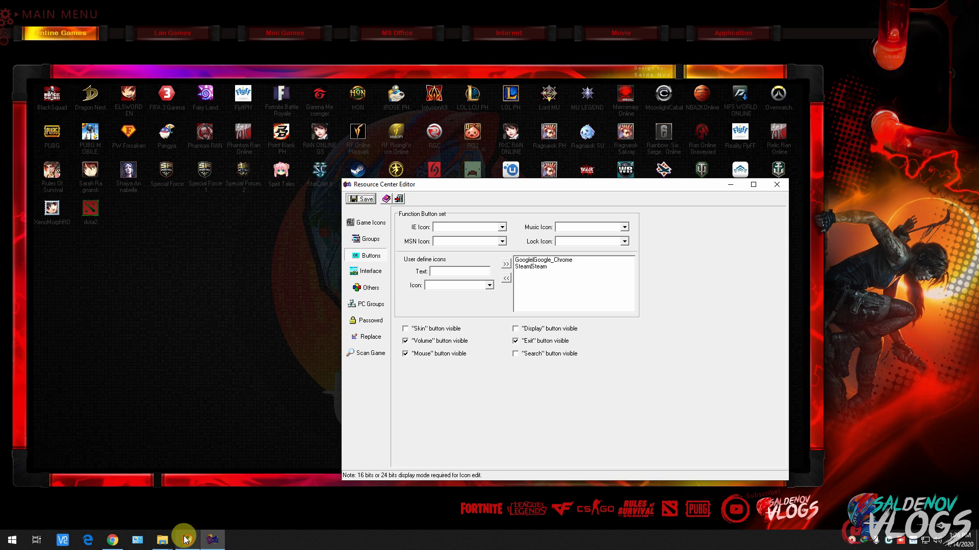
Step: Restart Game Menu, check its Mouse, Volume, Google, Steam and Exit buttons, and exit it
right_click(186, 541)
left_click(165, 522)
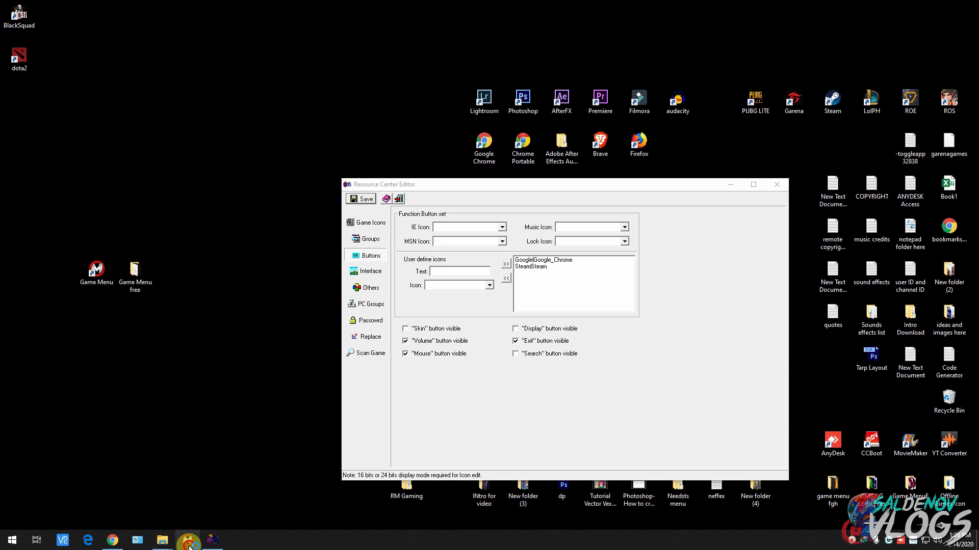
left_click(188, 541)
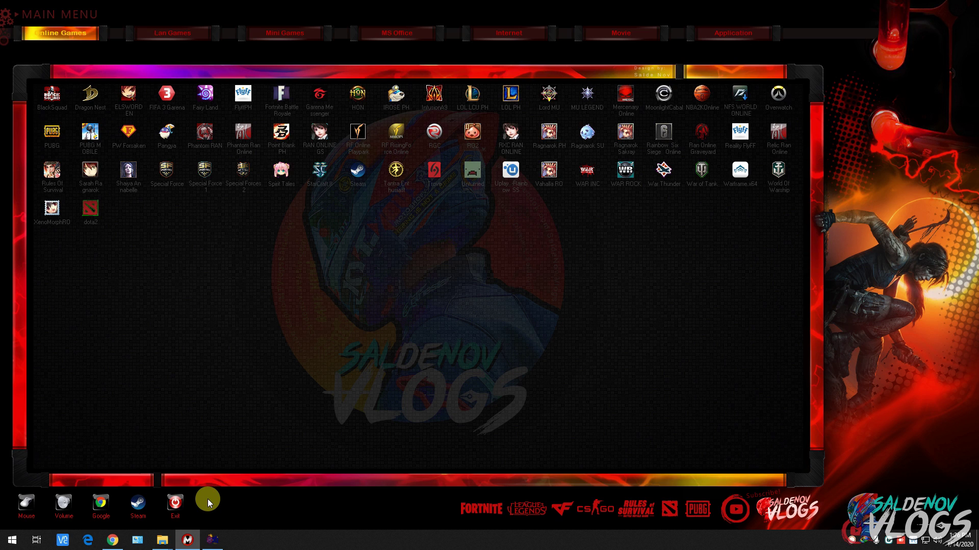
left_click(176, 503)
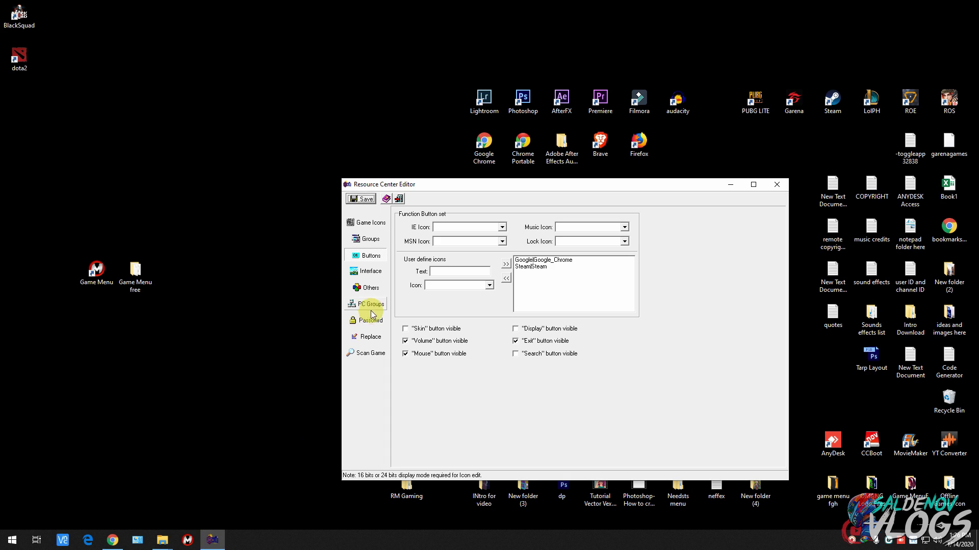
Step: Delete the Application, Movie and Internet groups in the group settings and save
left_click(368, 239)
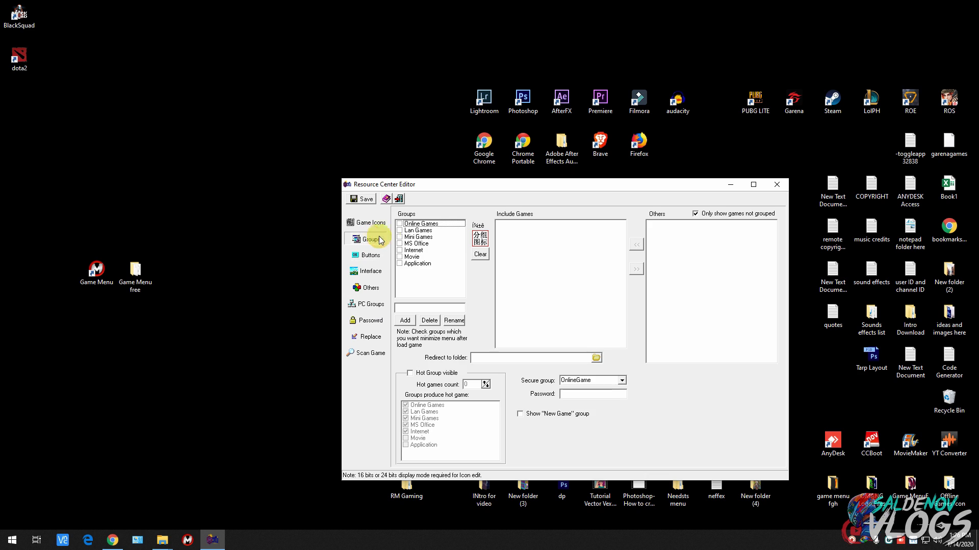
left_click(418, 264)
left_click(414, 243)
left_click(417, 263)
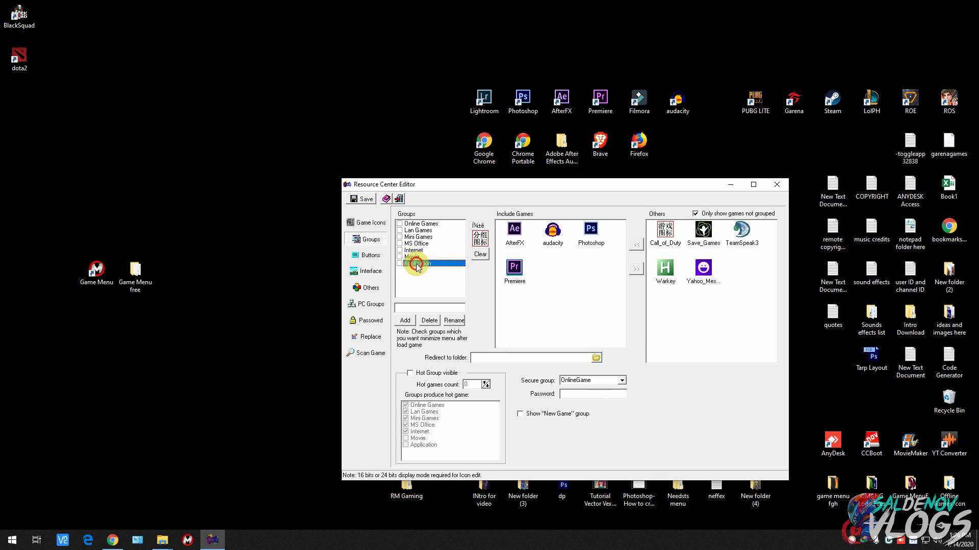
left_click(432, 321)
left_click(411, 256)
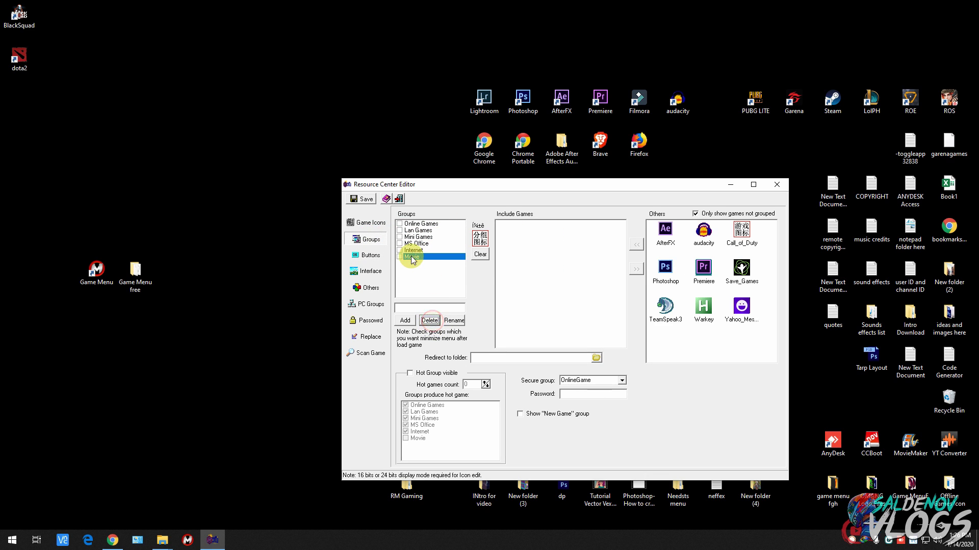
left_click(430, 321)
left_click(431, 321)
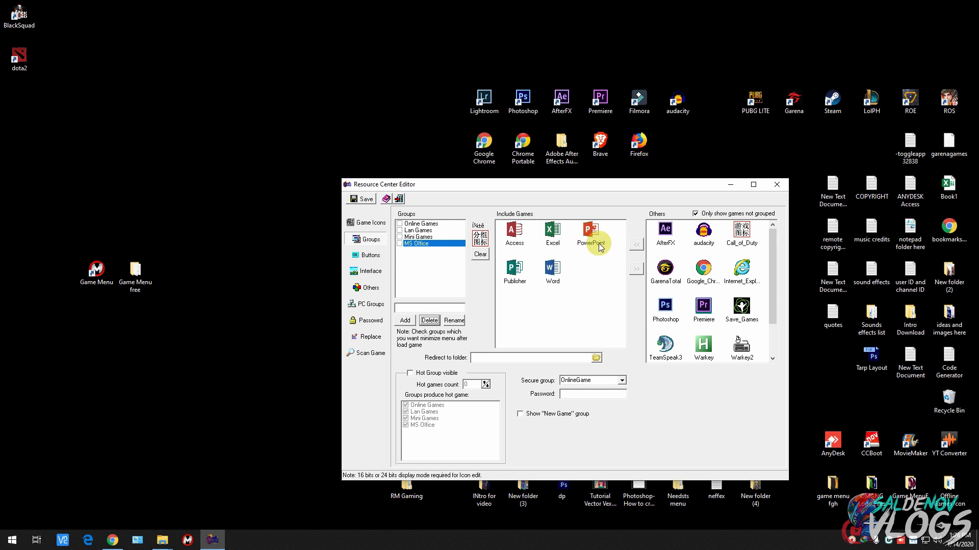
left_click(368, 199)
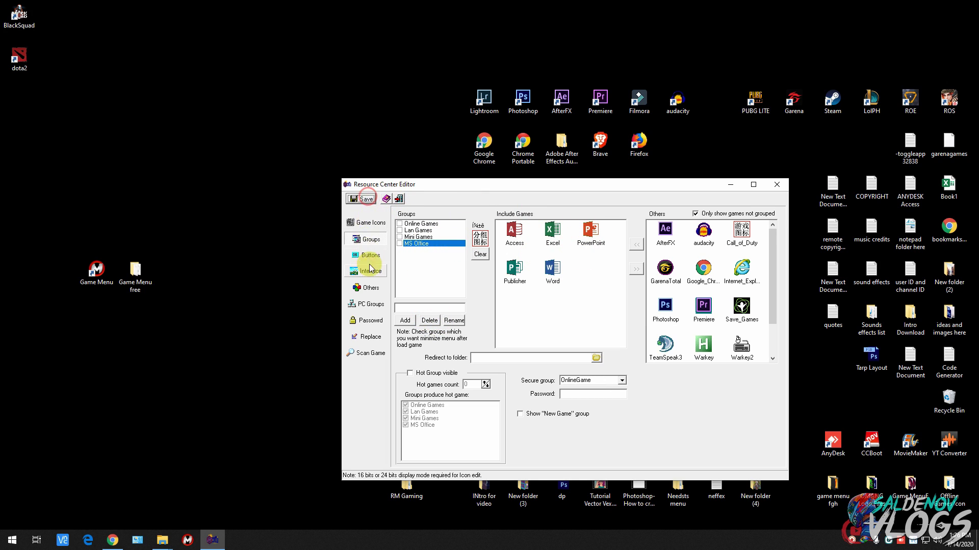
Step: Add a new group named "application" to the groups list
left_click(369, 224)
left_click(430, 308)
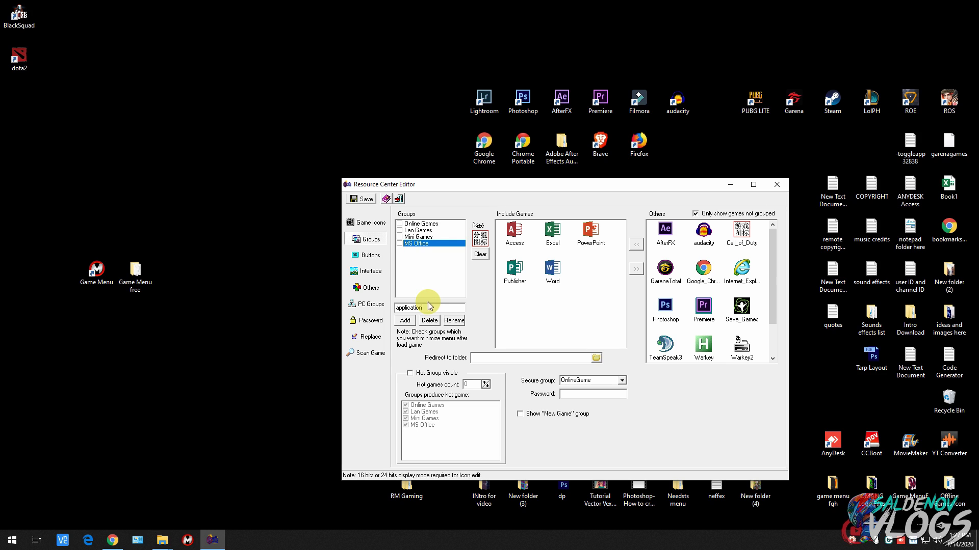
left_click(405, 320)
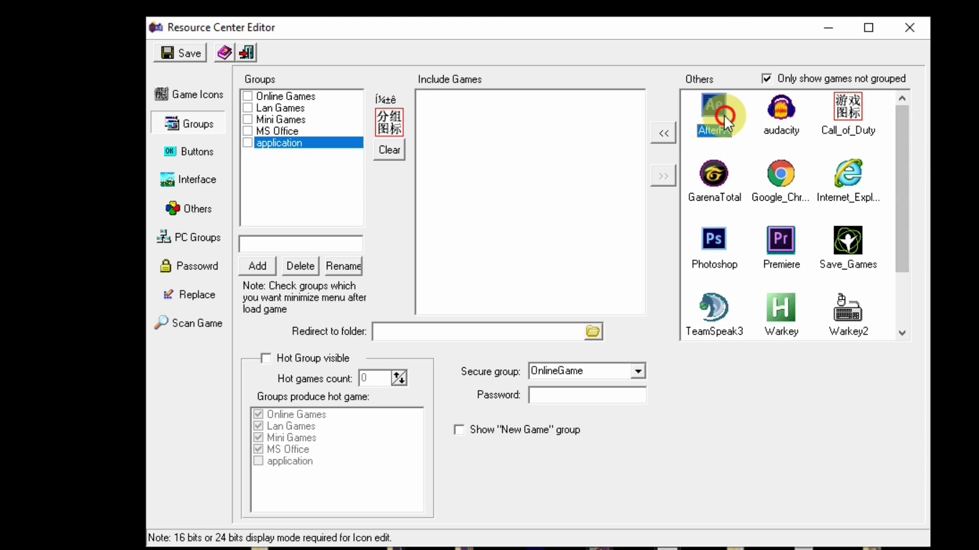
Step: Add AfterFX, Premiere and Photoshop to the application group, and check the group in Game Menu
left_click(667, 231)
left_click(635, 244)
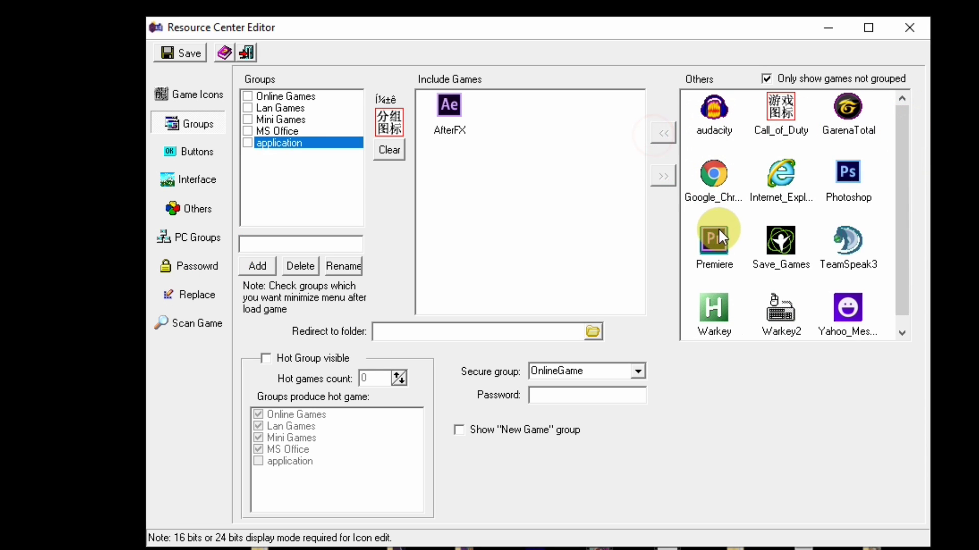
left_click(662, 133)
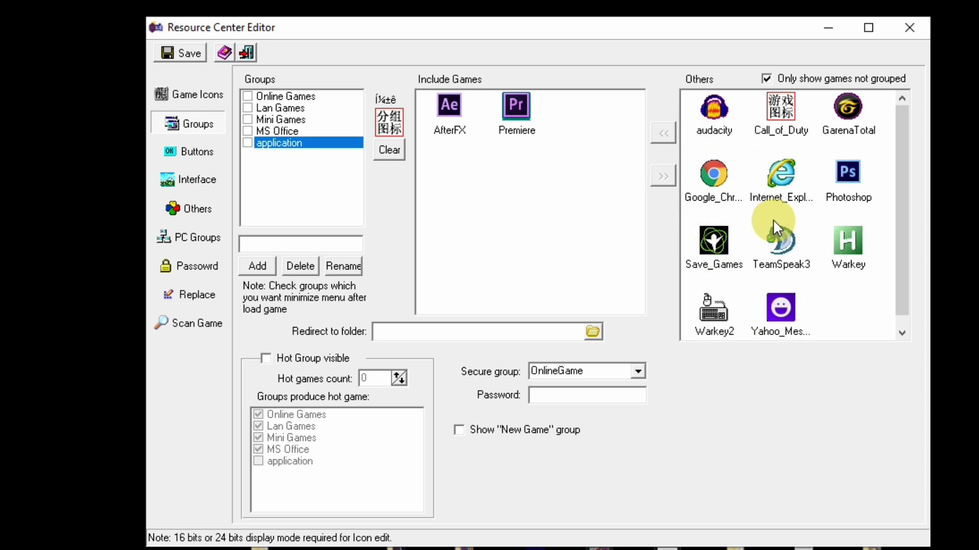
left_click(664, 129)
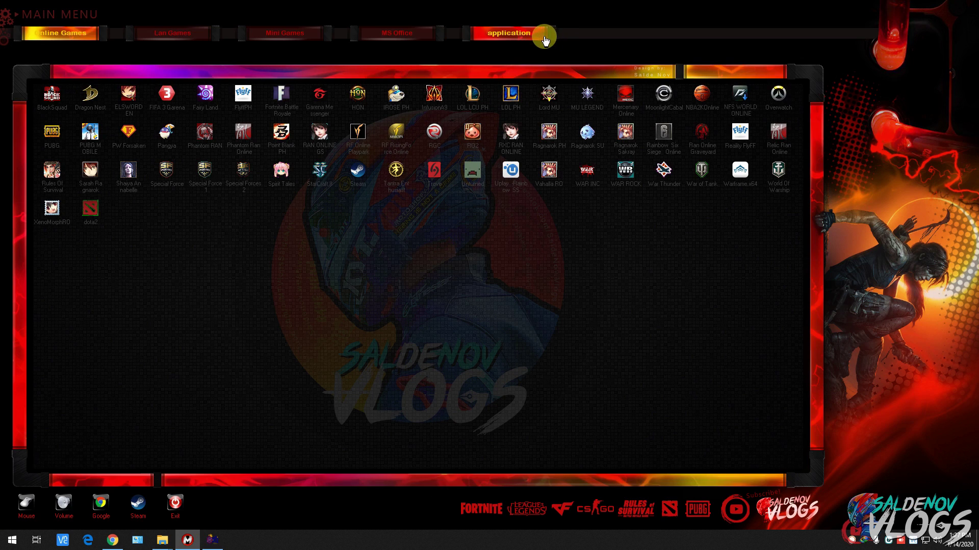
left_click(535, 33)
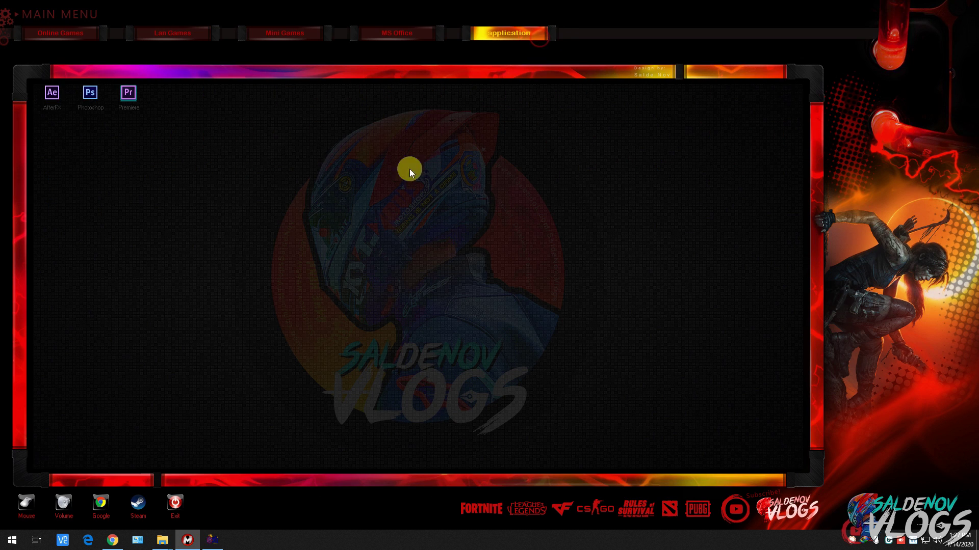
left_click(174, 505)
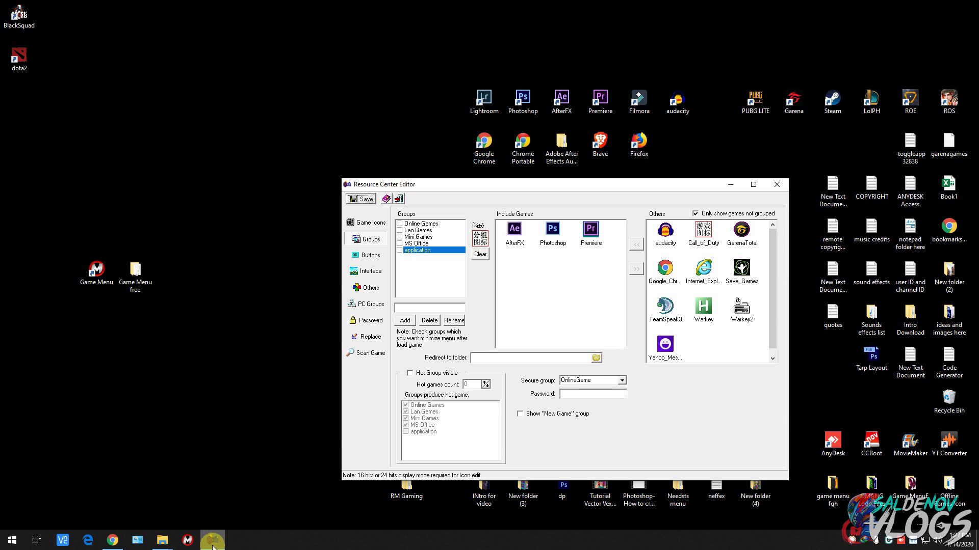
Step: Review the None Grouped entries in the editor's game icons task list
left_click(371, 224)
left_click(569, 215)
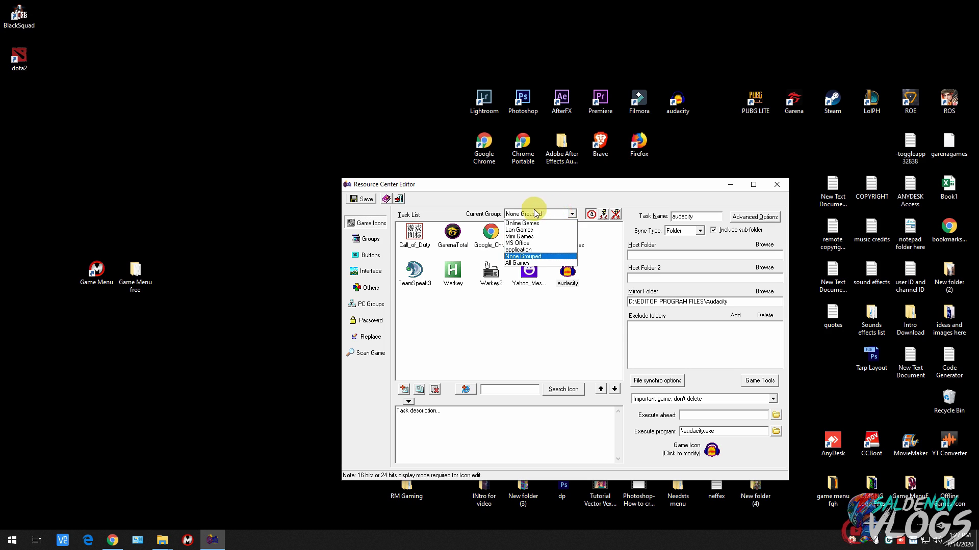
left_click(523, 257)
key("ctrl+a")
left_click(553, 328)
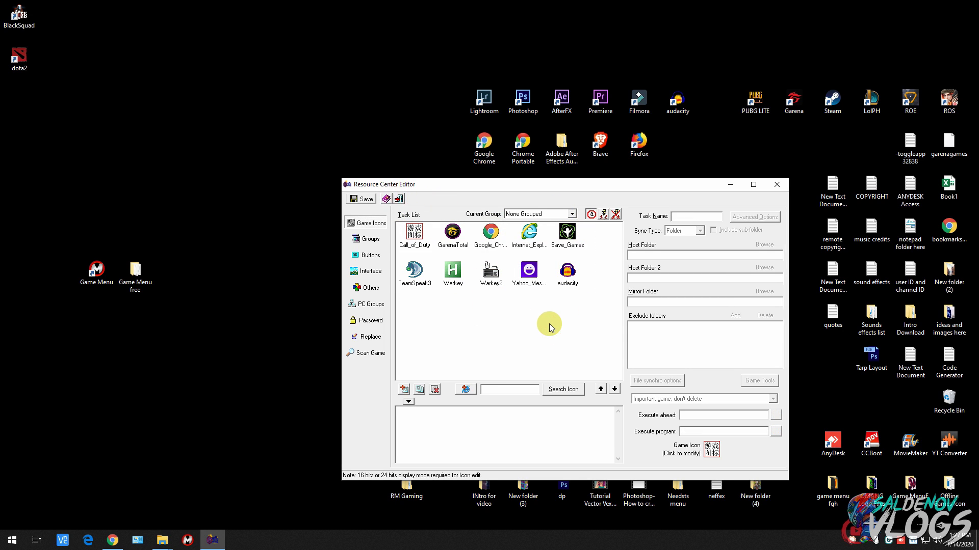
left_click(370, 273)
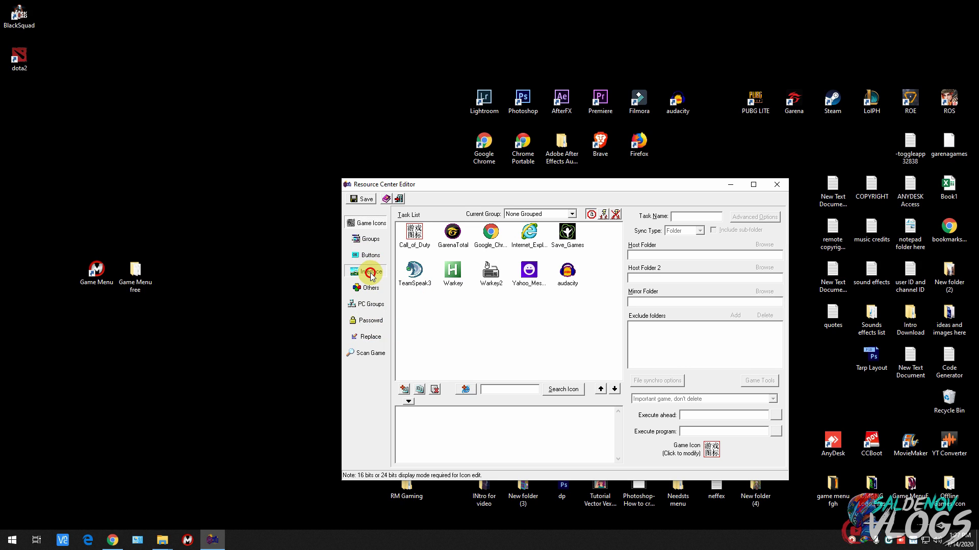
left_click(374, 241)
left_click(368, 224)
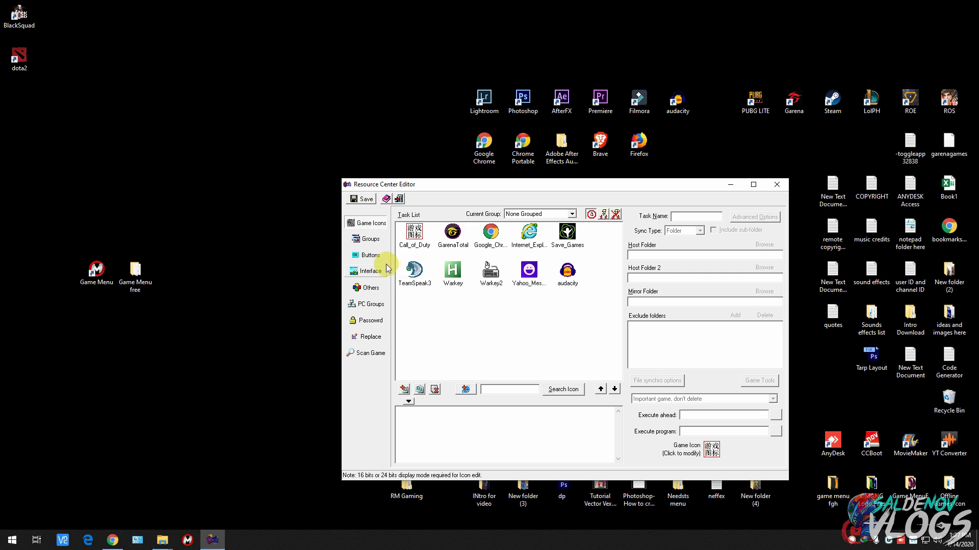
Step: Minimize the editor and run the Lock application from the Game Menu free folder on the desktop
left_click(730, 185)
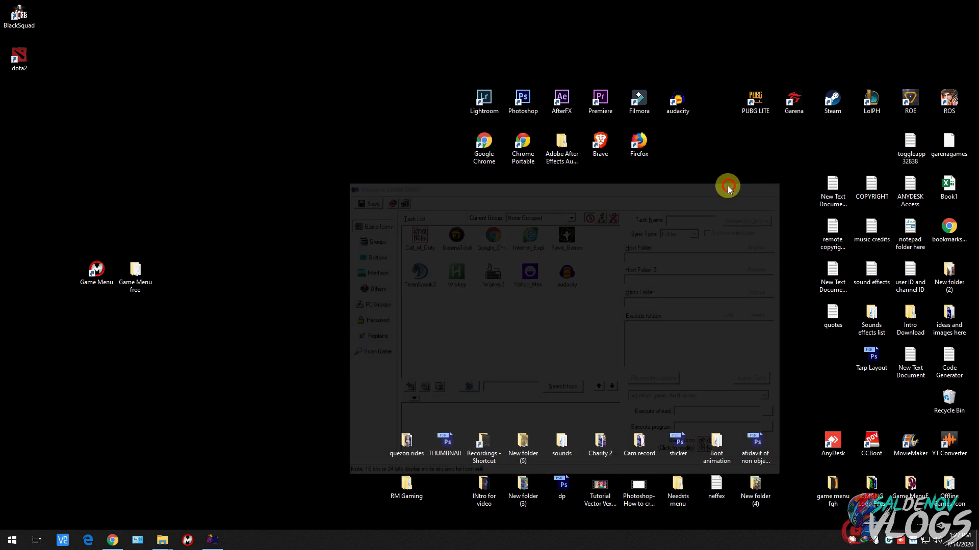
left_click_drag(76, 82, 29, 14)
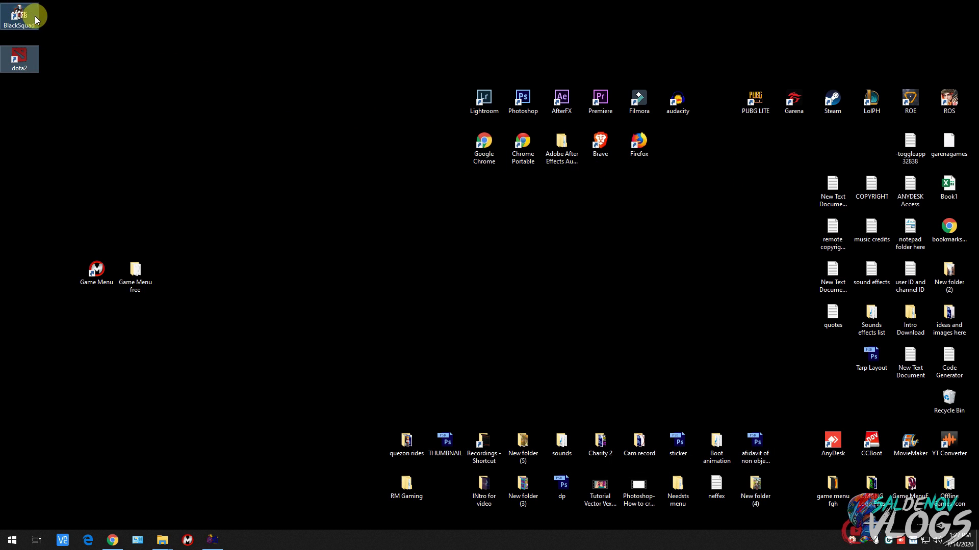
double_click(138, 270)
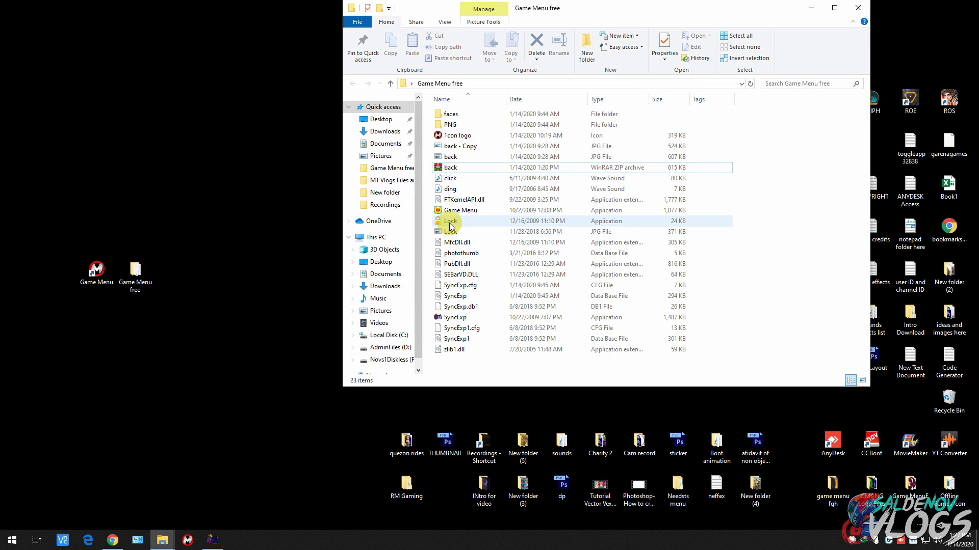
double_click(450, 223)
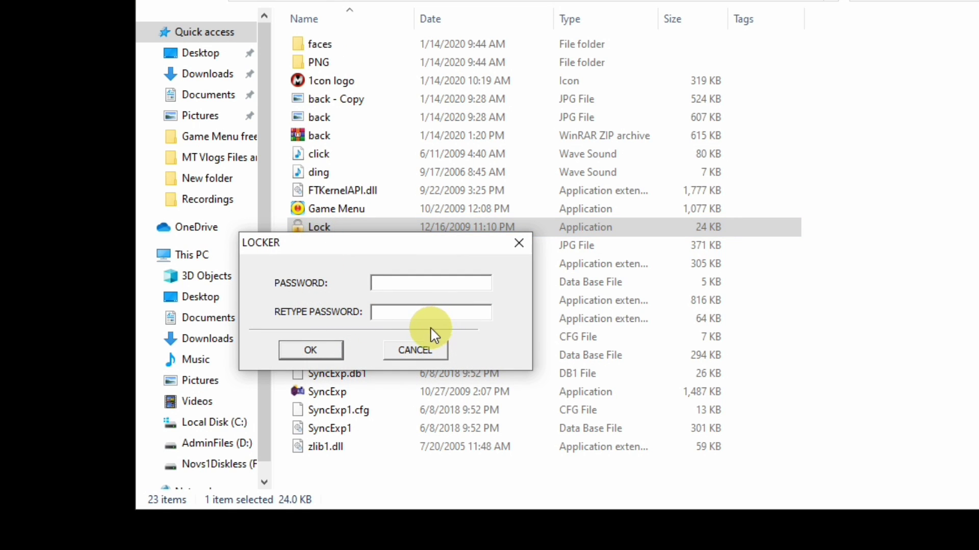
Step: Enter the lock password in both the password and retype fields of the locker and confirm
type("1")
left_click(398, 313)
type("1")
left_click(311, 350)
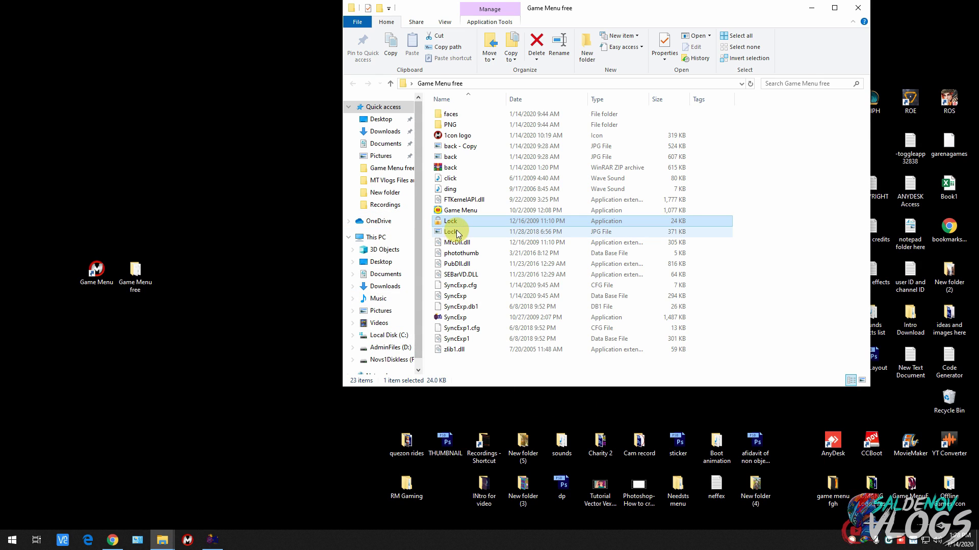
Step: Create a desktop shortcut to the Lock application and place it beside the Game Menu free folder icon
right_click(455, 224)
mouse_move(595, 371)
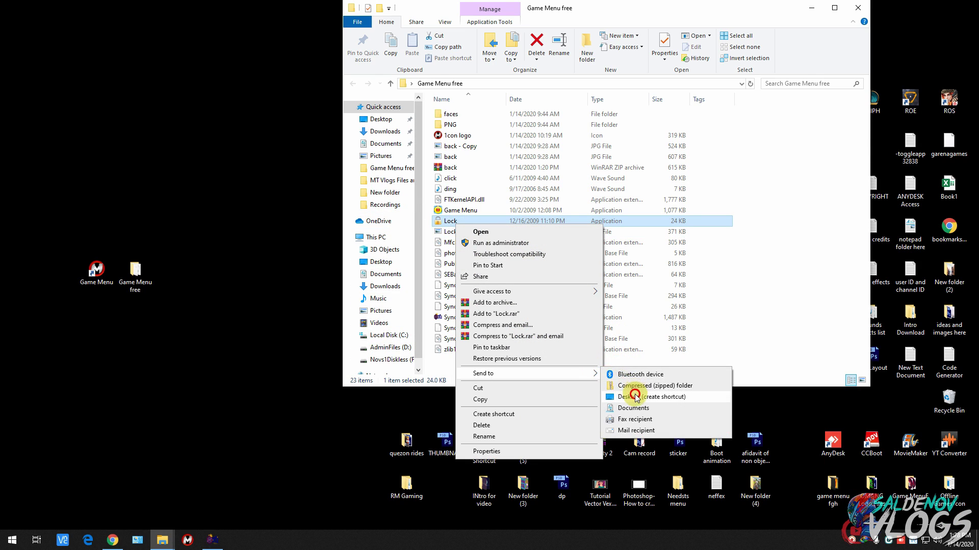
left_click(634, 400)
left_click_drag(20, 20, 178, 278)
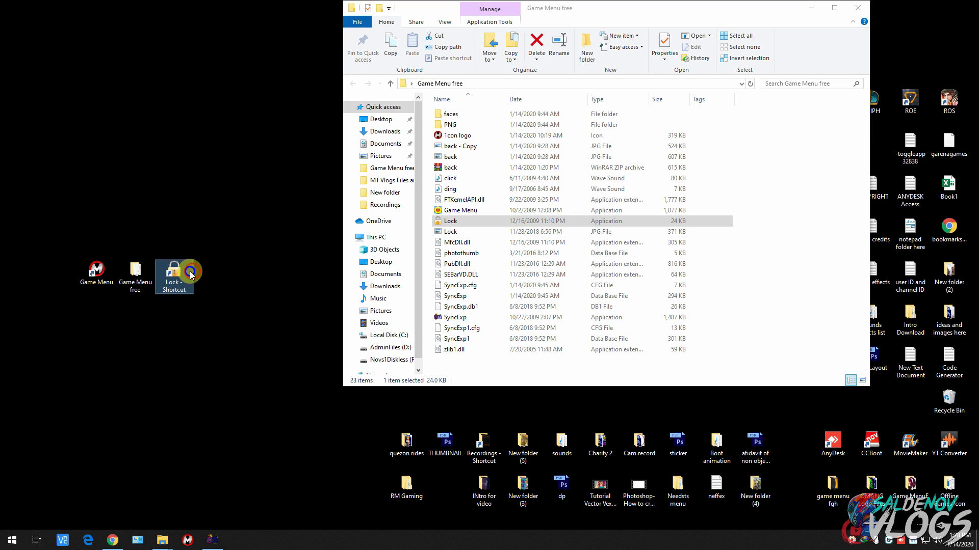
Step: Rename the new desktop shortcut as Lock
right_click(190, 274)
left_click(220, 473)
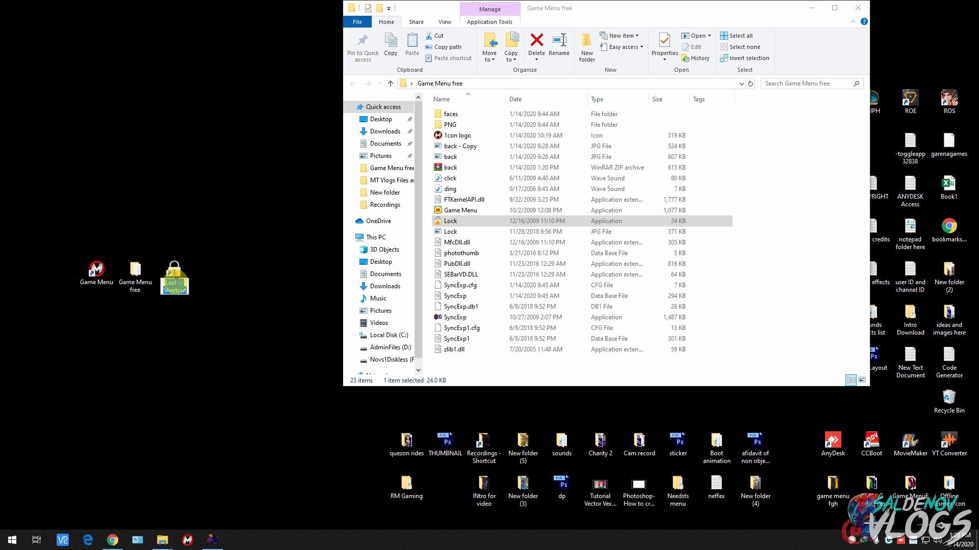
key("Delete")
key("Return")
Step: Add the Lock desktop shortcut to the application group in the Resource Center Editor and save
double_click(179, 276)
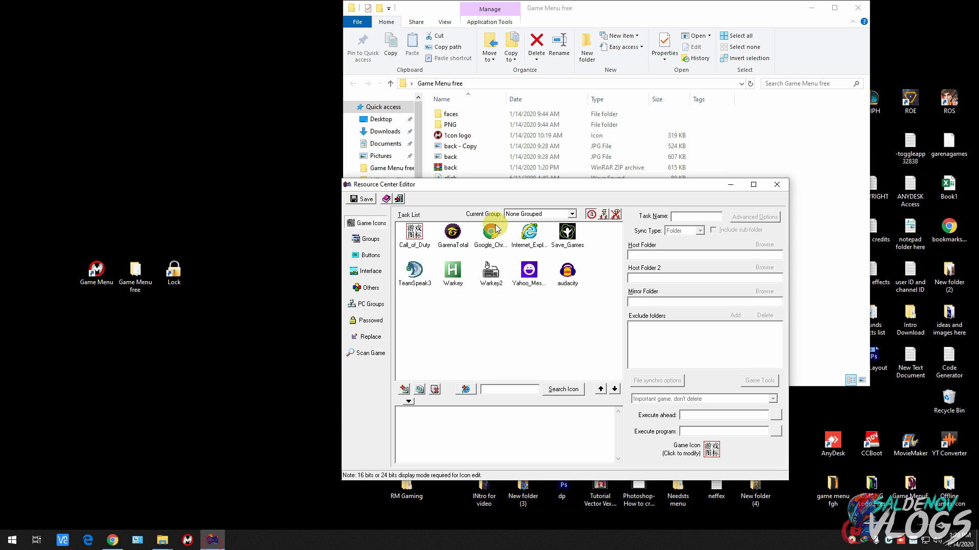
left_click(553, 215)
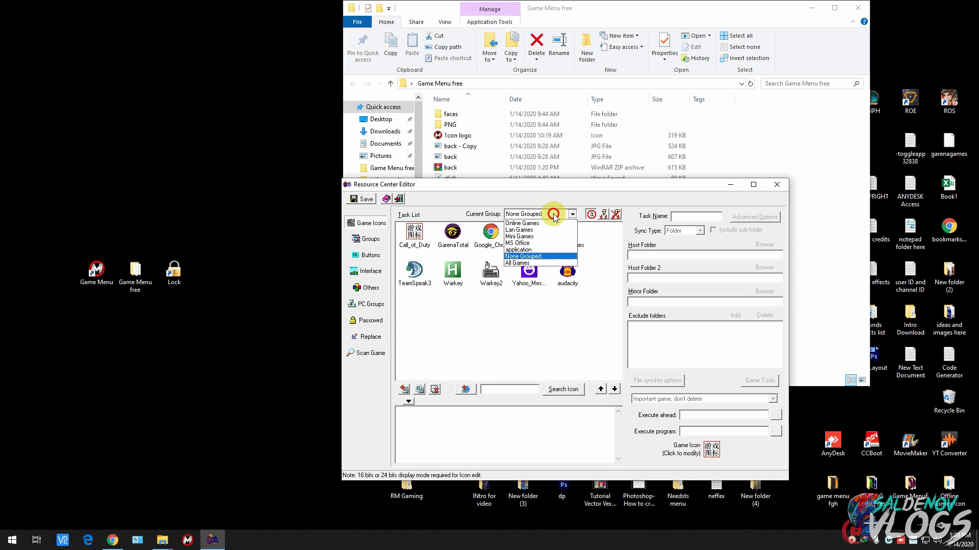
left_click(518, 243)
left_click_drag(175, 281, 481, 282)
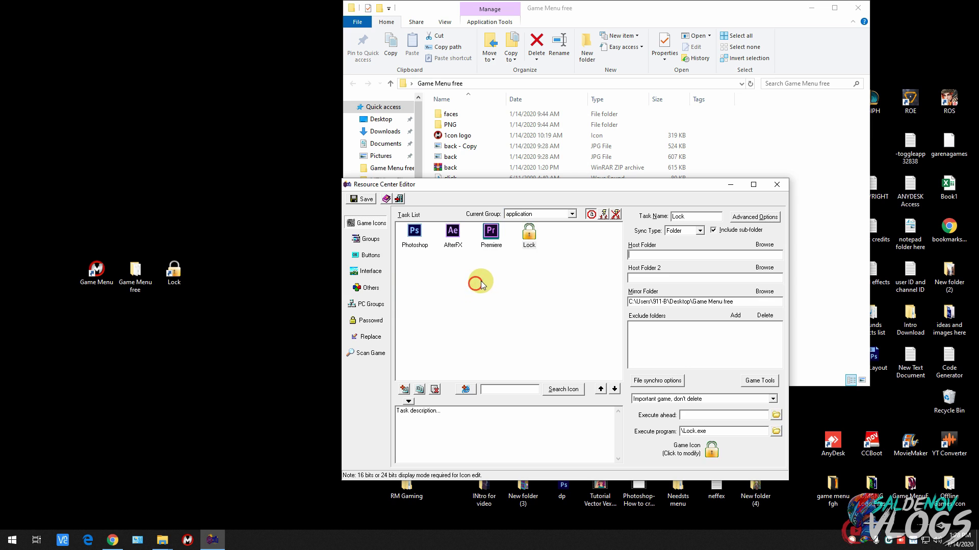
left_click(360, 199)
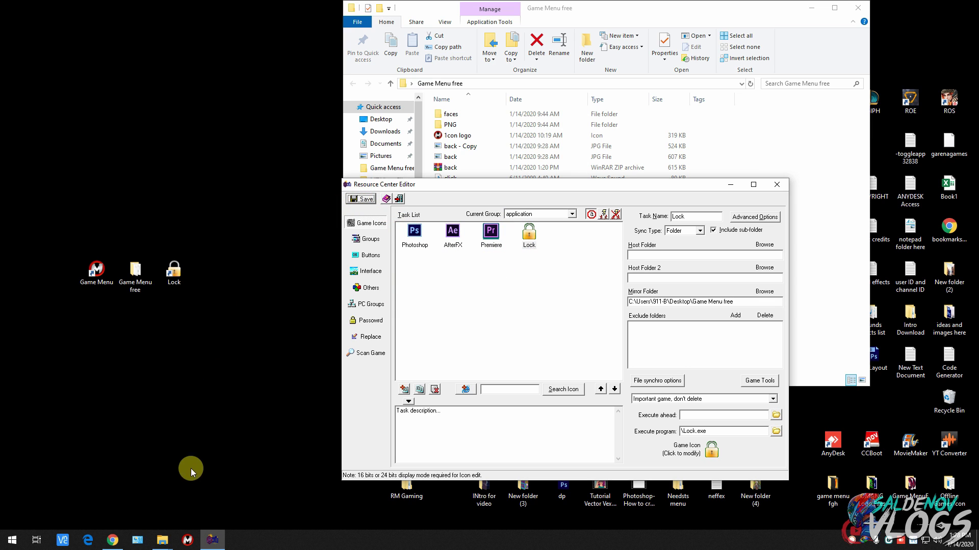
Step: Switch to Game Menu and run Lock from the application group
left_click(188, 540)
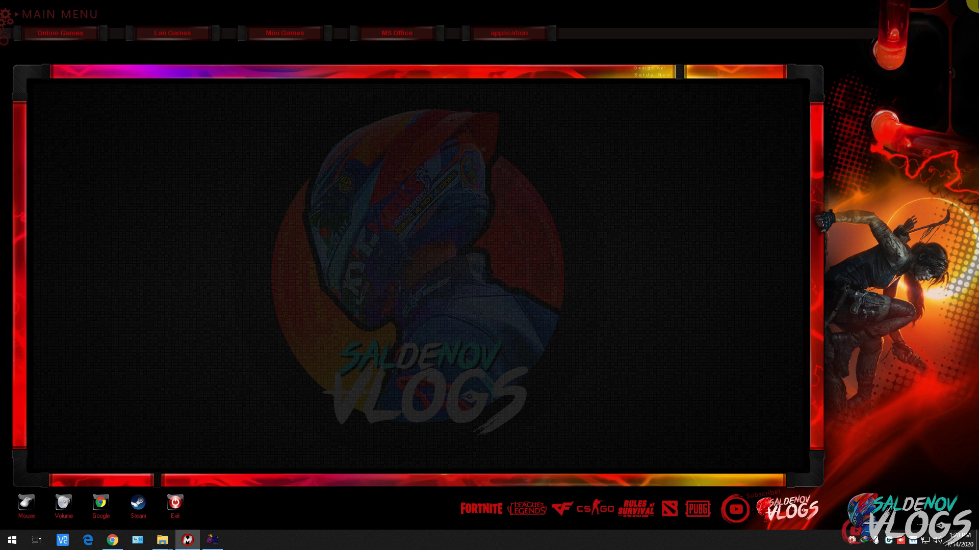
left_click(531, 29)
double_click(90, 94)
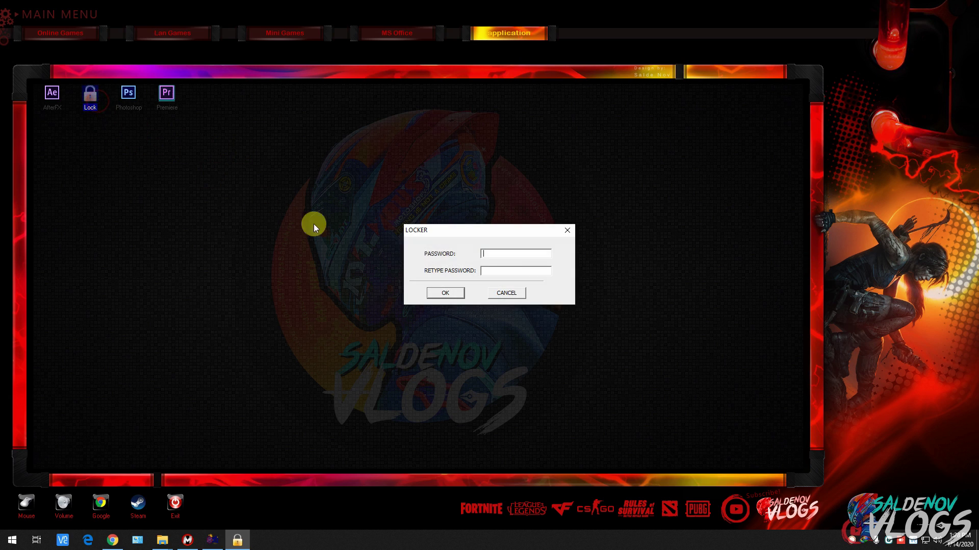
Step: Enter the lock password in both the password and retype fields, correcting any wrong entry, and confirm the locker
type("*****")
left_click(497, 269)
key("BackSpace")
key("BackSpace")
key("BackSpace")
key("BackSpace")
key("BackSpace")
type("***")
left_click(519, 272)
type("***")
left_click(445, 294)
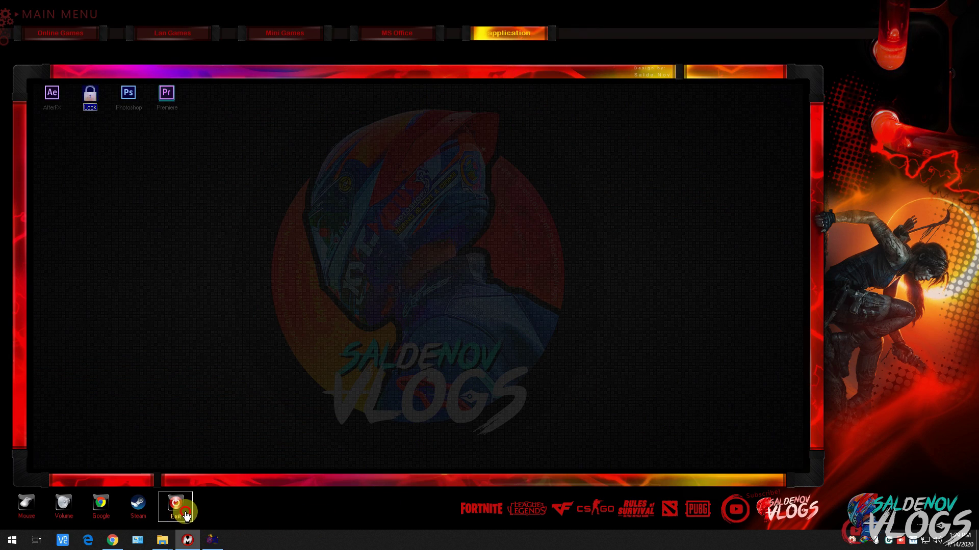
Step: In the Resource Center Editor's button settings, add the Lock icon to the user-defined icons and save
left_click(215, 541)
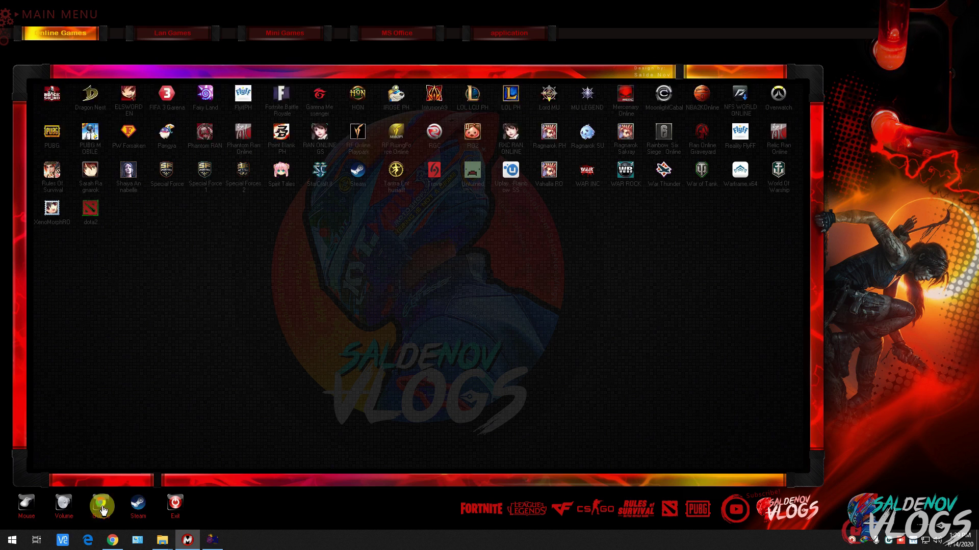
left_click(205, 543)
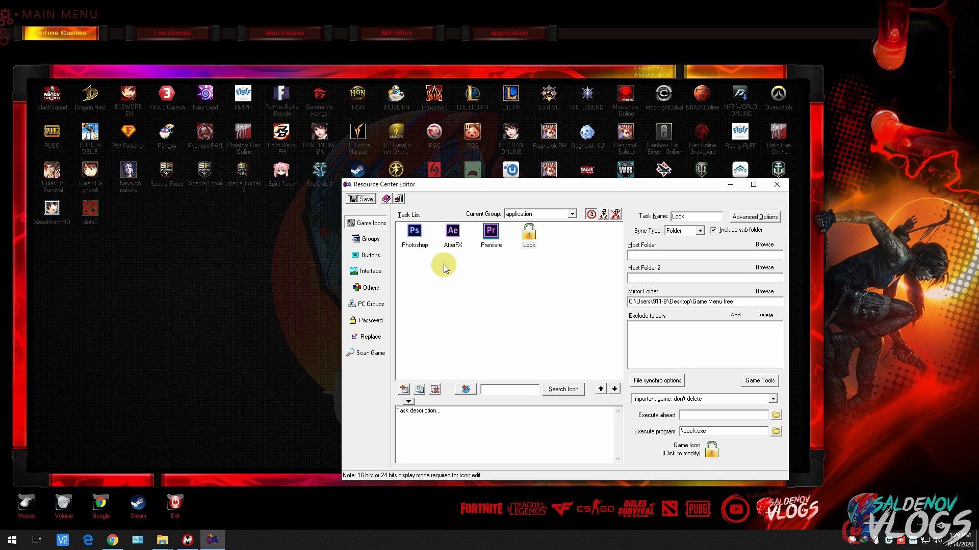
left_click(371, 256)
left_click(489, 286)
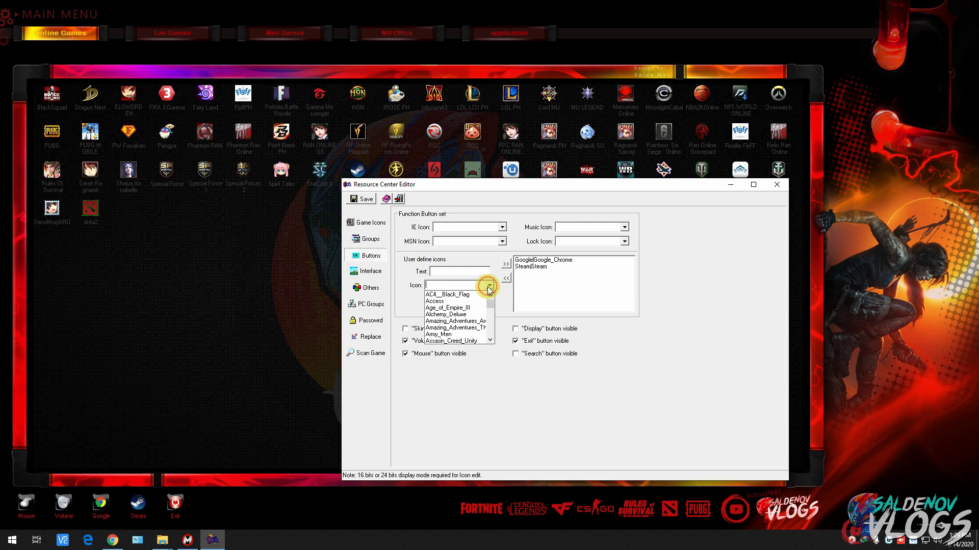
type("lock")
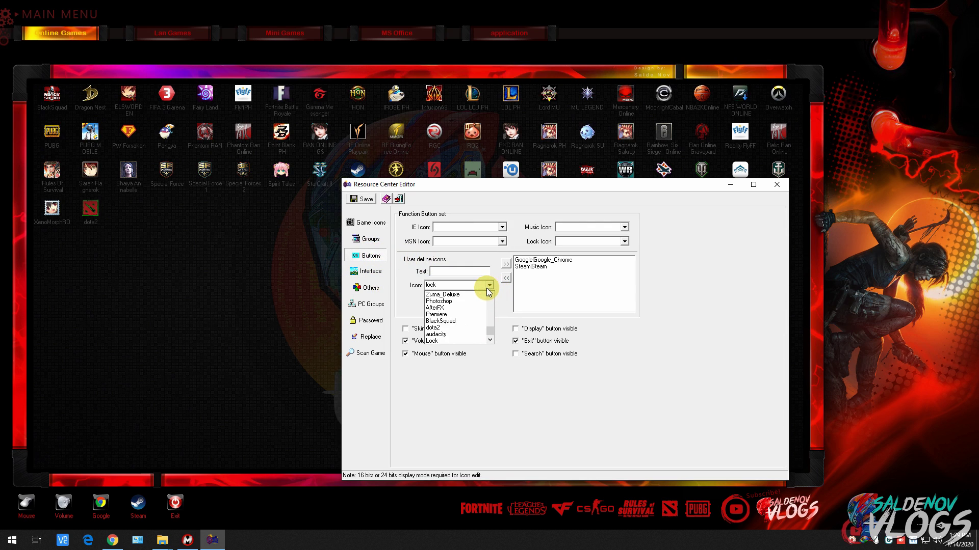
left_click(433, 341)
left_click(506, 263)
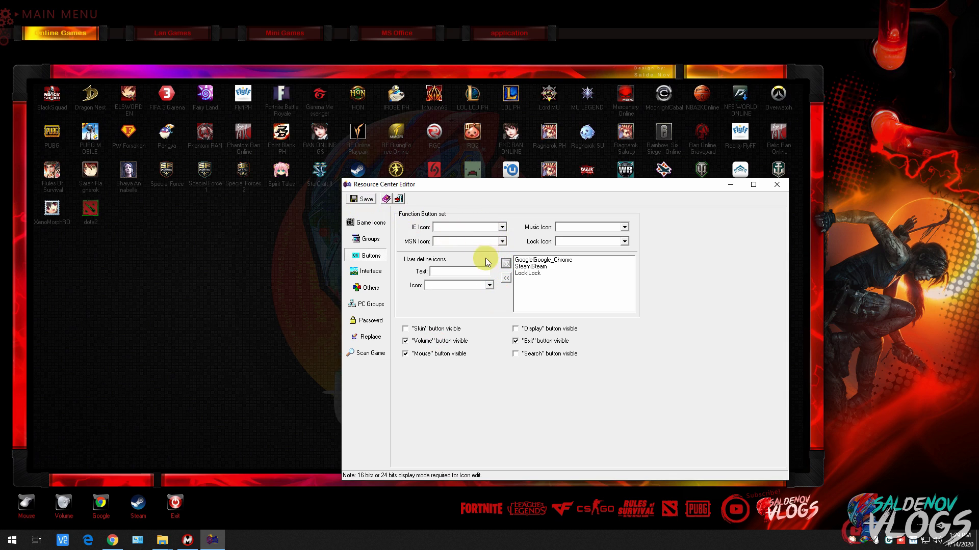
left_click(352, 197)
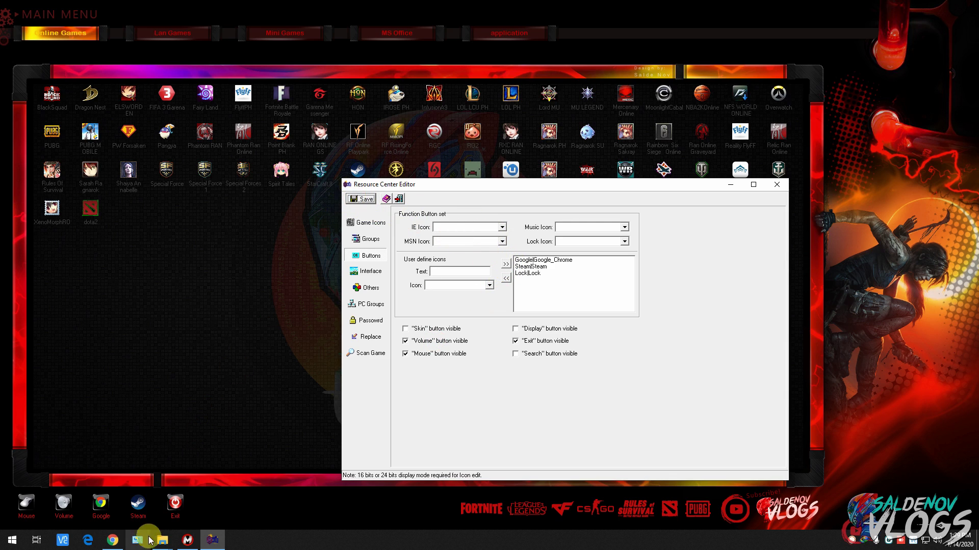
Step: Restart Game Menu to load the new Lock button
right_click(187, 539)
left_click(179, 521)
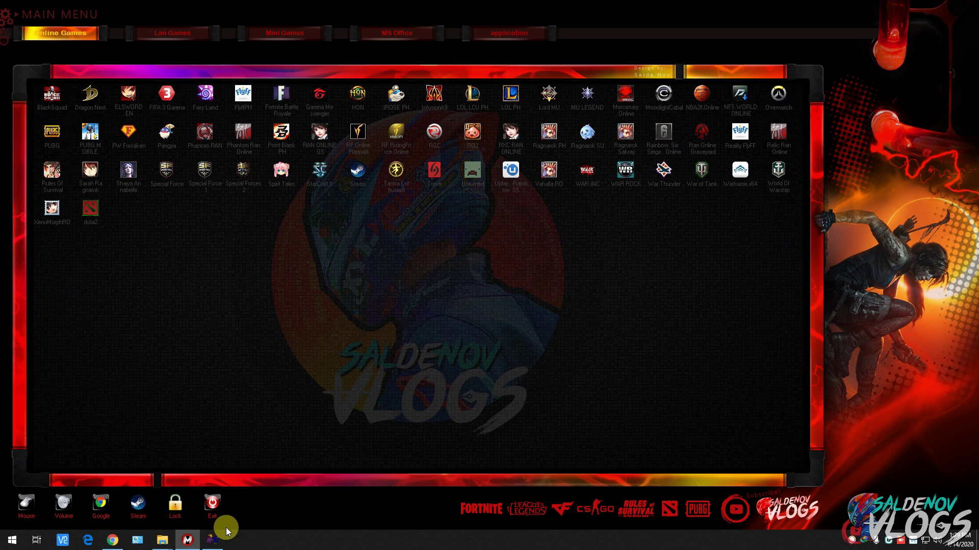
left_click(934, 105)
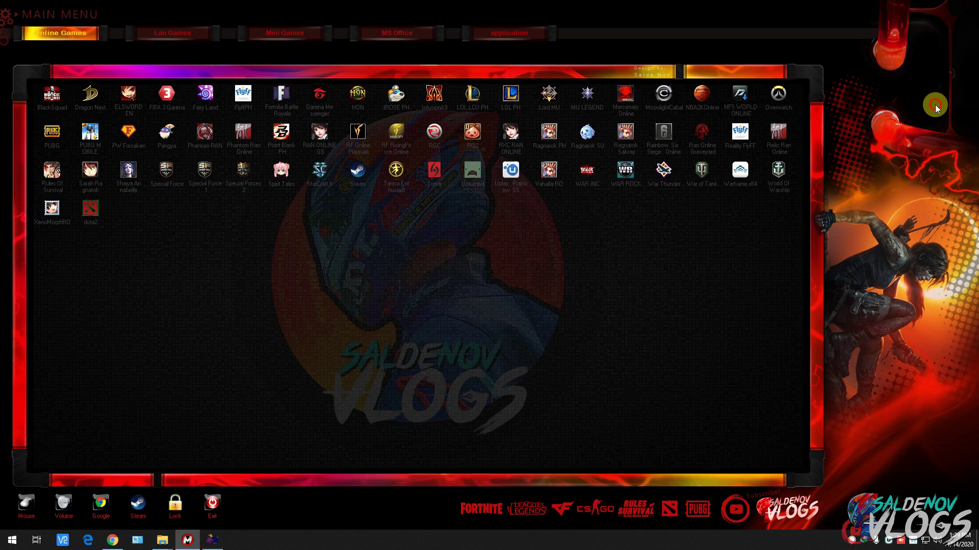